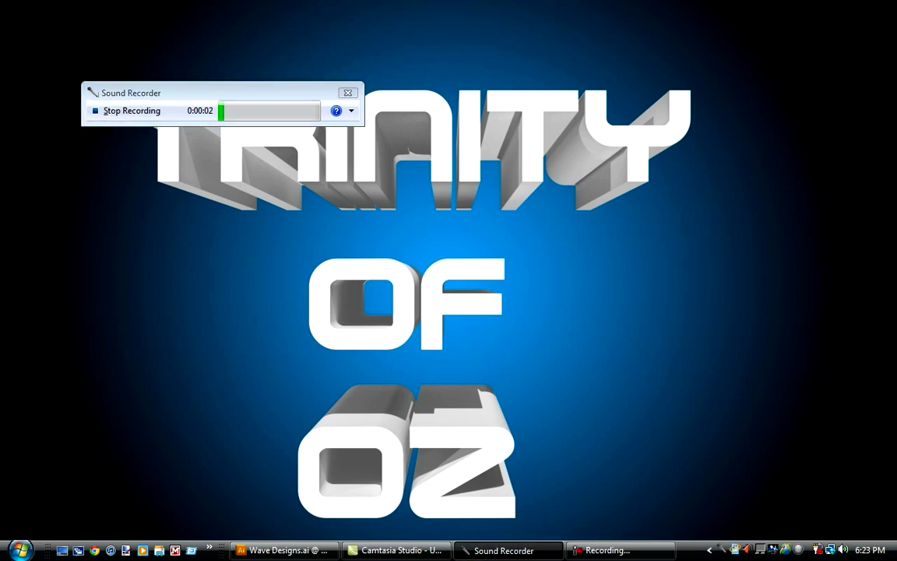
Step: Bring the Illustrator window showing Wave Designs.ai to the front
{"action": "left_click", "coordinate": [280, 550]}
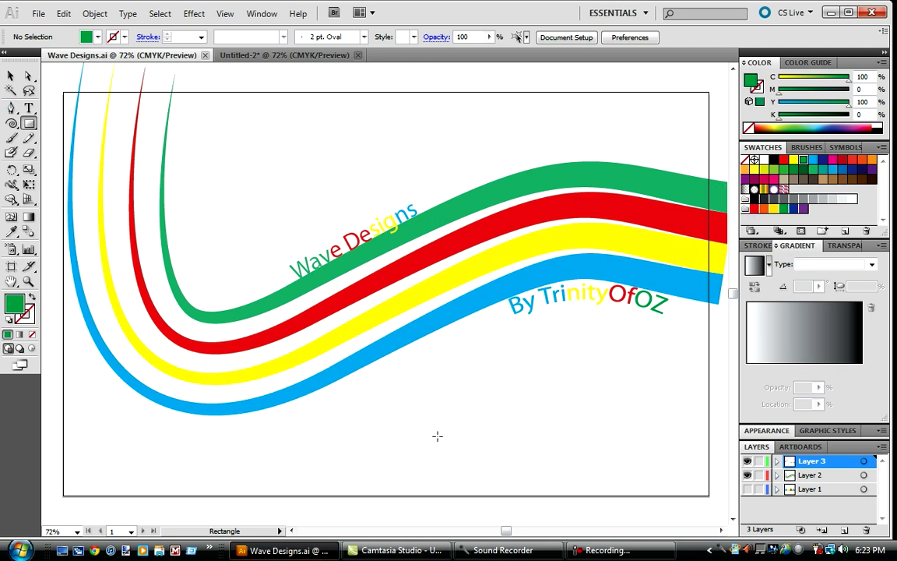
Step: Create a new 1280 × 800 px document, Untitled-3, via File > New
{"action": "left_click", "coordinate": [254, 56]}
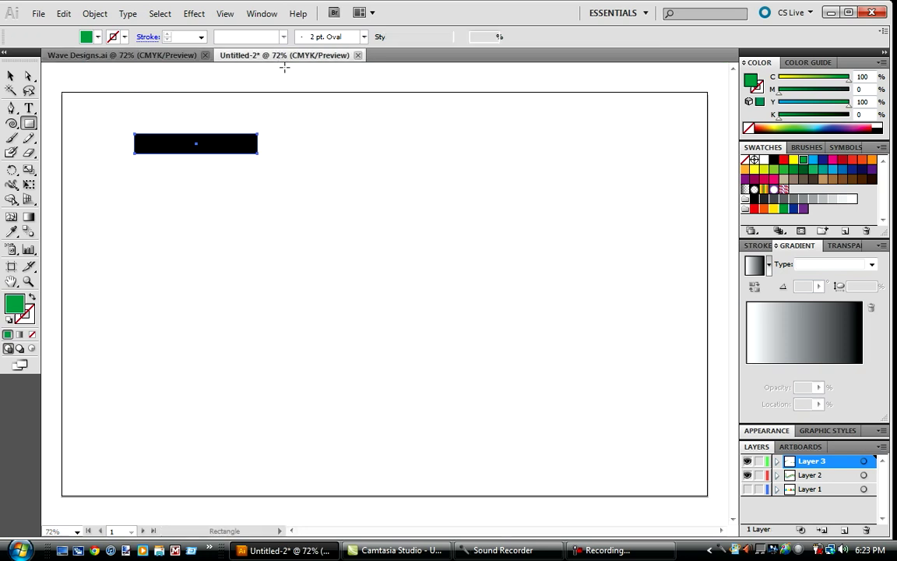
{"action": "left_click", "coordinate": [36, 14]}
{"action": "left_click", "coordinate": [54, 30]}
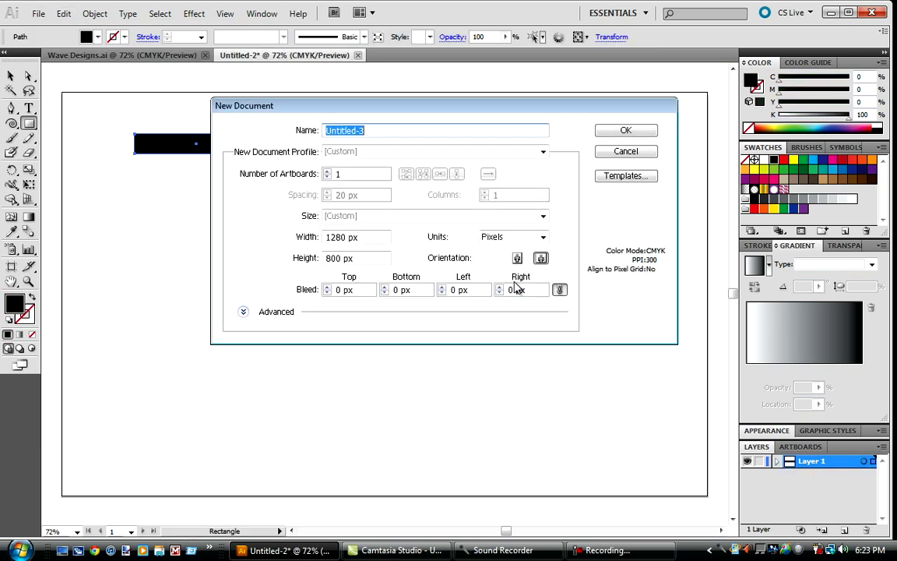
{"action": "left_click", "coordinate": [625, 130]}
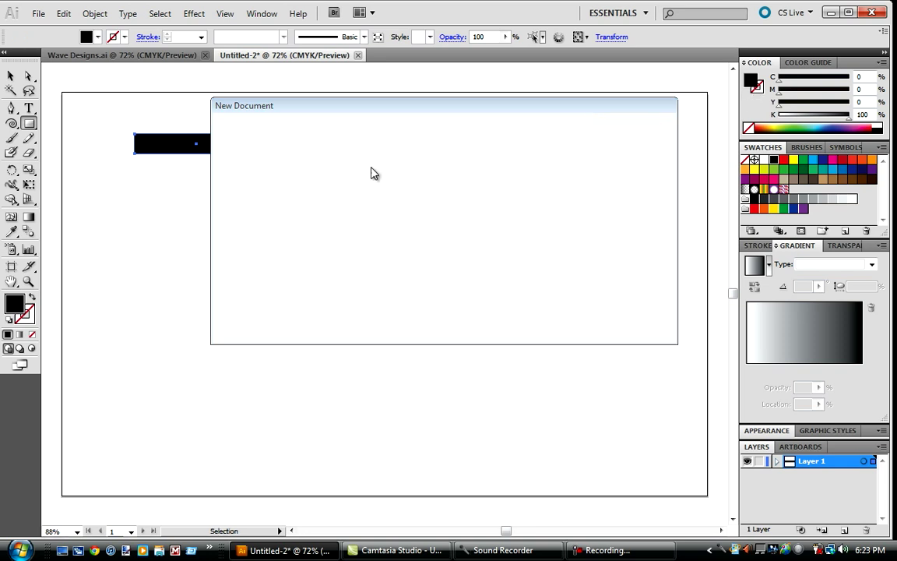
{"action": "left_click", "coordinate": [127, 54]}
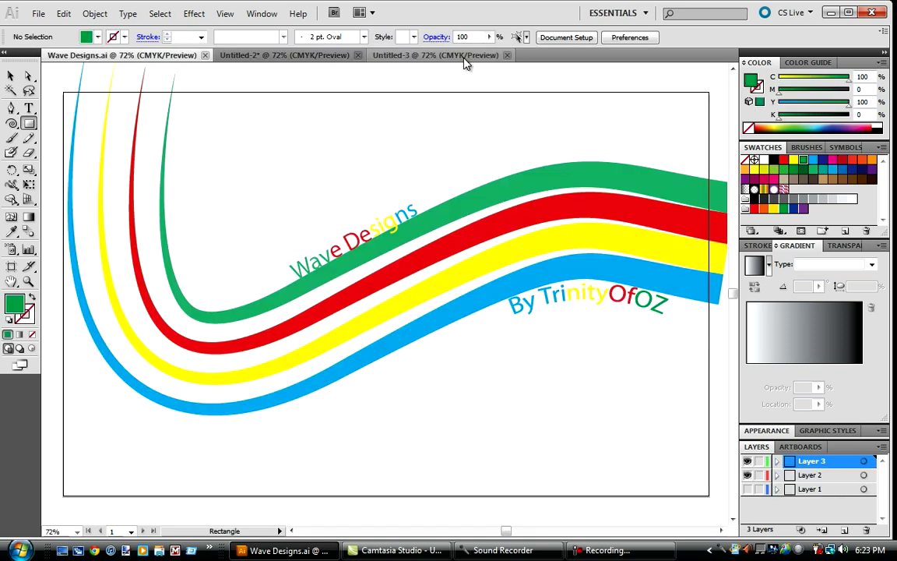
{"action": "left_click", "coordinate": [421, 55]}
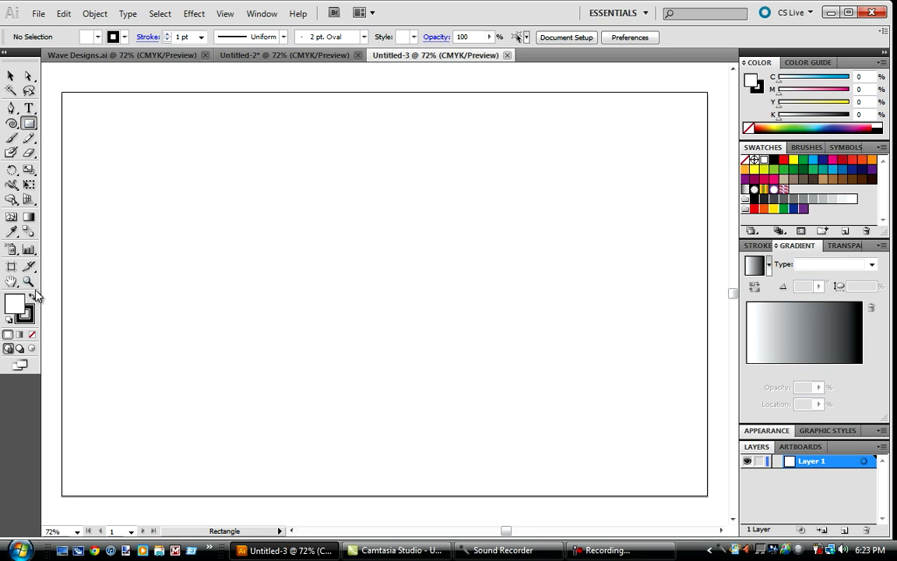
Step: Set both the stroke and the fill to None in the toolbox
{"action": "left_click", "coordinate": [33, 312]}
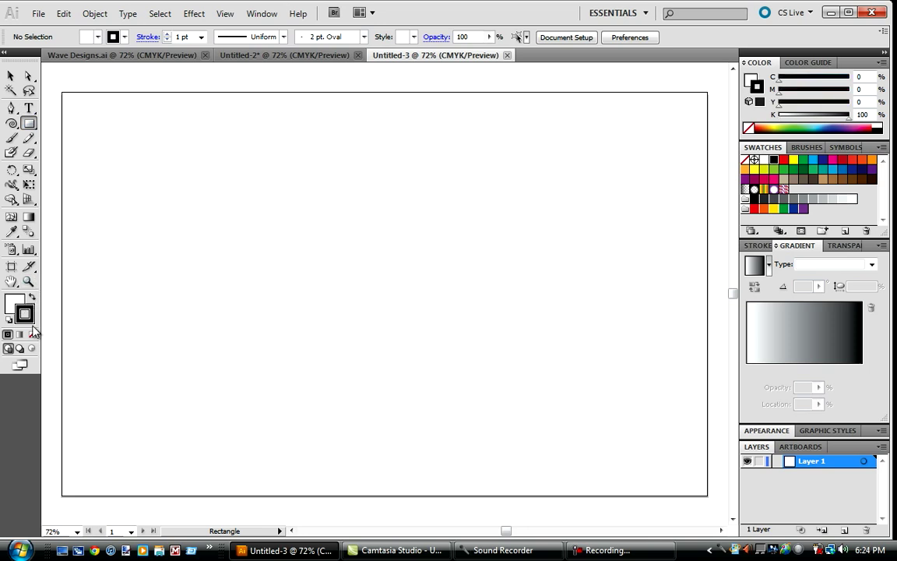
{"action": "left_click", "coordinate": [33, 334]}
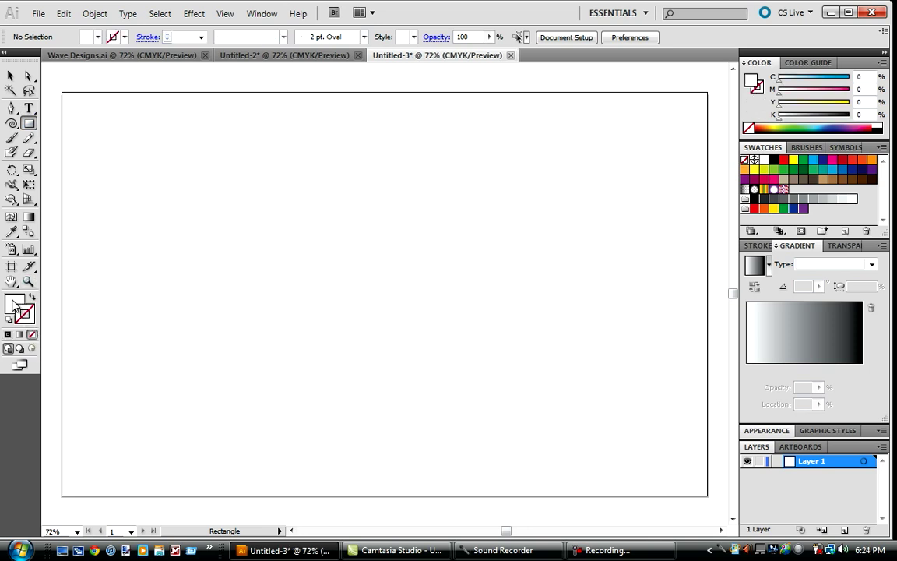
{"action": "key", "text": "x"}
{"action": "left_click", "coordinate": [31, 336]}
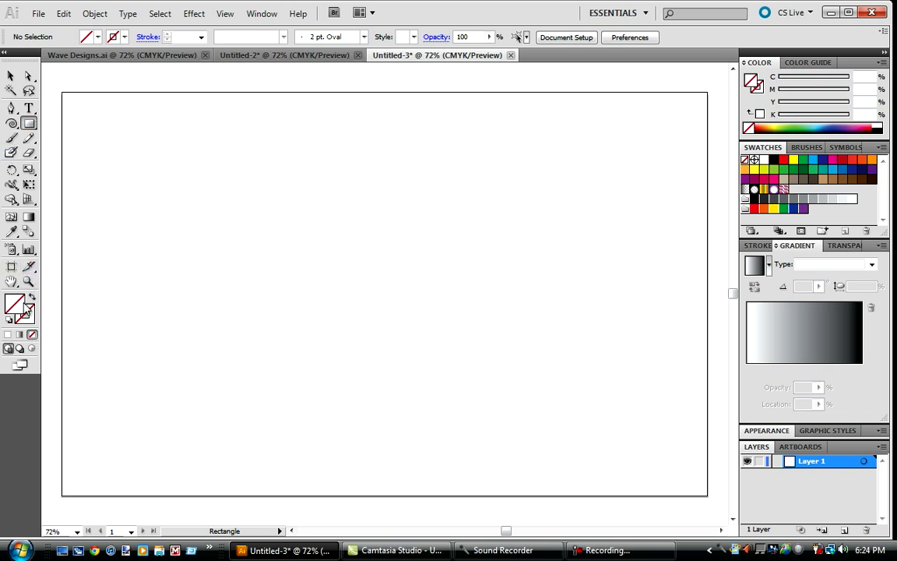
Step: With the Polygon tool and cyan fill, create a 3-sided polygon of 35 px radius
{"action": "left_click", "coordinate": [29, 124]}
{"action": "left_click", "coordinate": [29, 127]}
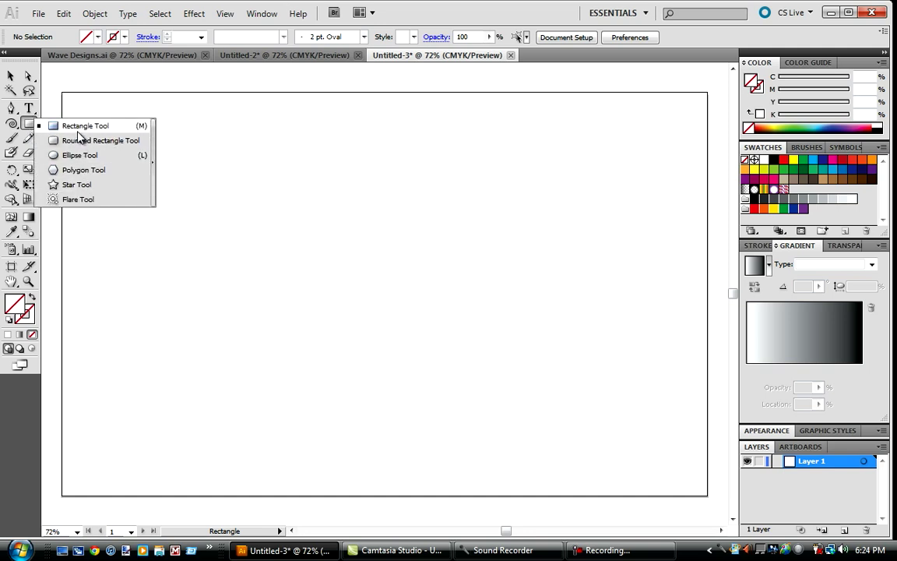
{"action": "left_click", "coordinate": [78, 170]}
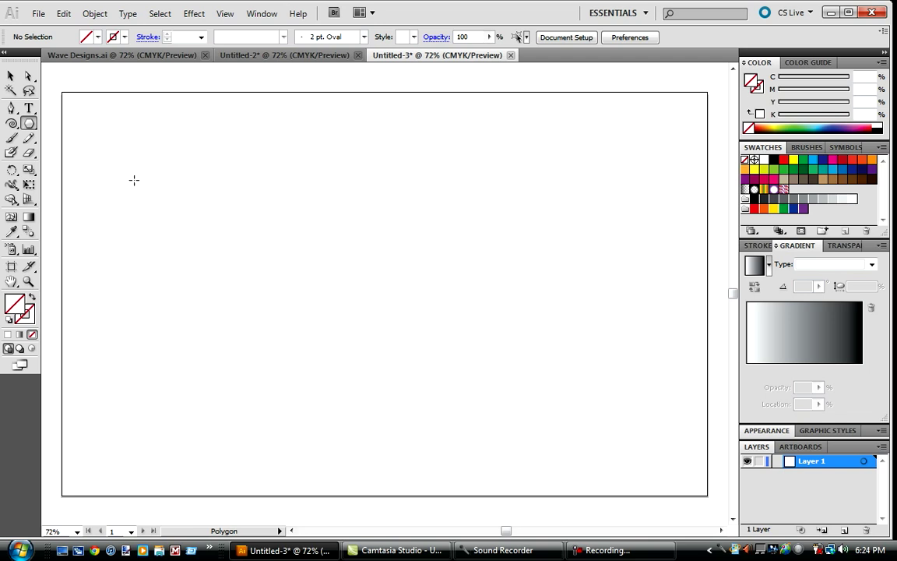
{"action": "double_click", "coordinate": [26, 308]}
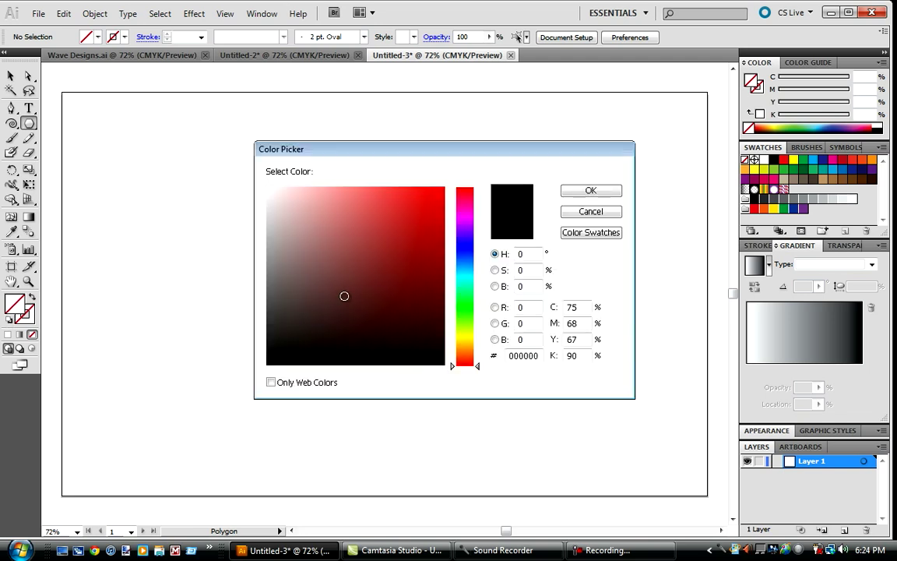
{"action": "left_click_drag", "start_coordinate": [472, 291], "coordinate": [467, 257]}
{"action": "left_click", "coordinate": [406, 228]}
{"action": "left_click", "coordinate": [511, 227]}
{"action": "left_click", "coordinate": [590, 190]}
{"action": "left_click", "coordinate": [813, 160]}
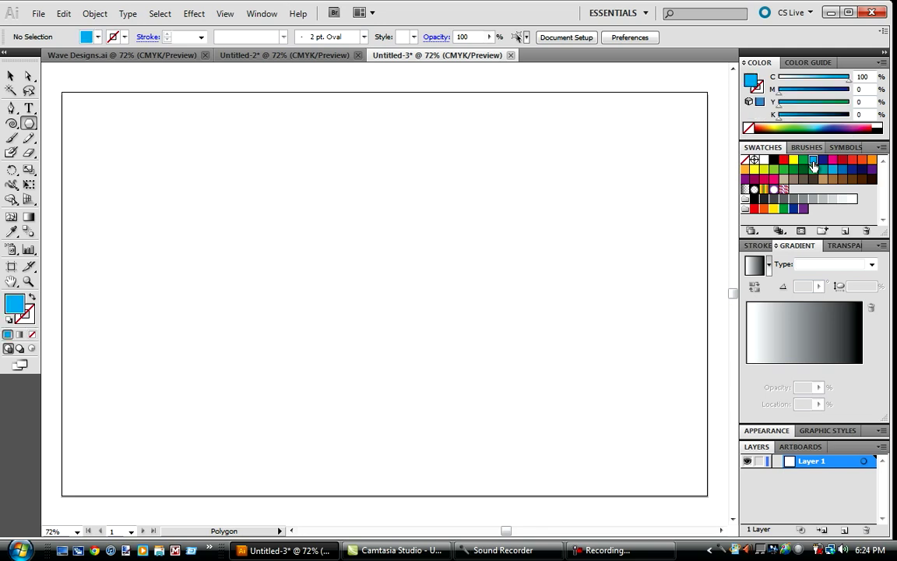
{"action": "left_click", "coordinate": [226, 197]}
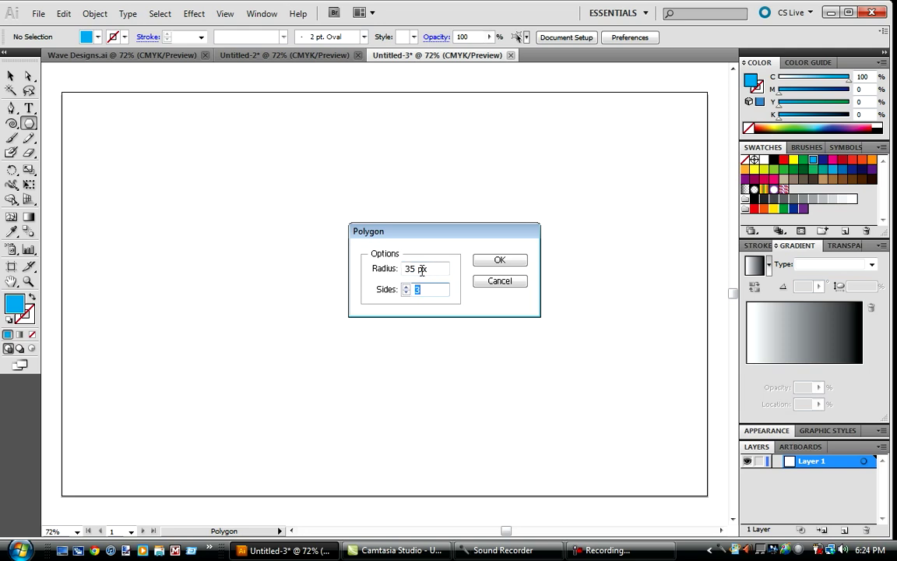
{"action": "left_click", "coordinate": [514, 262]}
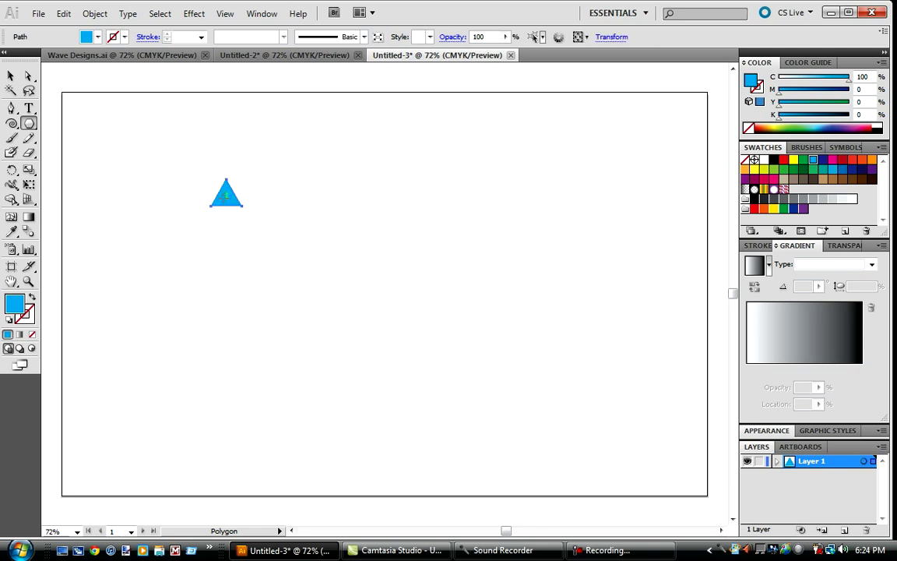
Step: Alt-drag a copy of the triangle to its right and fill it yellow
{"action": "left_click", "coordinate": [12, 77]}
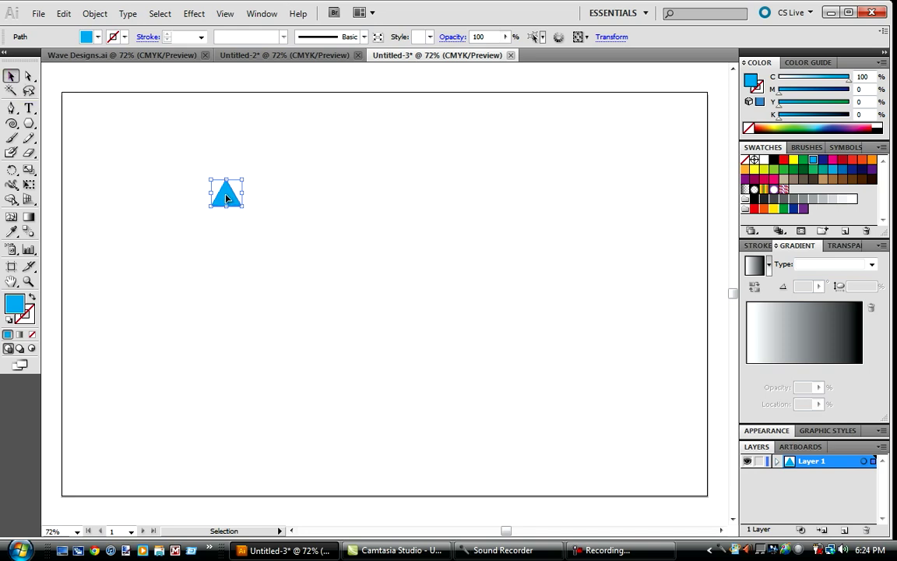
{"action": "key", "text": "a"}
{"action": "key", "text": "v"}
{"action": "left_click_drag", "start_coordinate": [226, 198], "coordinate": [259, 202]}
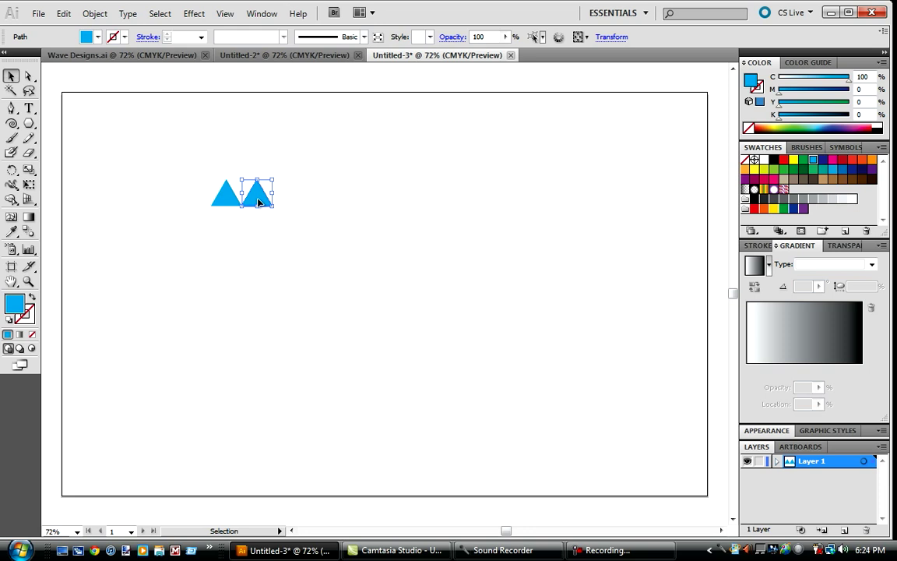
{"action": "left_click", "coordinate": [813, 169]}
{"action": "left_click", "coordinate": [795, 161]}
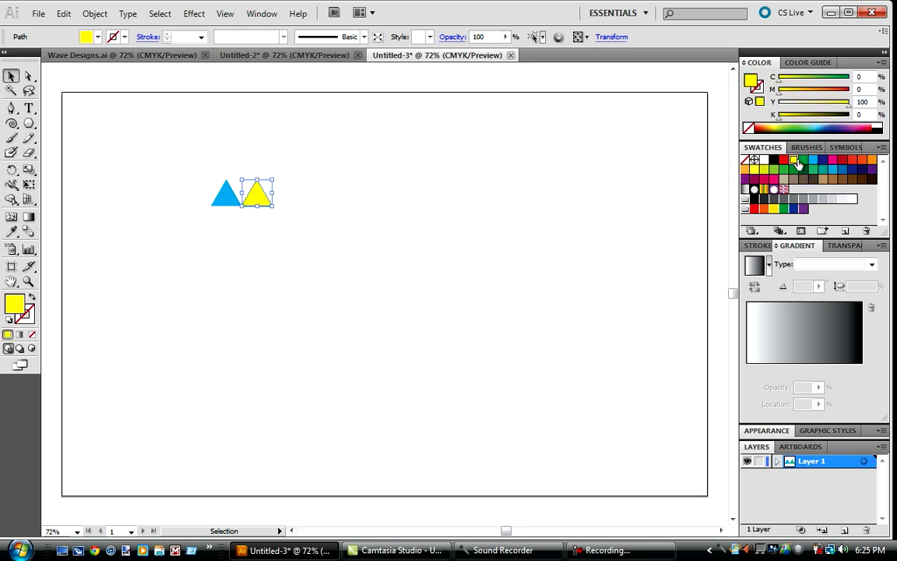
Step: Compare the triangles against the Wave Designs document
{"action": "left_click", "coordinate": [120, 55]}
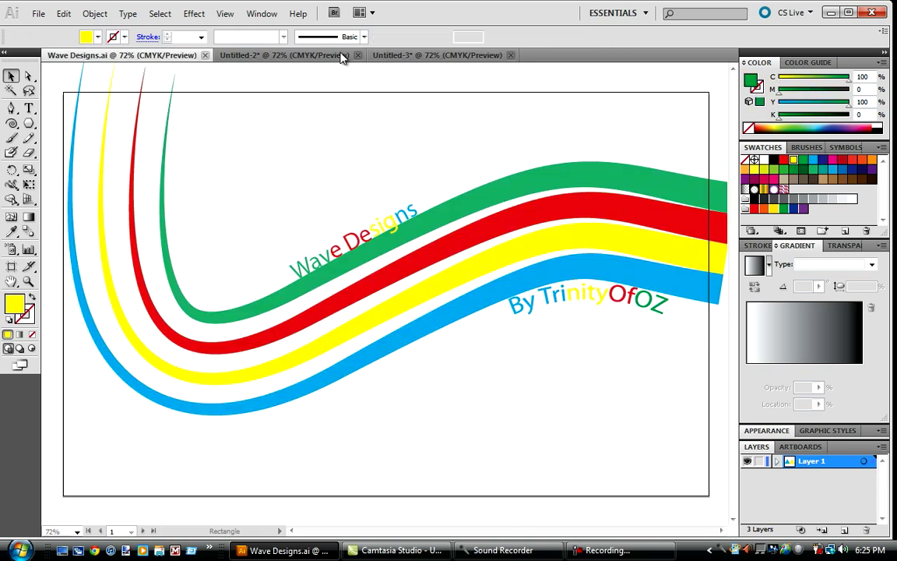
{"action": "left_click", "coordinate": [467, 60]}
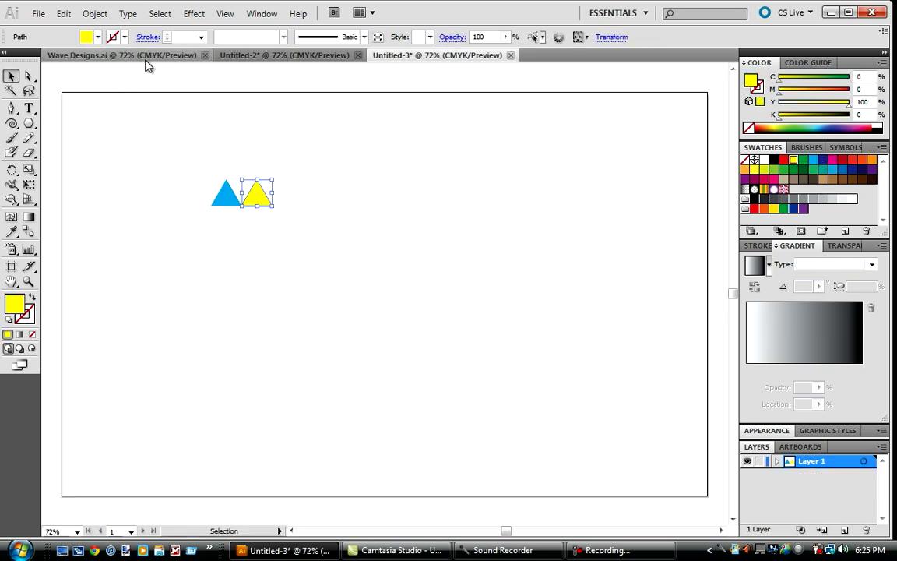
{"action": "left_click", "coordinate": [148, 60]}
{"action": "left_click", "coordinate": [452, 55]}
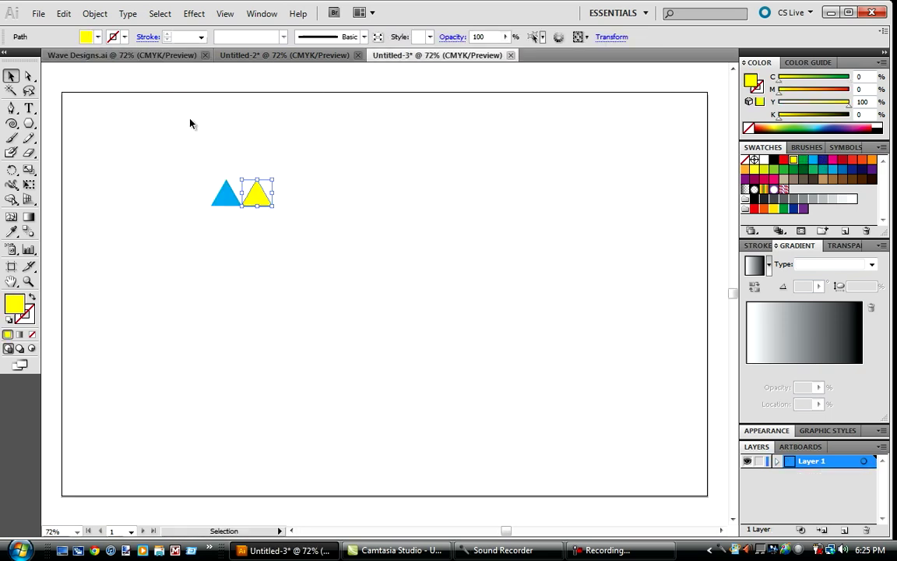
Step: Select the yellow copy, briefly entering and leaving isolation mode
{"action": "key", "text": "a"}
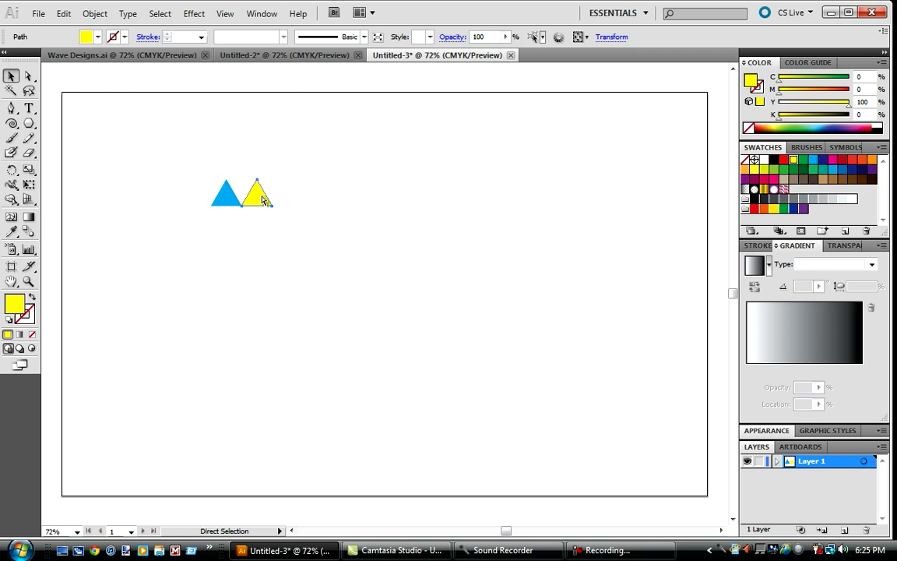
{"action": "key", "text": "ctrl"}
{"action": "left_click", "coordinate": [280, 200]}
{"action": "double_click", "coordinate": [260, 195]}
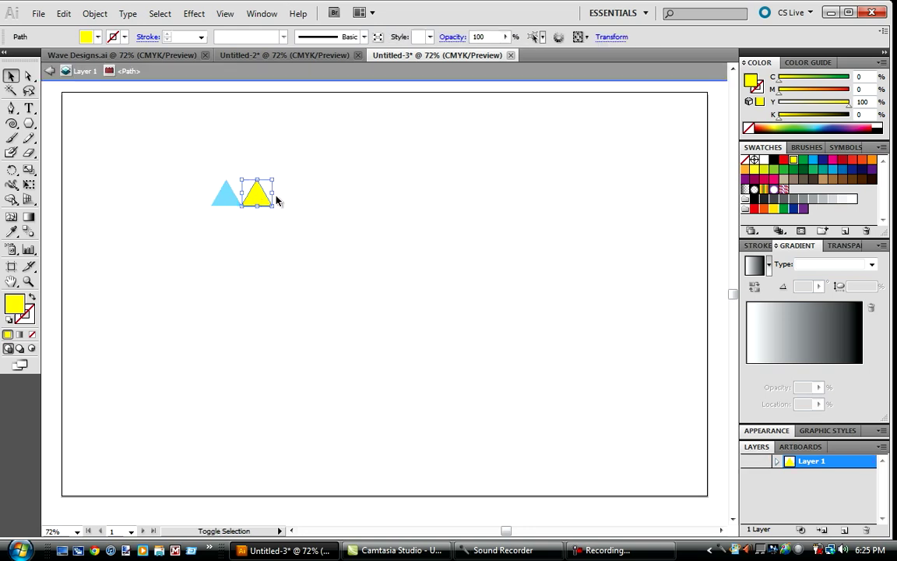
{"action": "left_click", "coordinate": [63, 14]}
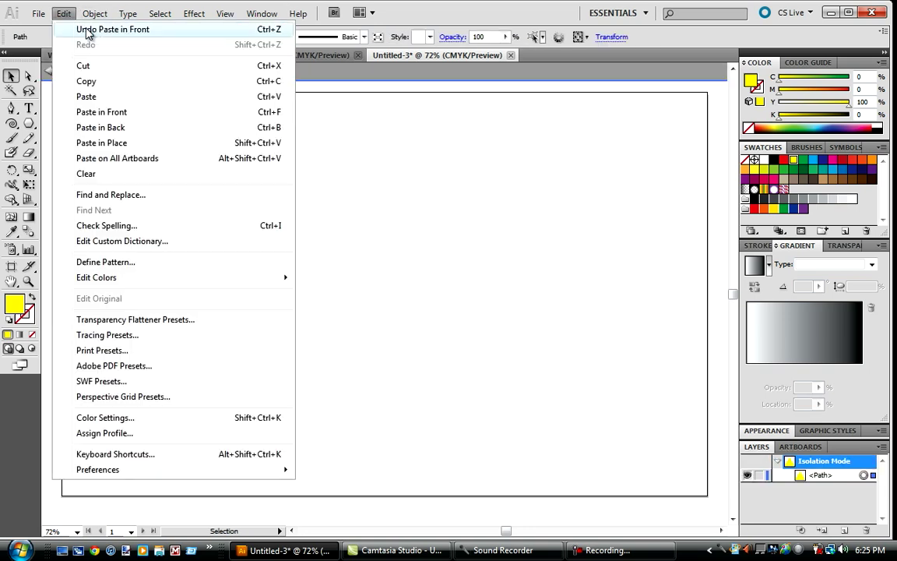
{"action": "left_click", "coordinate": [91, 29]}
{"action": "key", "text": "ctrl"}
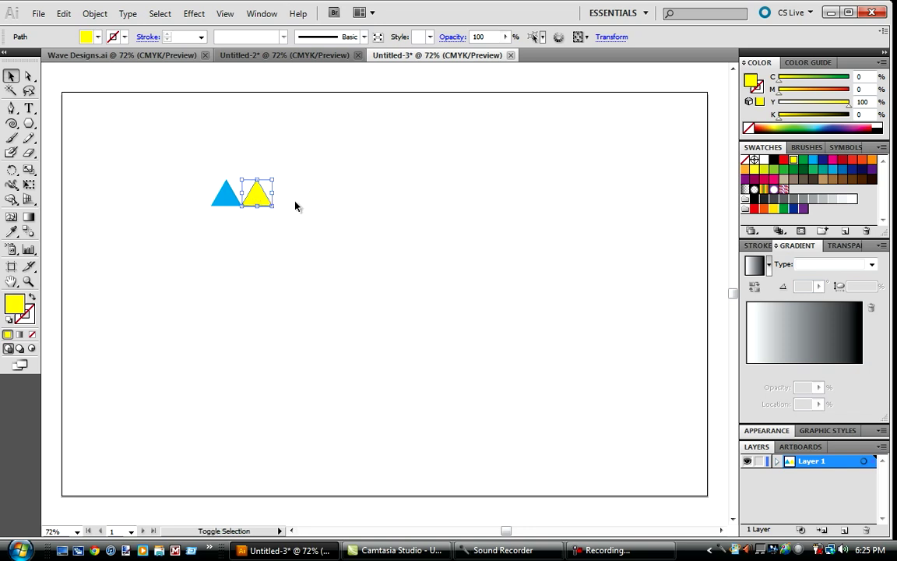
{"action": "left_click", "coordinate": [294, 205]}
{"action": "left_click", "coordinate": [260, 197]}
Step: Add two more copies further right, filled red and green
{"action": "left_click_drag", "start_coordinate": [259, 197], "coordinate": [300, 206]}
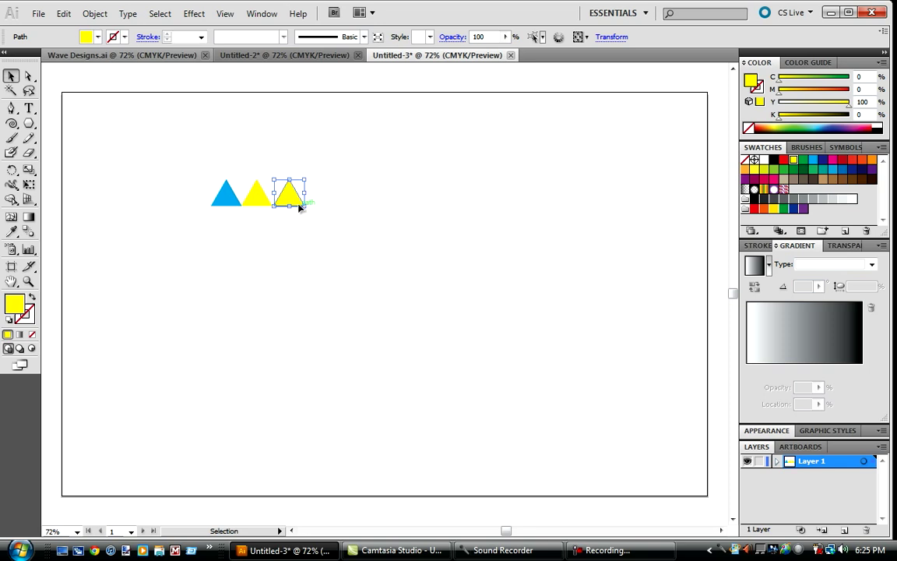
{"action": "left_click", "coordinate": [783, 159]}
{"action": "key", "text": "a"}
{"action": "key", "text": "v"}
{"action": "left_click_drag", "start_coordinate": [295, 199], "coordinate": [325, 203]}
{"action": "left_click", "coordinate": [813, 168]}
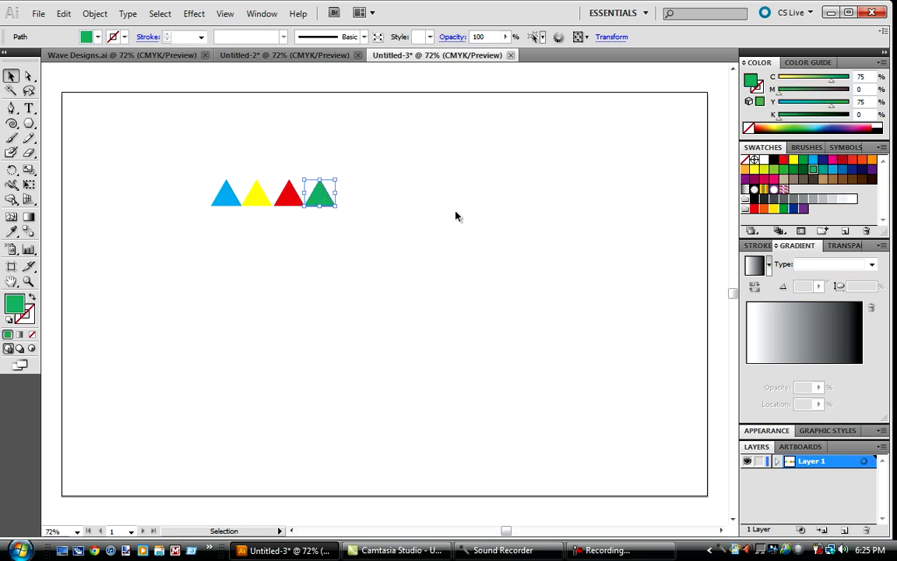
{"action": "left_click", "coordinate": [381, 230]}
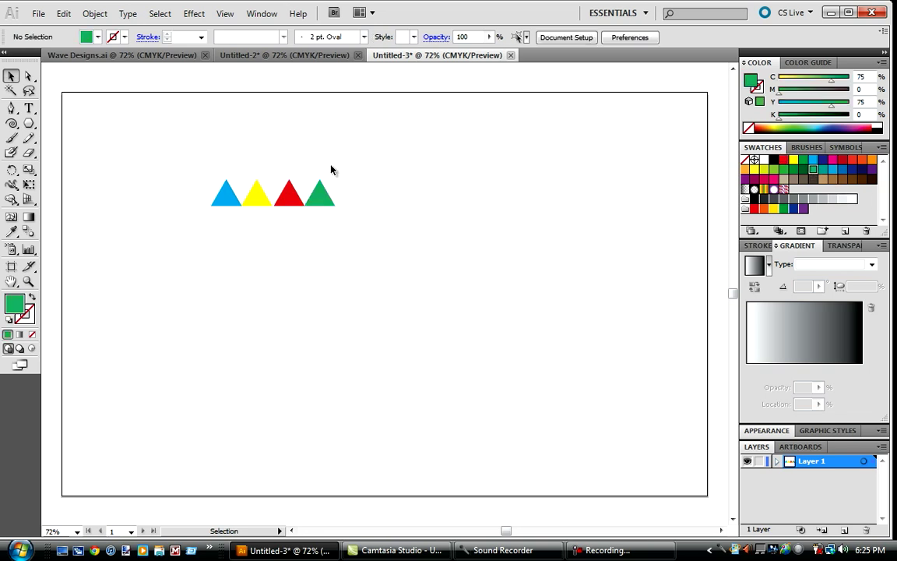
Step: Recolour the four triangles orange, purple, pink and brown, then select them all
{"action": "left_click", "coordinate": [229, 196]}
{"action": "left_click", "coordinate": [794, 162]}
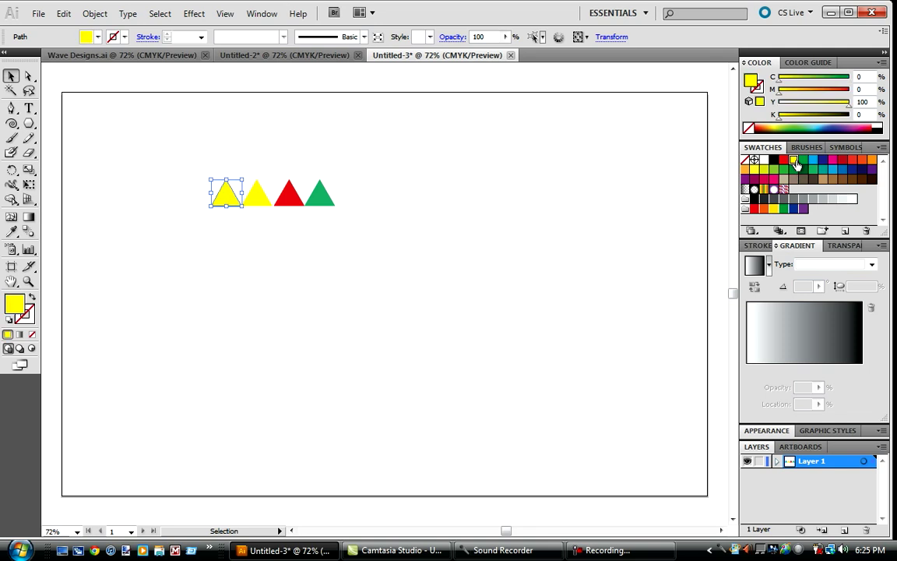
{"action": "left_click_drag", "start_coordinate": [744, 169], "coordinate": [228, 193]}
{"action": "left_click", "coordinate": [256, 195]}
{"action": "left_click", "coordinate": [744, 178]}
{"action": "left_click", "coordinate": [295, 200]}
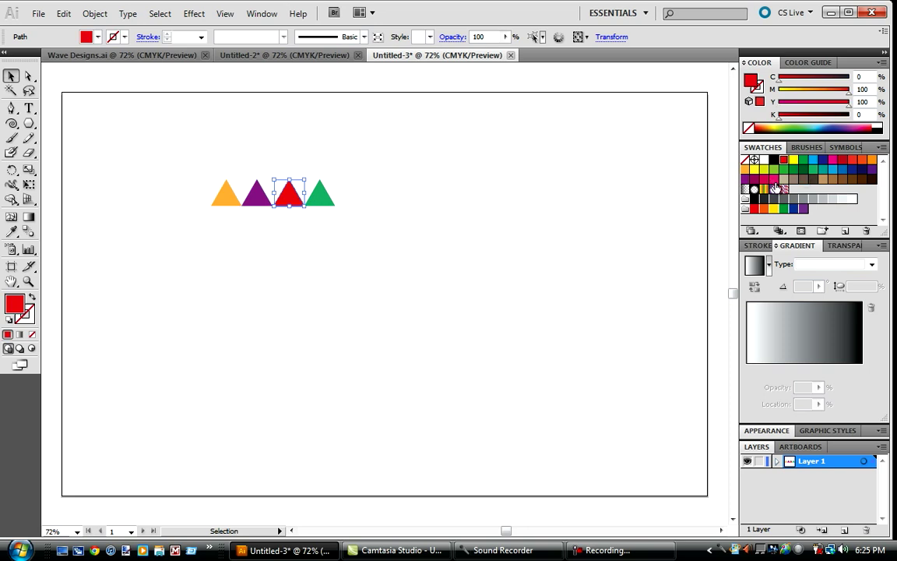
{"action": "left_click", "coordinate": [773, 179]}
{"action": "left_click", "coordinate": [326, 196]}
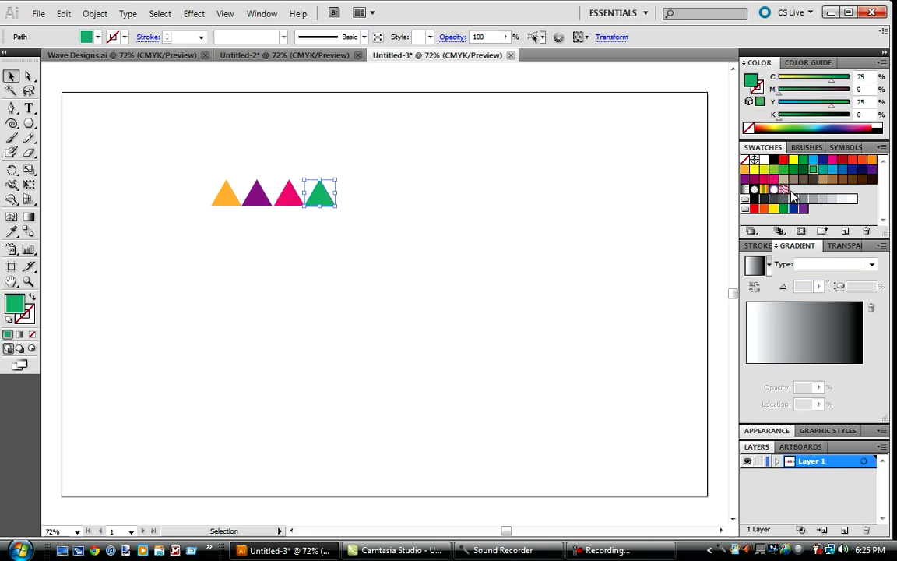
{"action": "left_click", "coordinate": [832, 180]}
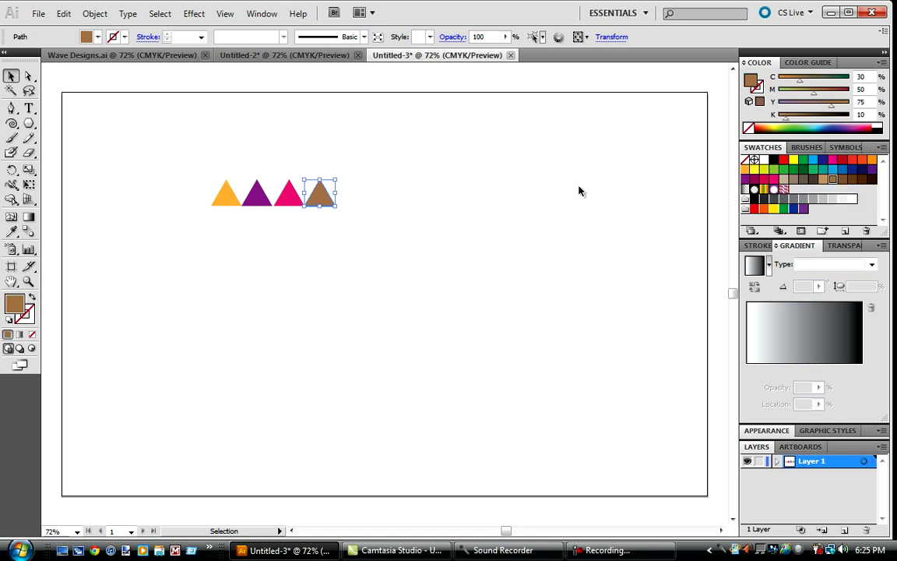
{"action": "left_click_drag", "start_coordinate": [418, 259], "coordinate": [166, 162]}
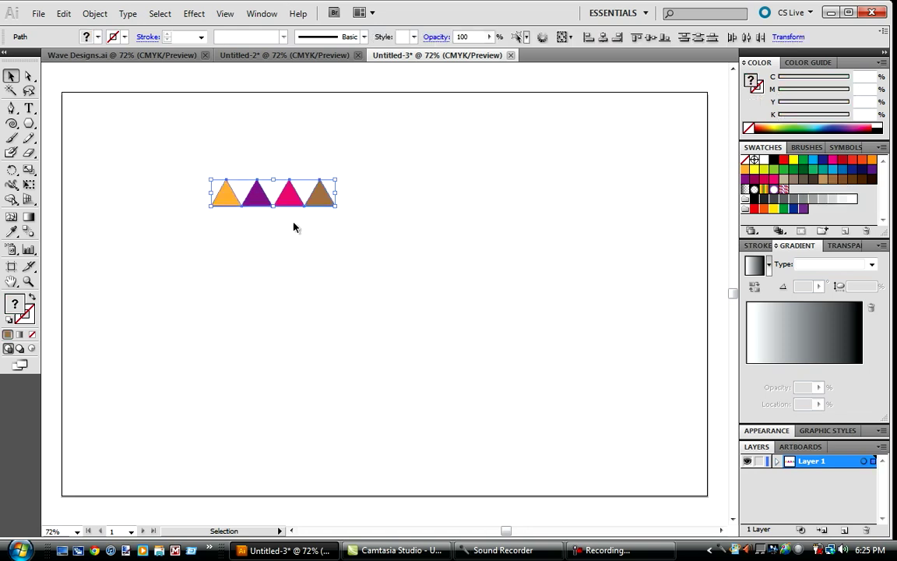
Step: Save the triangle row as Art Brush 1 with a downward direction
{"action": "left_click", "coordinate": [808, 148]}
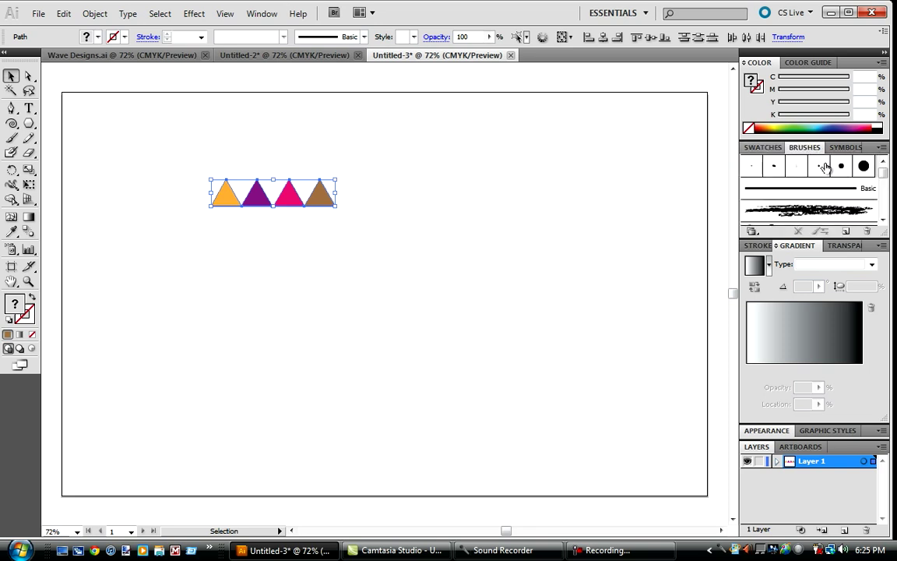
{"action": "scroll", "coordinate": [778, 194], "scroll_direction": "down", "scroll_amount": 2}
{"action": "scroll", "coordinate": [854, 199], "scroll_direction": "up", "scroll_amount": 2}
{"action": "left_click", "coordinate": [262, 15]}
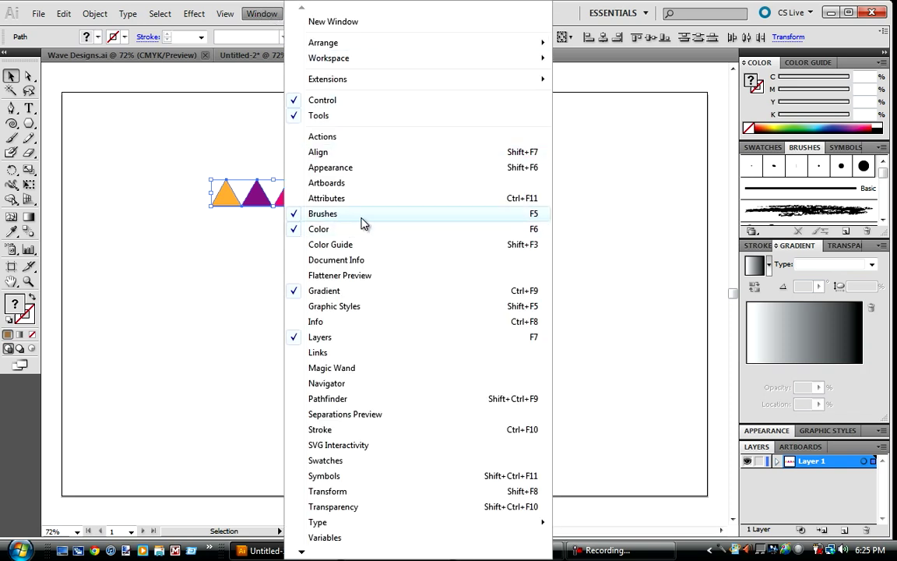
{"action": "left_click", "coordinate": [807, 156]}
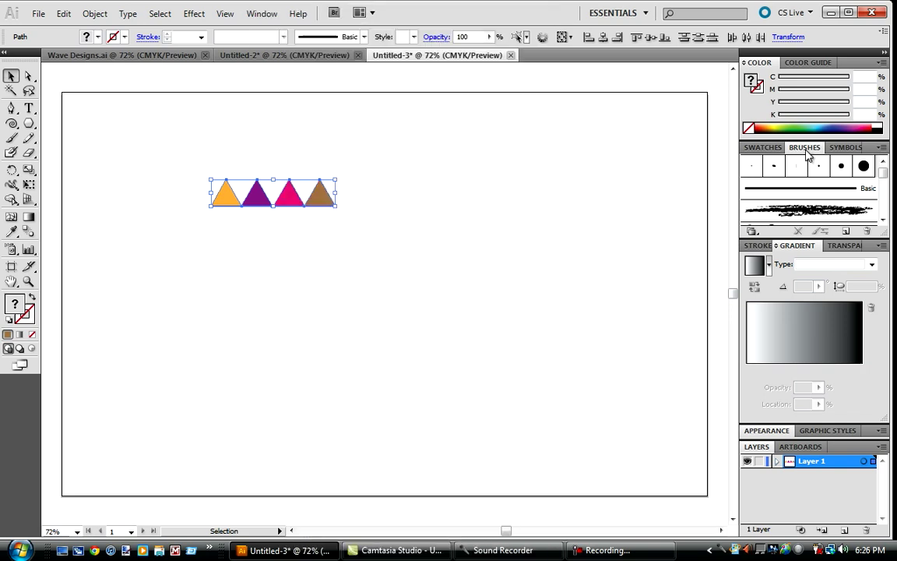
{"action": "left_click", "coordinate": [845, 232]}
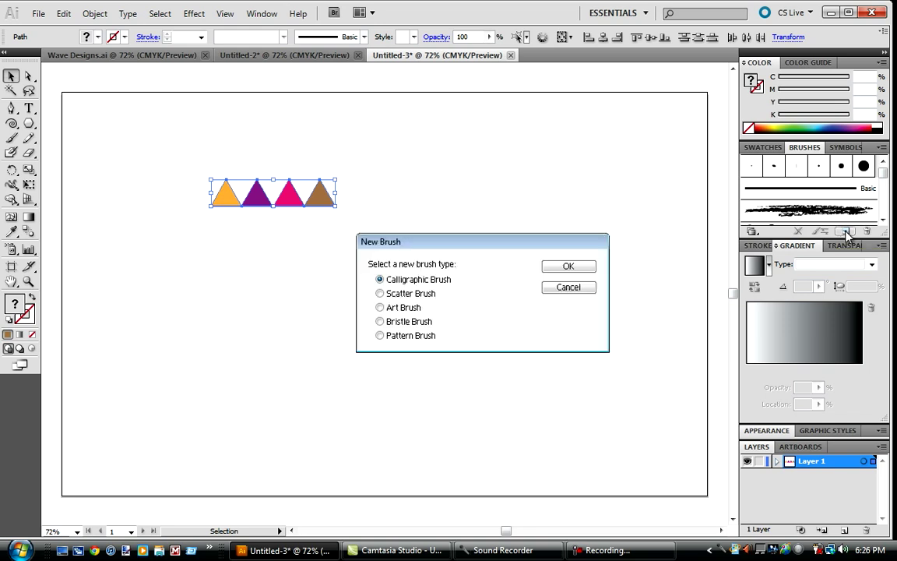
{"action": "left_click", "coordinate": [380, 308]}
{"action": "left_click", "coordinate": [568, 266]}
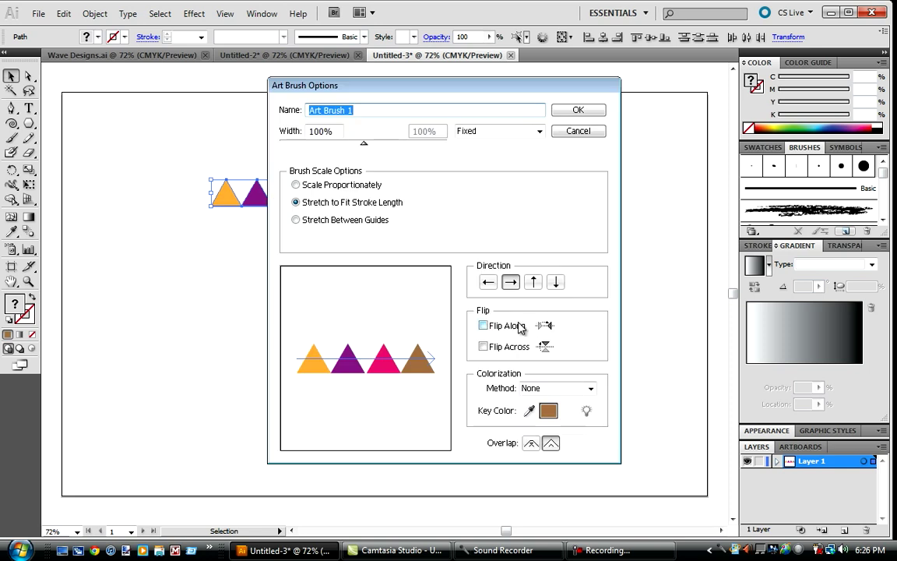
{"action": "left_click", "coordinate": [555, 282]}
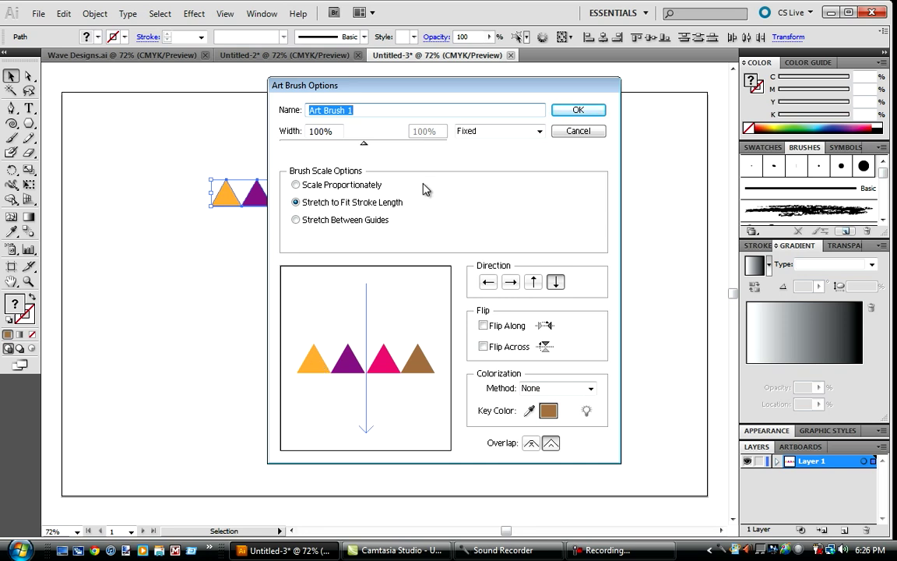
{"action": "left_click", "coordinate": [573, 111]}
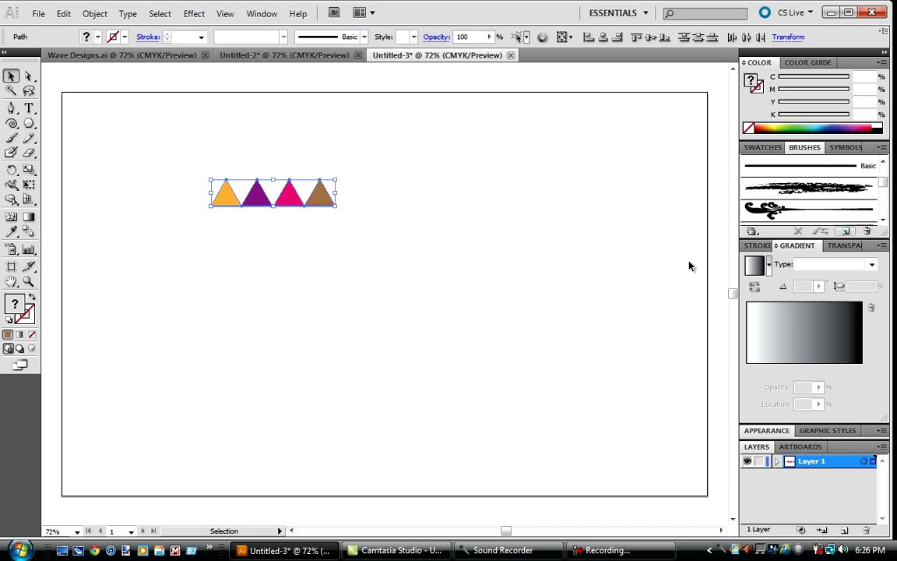
Step: Add Layer 2 and leave Layer 1's triangles hidden so the artboard is blank
{"action": "left_click_drag", "start_coordinate": [884, 187], "coordinate": [884, 193]}
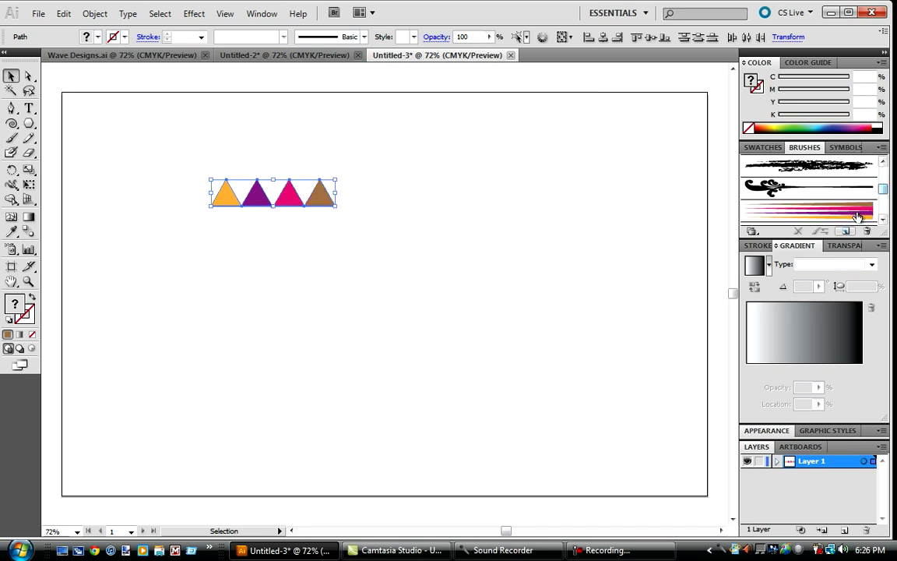
{"action": "left_click", "coordinate": [747, 461]}
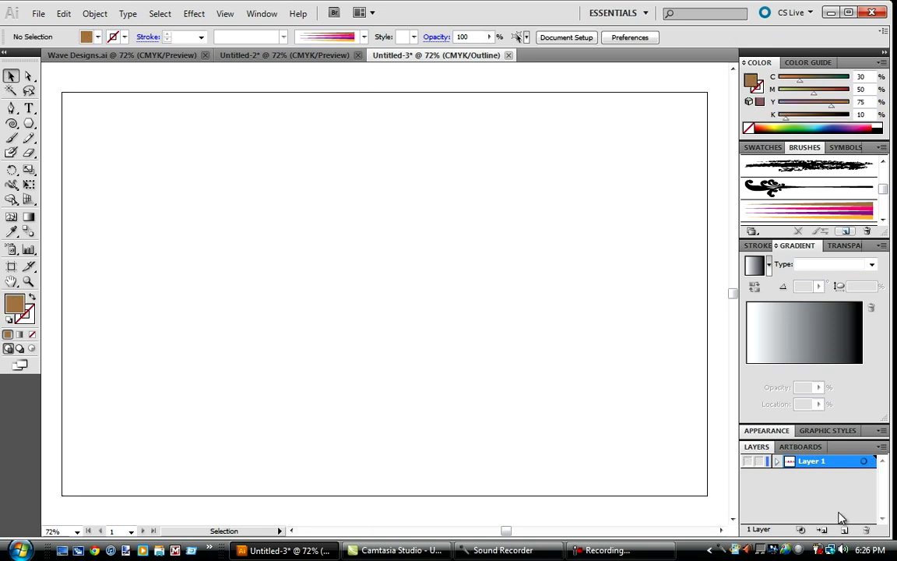
{"action": "left_click", "coordinate": [844, 529]}
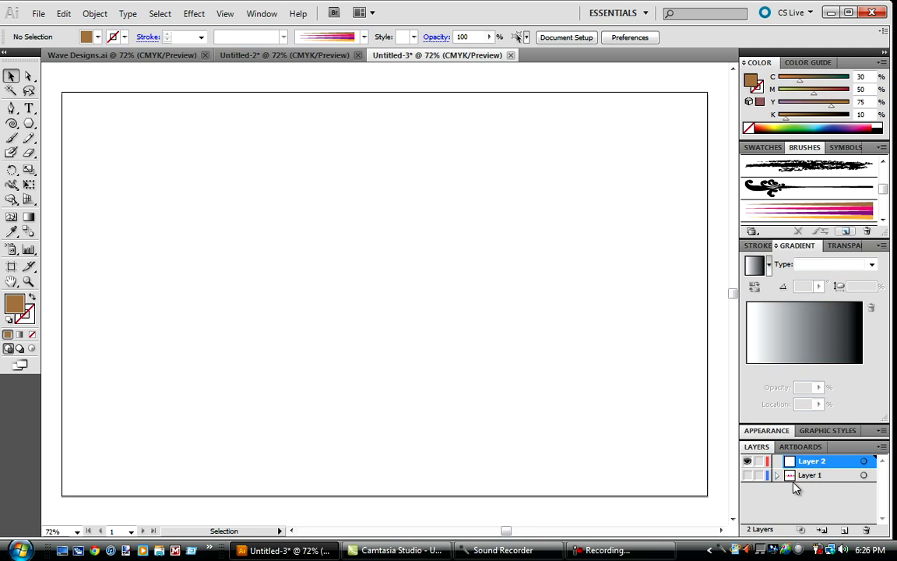
{"action": "left_click", "coordinate": [746, 476]}
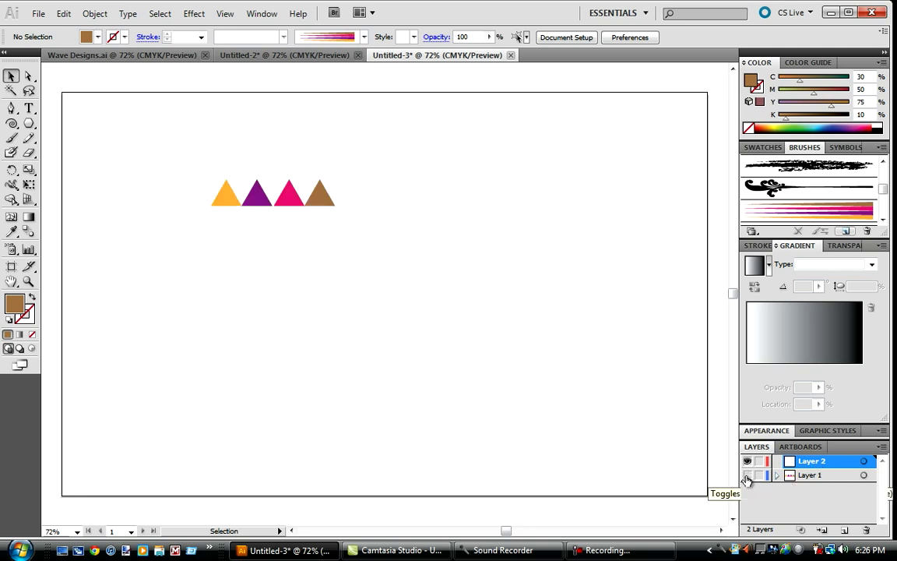
{"action": "left_click", "coordinate": [746, 475]}
{"action": "left_click", "coordinate": [746, 475]}
{"action": "left_click", "coordinate": [746, 476]}
{"action": "left_click", "coordinate": [746, 475]}
{"action": "left_click", "coordinate": [746, 476]}
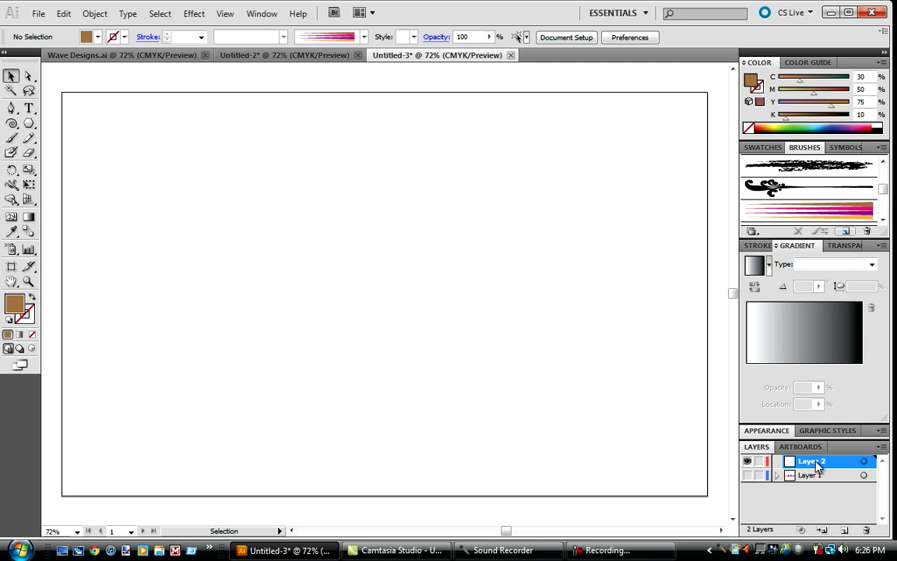
Step: Draw a sweeping Pen curve with no fill from the artboard's top-left downward
{"action": "left_click", "coordinate": [14, 111]}
{"action": "left_click", "coordinate": [14, 109]}
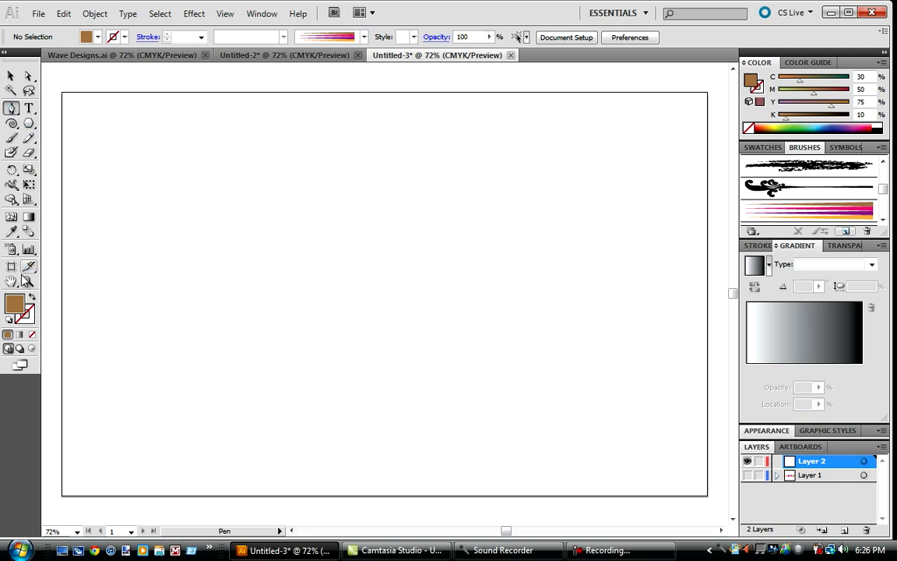
{"action": "left_click", "coordinate": [32, 335]}
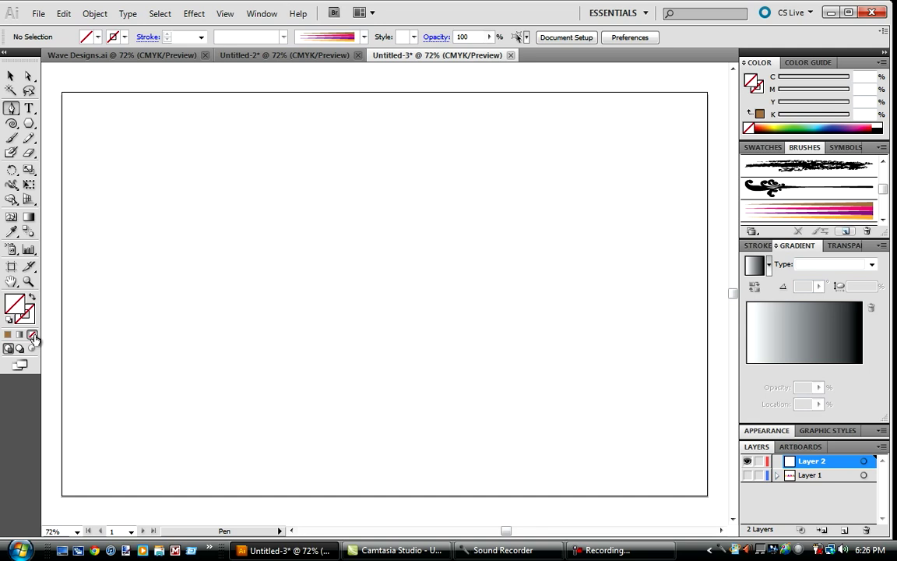
{"action": "left_click", "coordinate": [70, 75]}
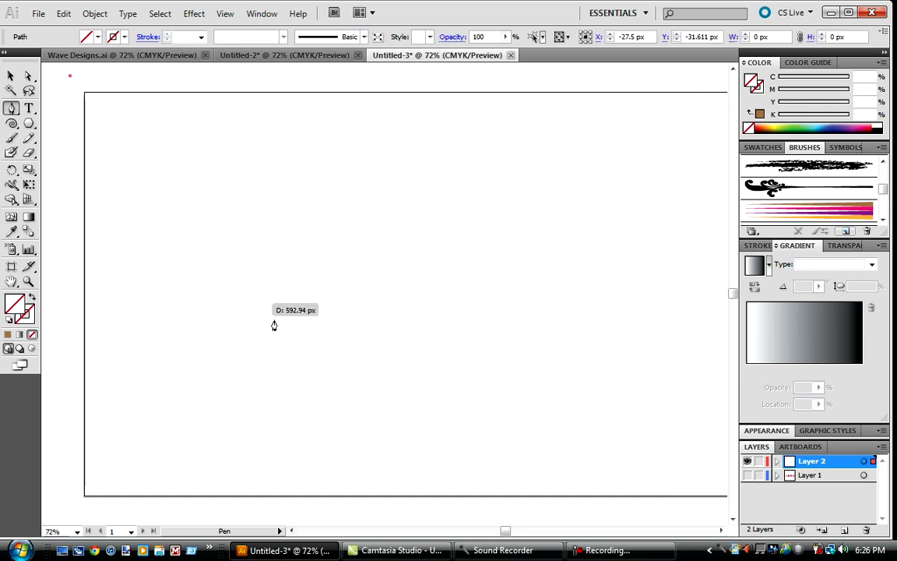
{"action": "left_click_drag", "start_coordinate": [365, 355], "coordinate": [624, 165]}
{"action": "mouse_move", "coordinate": [504, 530]}
{"action": "left_mouse_down"}
{"action": "mouse_move", "coordinate": [528, 530]}
{"action": "mouse_move", "coordinate": [511, 529]}
{"action": "left_mouse_up"}
{"action": "left_click_drag", "start_coordinate": [596, 237], "coordinate": [663, 452]}
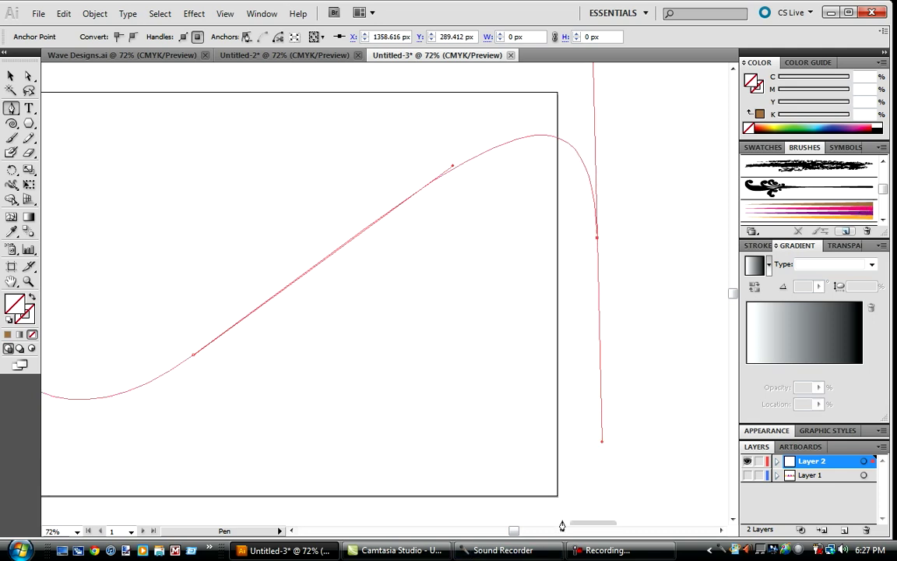
{"action": "left_click_drag", "start_coordinate": [517, 530], "coordinate": [504, 532]}
Step: Stroke the curve with the striped ribbon brush and push its end anchor right
{"action": "left_click", "coordinate": [809, 211]}
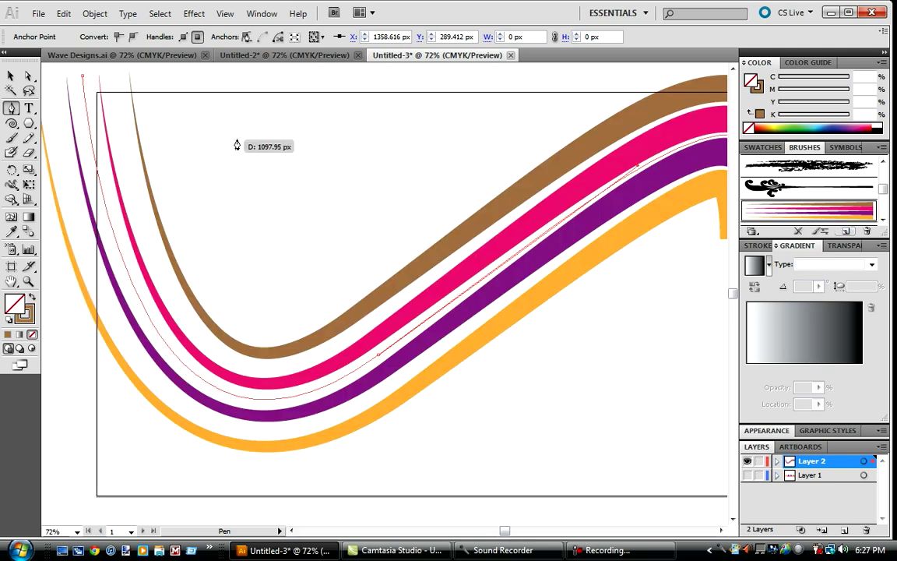
{"action": "left_click_drag", "start_coordinate": [497, 530], "coordinate": [514, 533]}
{"action": "left_click", "coordinate": [11, 76]}
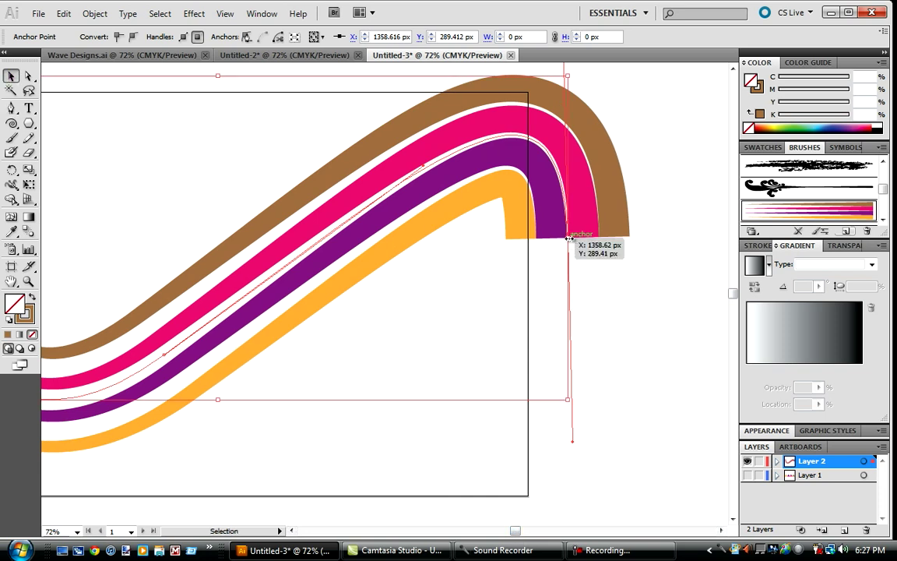
{"action": "left_click_drag", "start_coordinate": [569, 238], "coordinate": [620, 237]}
{"action": "left_click_drag", "start_coordinate": [514, 530], "coordinate": [501, 545]}
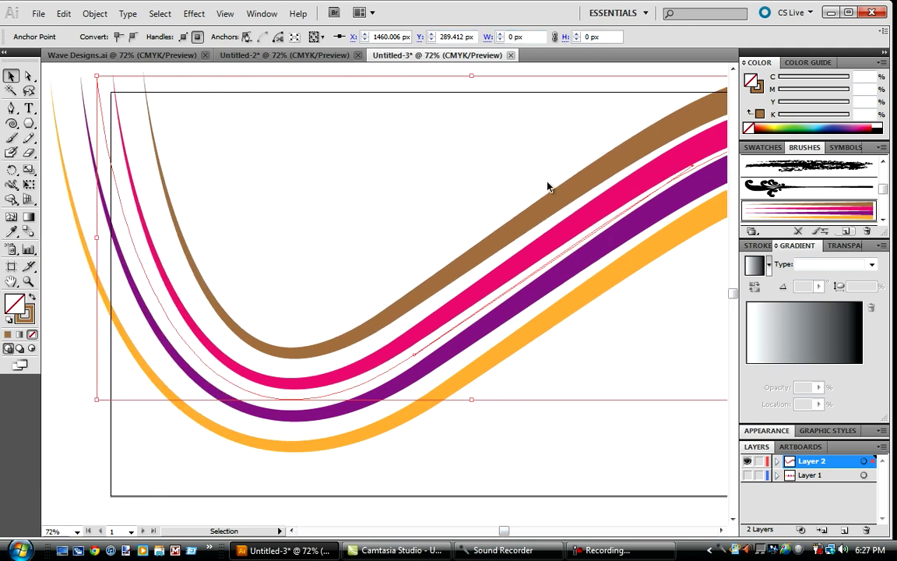
Step: Lower the ribbon's opacity to 38%, then Alt-drag a copy upward and delete it
{"action": "left_click", "coordinate": [516, 334]}
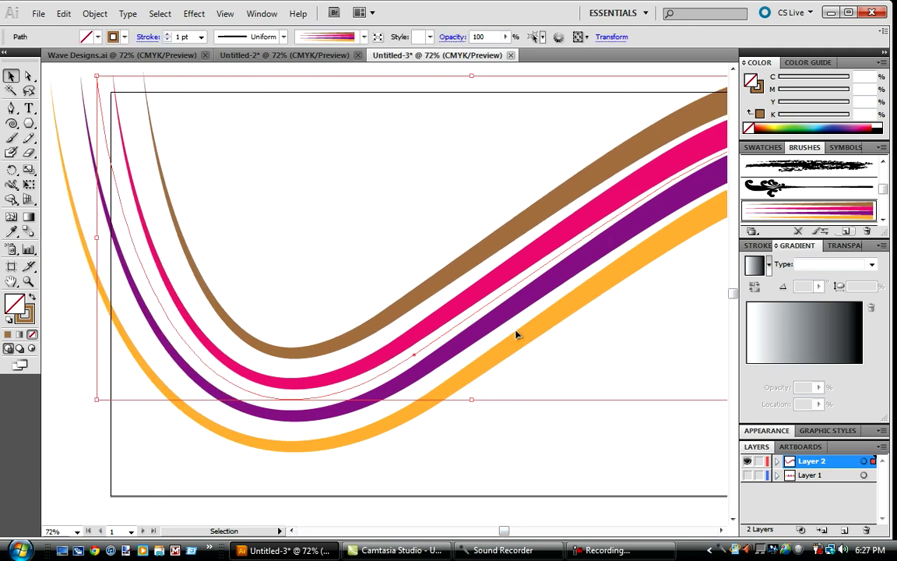
{"action": "left_click", "coordinate": [504, 36]}
{"action": "left_click_drag", "start_coordinate": [506, 52], "coordinate": [462, 56]}
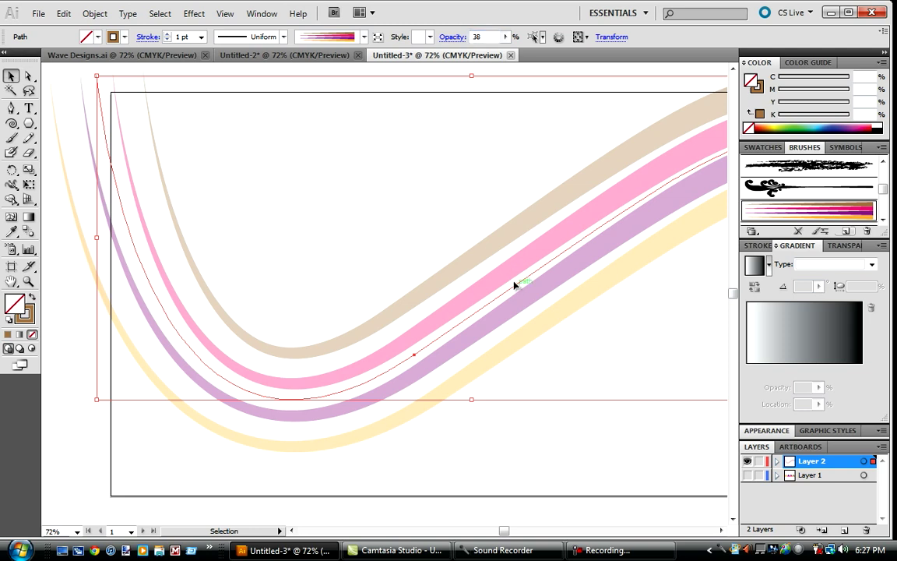
{"action": "key", "text": "a"}
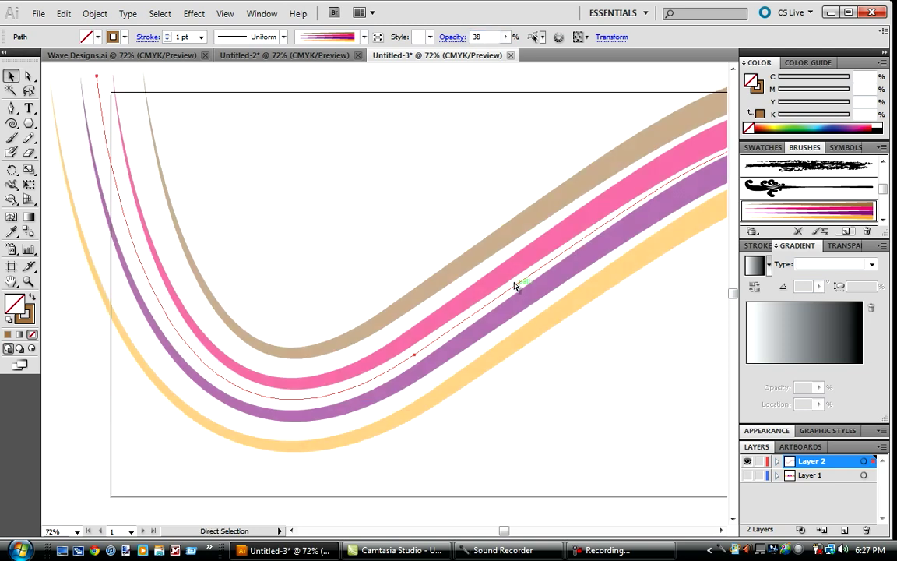
{"action": "key", "text": "v"}
{"action": "left_click_drag", "start_coordinate": [516, 302], "coordinate": [488, 182]}
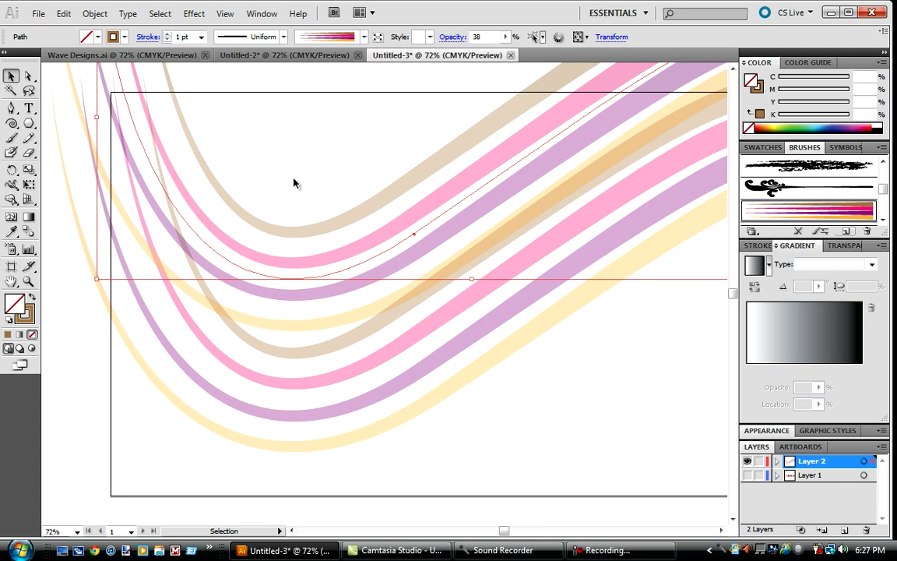
{"action": "key", "text": "Delete"}
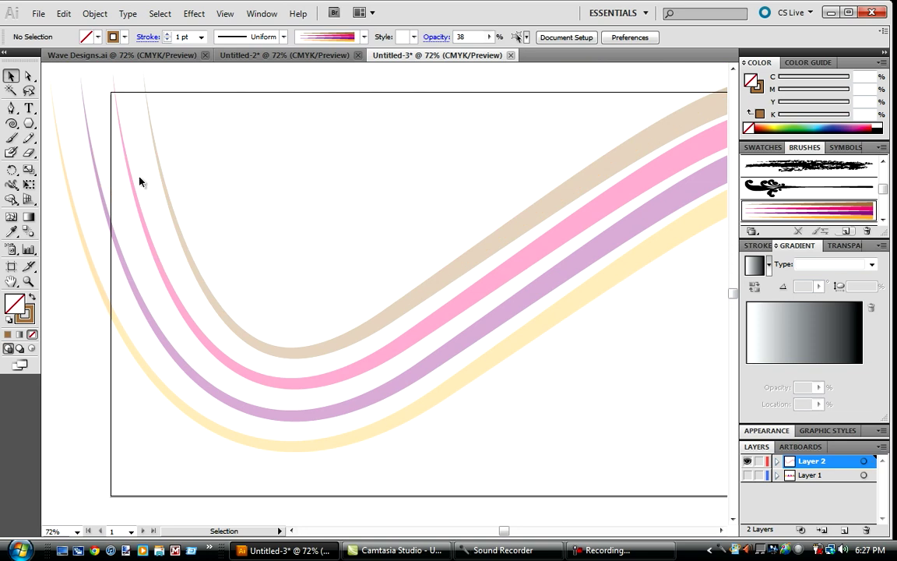
Step: Draw a second crossing curve and stroke it with the striped ribbon brush
{"action": "left_click", "coordinate": [11, 109]}
{"action": "left_click", "coordinate": [221, 76]}
{"action": "left_click_drag", "start_coordinate": [588, 514], "coordinate": [726, 294]}
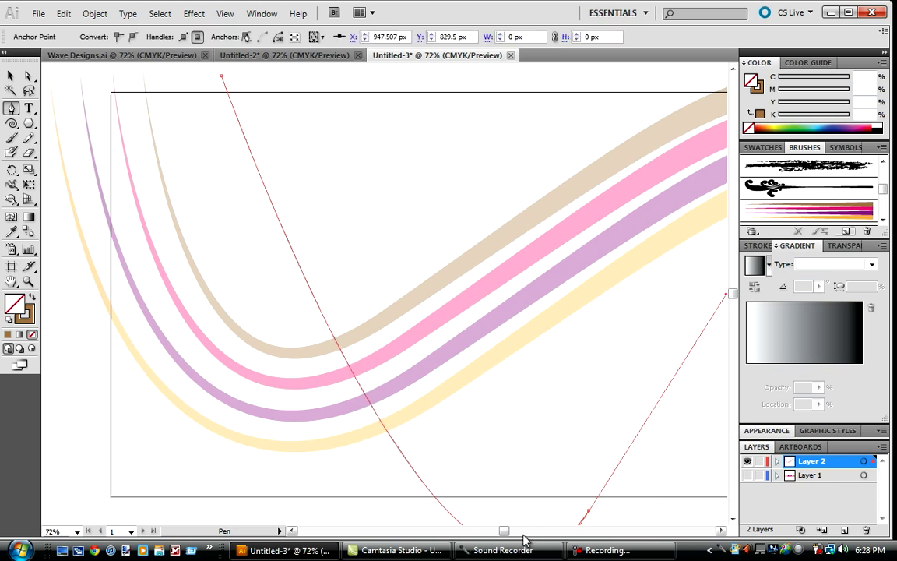
{"action": "left_click", "coordinate": [720, 530]}
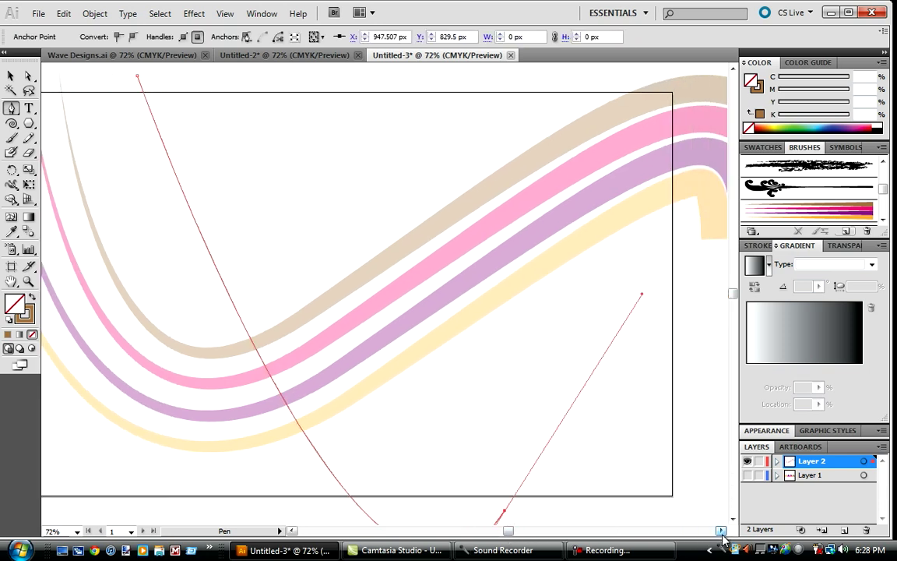
{"action": "left_click_drag", "start_coordinate": [689, 404], "coordinate": [715, 485]}
{"action": "left_click", "coordinate": [802, 204]}
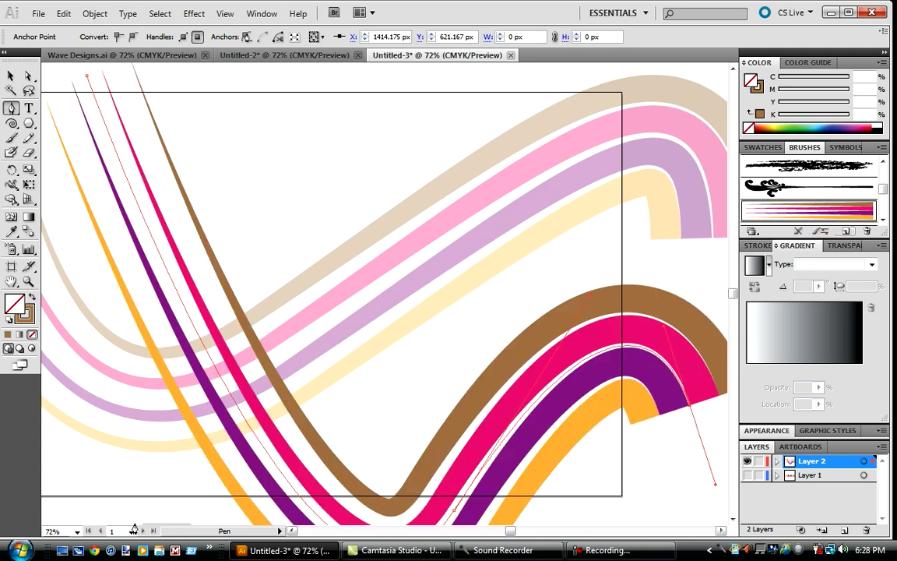
Step: Set the second ribbon to 62% opacity, then delete the crossing strokes
{"action": "left_click", "coordinate": [11, 75]}
{"action": "left_click", "coordinate": [336, 363]}
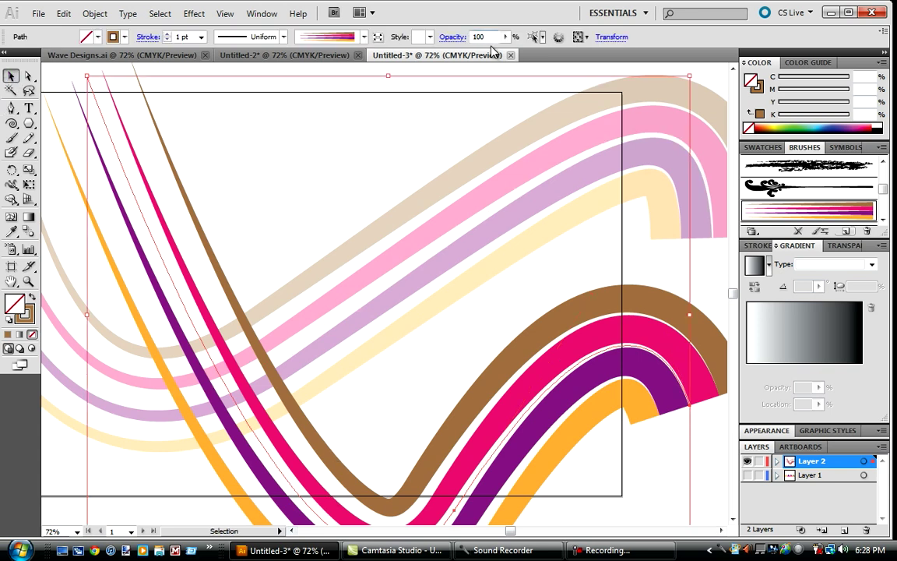
{"action": "left_click", "coordinate": [505, 38]}
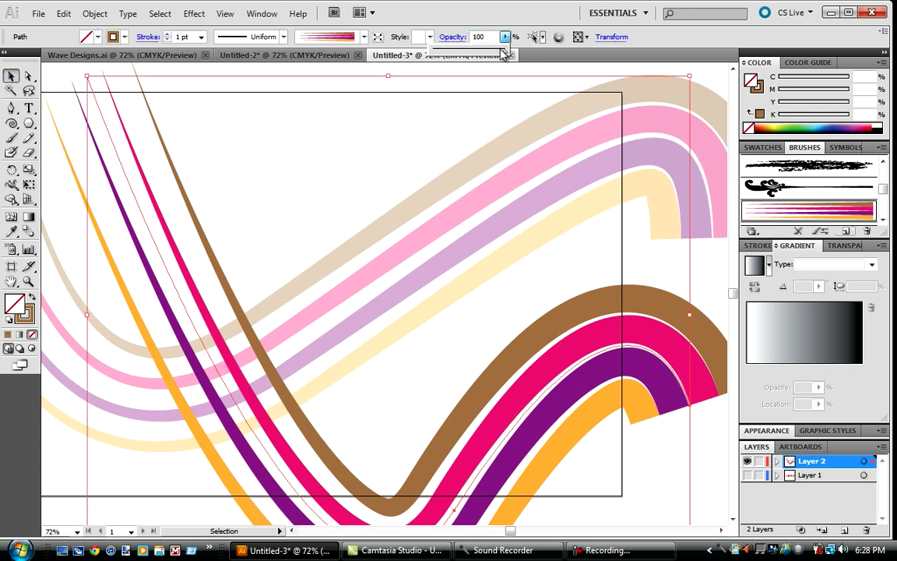
{"action": "mouse_move", "coordinate": [505, 53]}
{"action": "left_mouse_down"}
{"action": "mouse_move", "coordinate": [451, 53]}
{"action": "mouse_move", "coordinate": [478, 55]}
{"action": "left_mouse_up"}
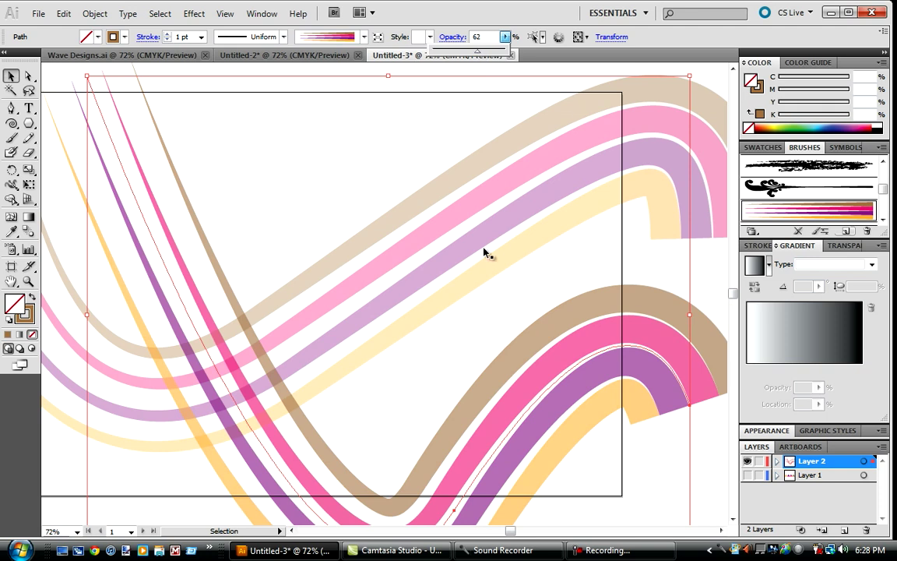
{"action": "left_click", "coordinate": [496, 534]}
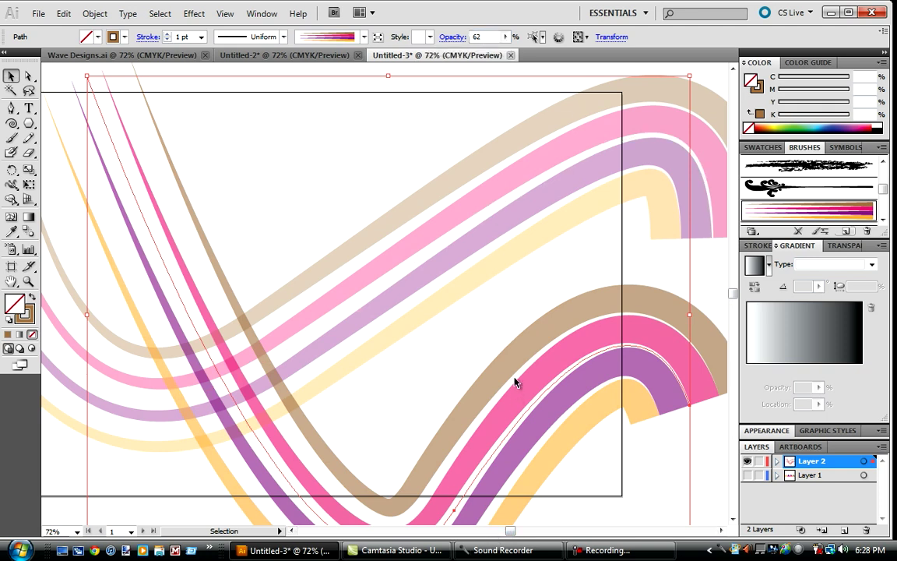
{"action": "key", "text": "Delete"}
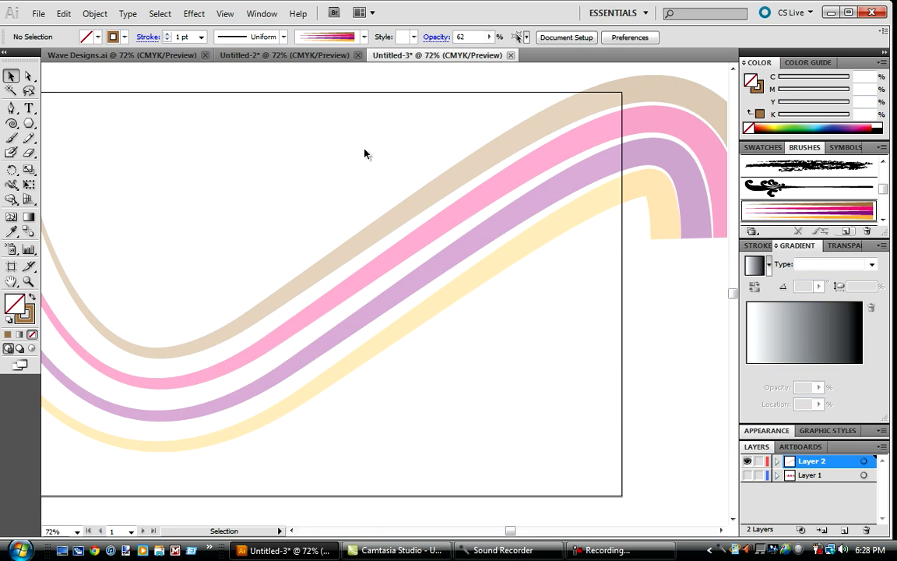
Step: Raise the remaining wave ribbons back to 100% opacity
{"action": "left_click", "coordinate": [414, 267]}
{"action": "left_click", "coordinate": [505, 37]}
{"action": "left_click_drag", "start_coordinate": [459, 51], "coordinate": [562, 56]}
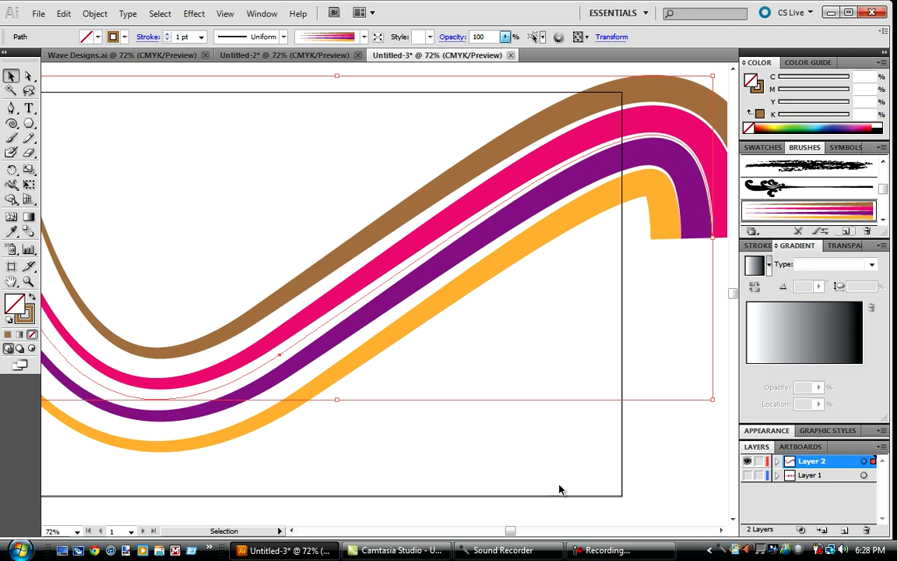
{"action": "left_click", "coordinate": [291, 530]}
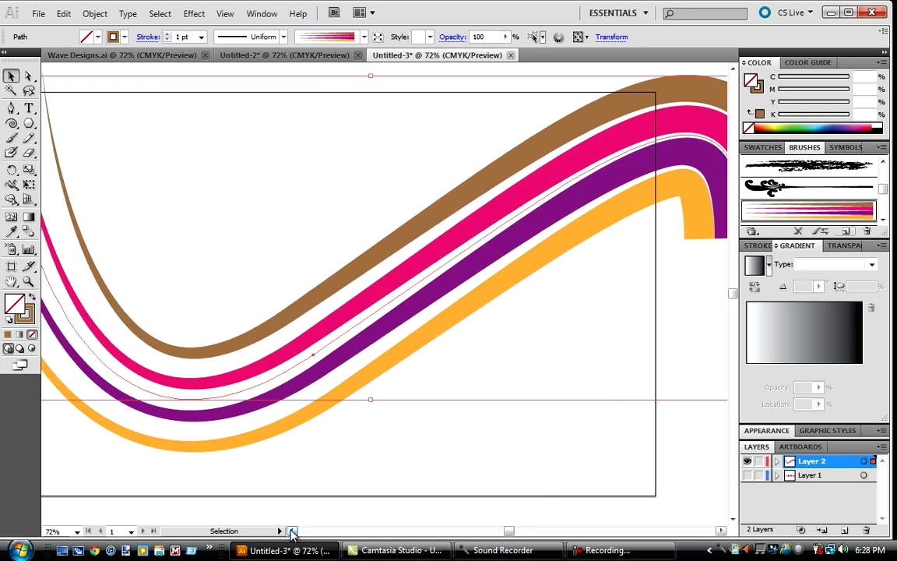
{"action": "left_click", "coordinate": [720, 530]}
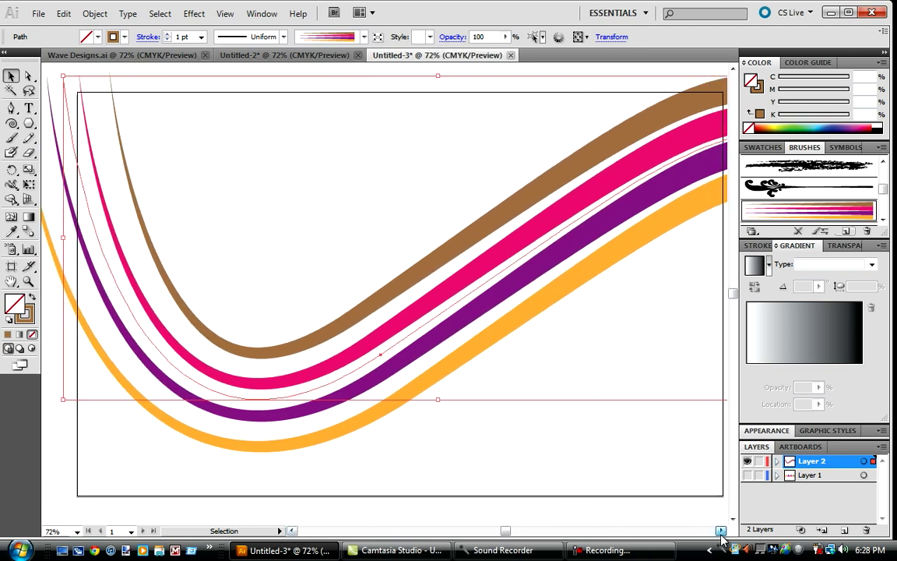
{"action": "left_click", "coordinate": [29, 107]}
Step: Type the creator's name as a 72 pt title near the top-left, correcting its capital O's
{"action": "left_click", "coordinate": [184, 170]}
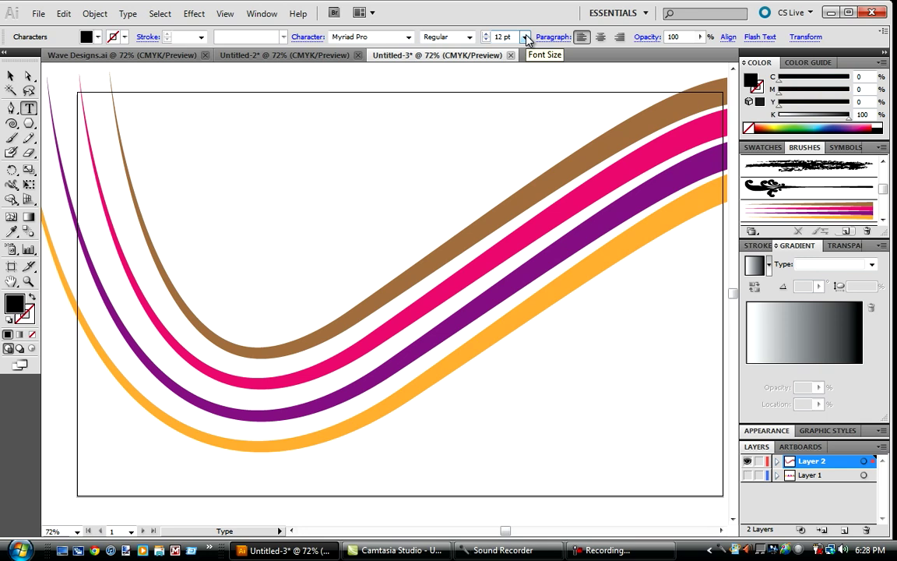
{"action": "left_click", "coordinate": [525, 37]}
{"action": "left_click", "coordinate": [499, 202]}
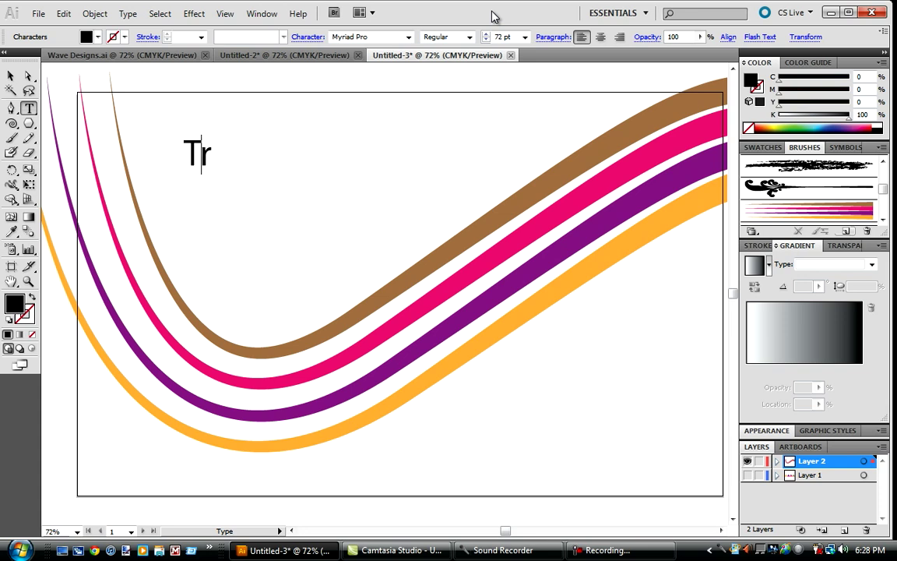
{"action": "key", "text": "BackSpace"}
{"action": "type", "text": "Trinityofoz"}
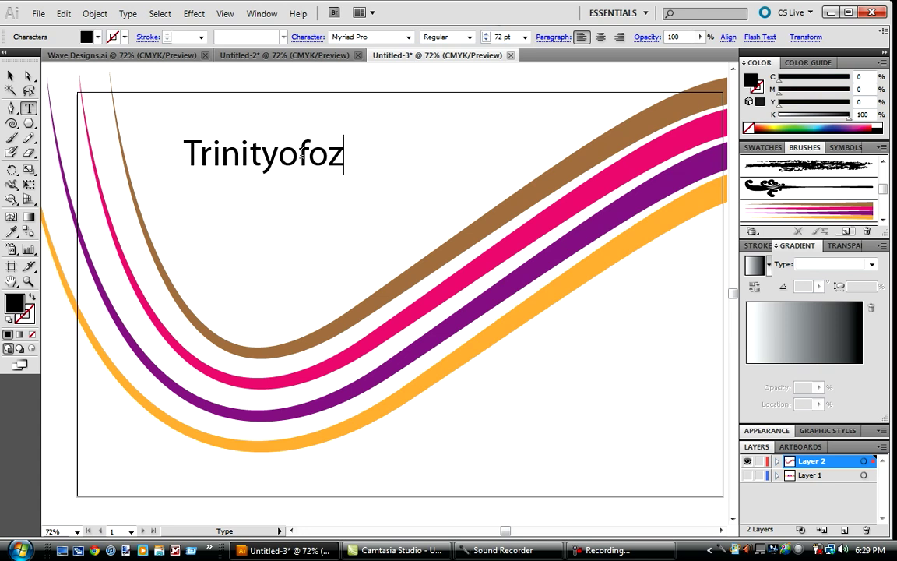
{"action": "key", "text": "BackSpace"}
{"action": "type", "text": "O"}
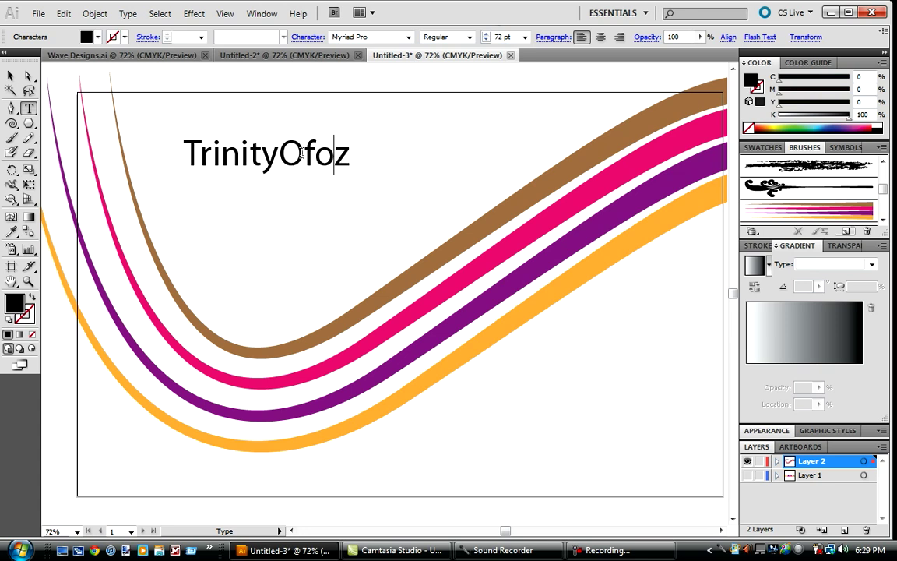
{"action": "key", "text": "BackSpace"}
{"action": "type", "text": "O"}
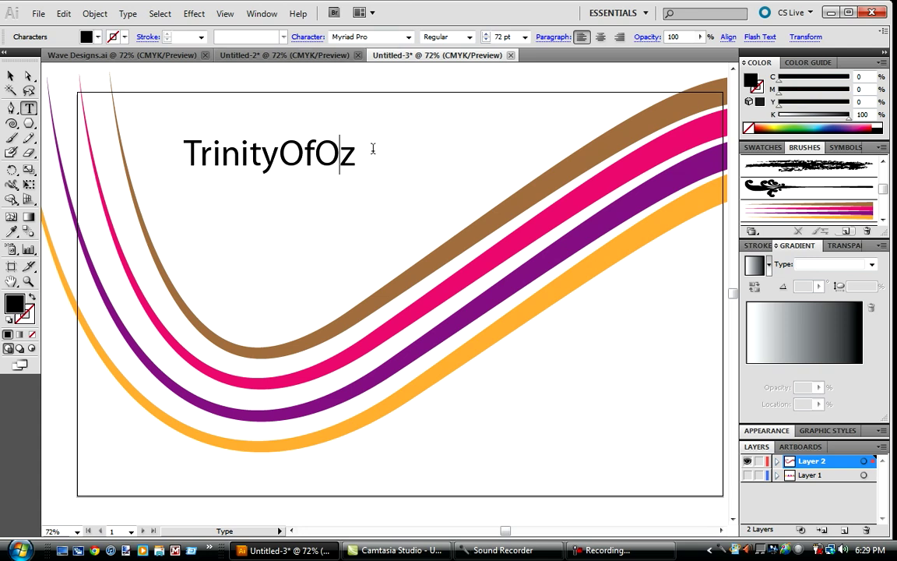
Step: Colour the letters Tri of TrinityOfOz a dark brown from the Swatches panel
{"action": "left_click_drag", "start_coordinate": [192, 152], "coordinate": [220, 158]}
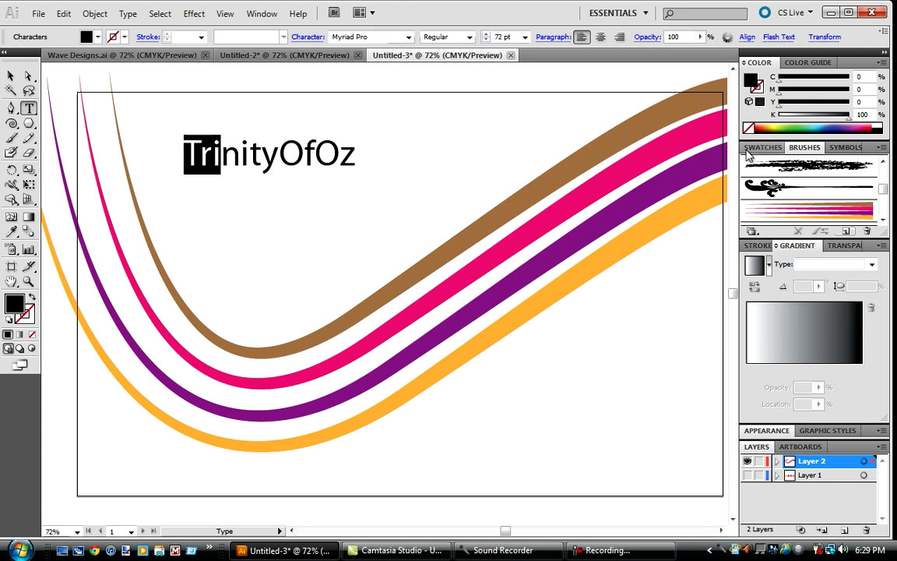
{"action": "left_click", "coordinate": [757, 149]}
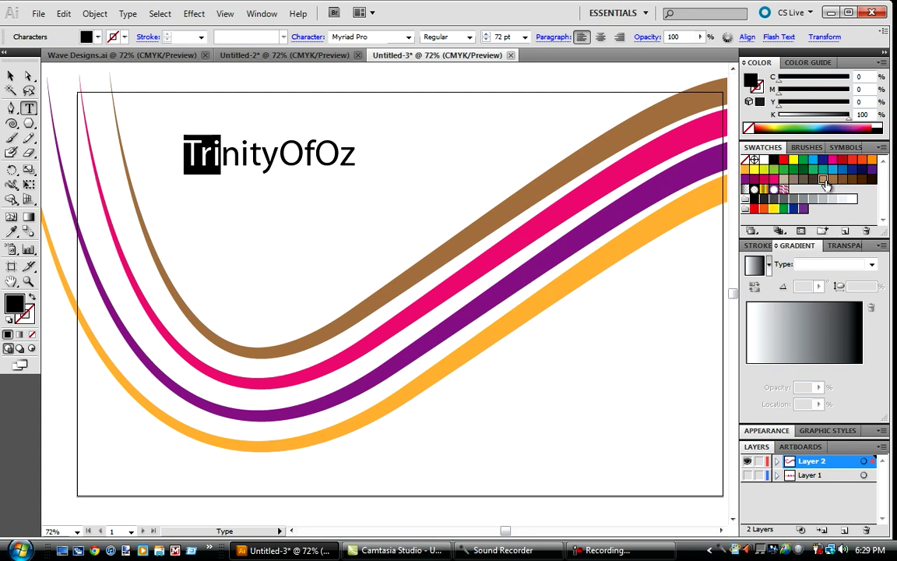
{"action": "left_click", "coordinate": [823, 179]}
{"action": "left_click", "coordinate": [262, 156]}
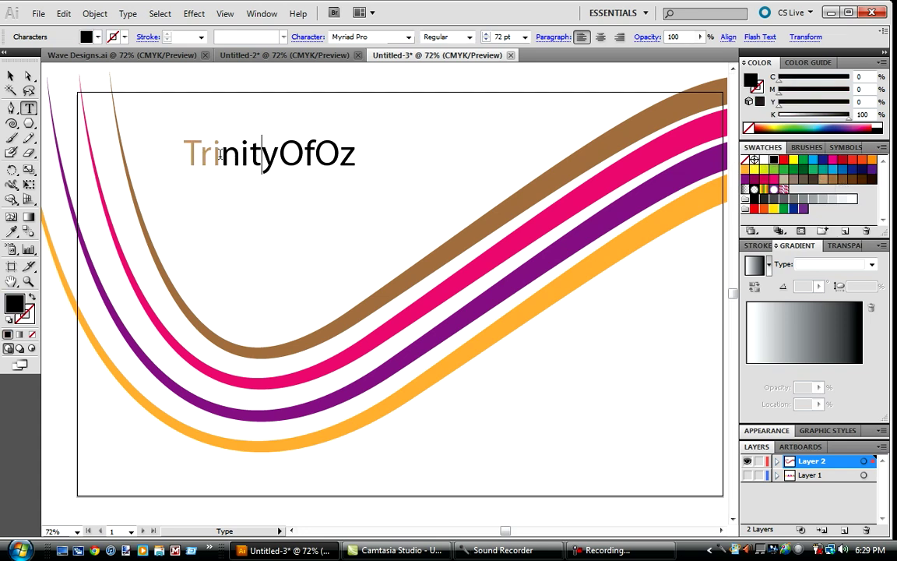
{"action": "left_click_drag", "start_coordinate": [186, 152], "coordinate": [220, 154]}
{"action": "left_click", "coordinate": [833, 180]}
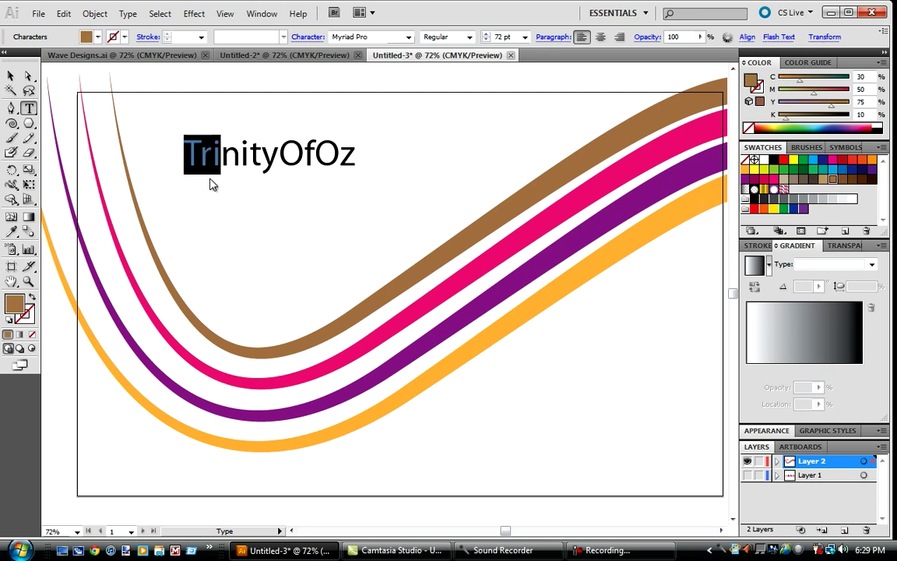
{"action": "left_click", "coordinate": [222, 156]}
{"action": "left_click_drag", "start_coordinate": [222, 154], "coordinate": [183, 153]}
{"action": "left_click", "coordinate": [249, 156]}
Step: Colour nity pink, Of purple and Oz orange
{"action": "left_click_drag", "start_coordinate": [222, 157], "coordinate": [278, 155]}
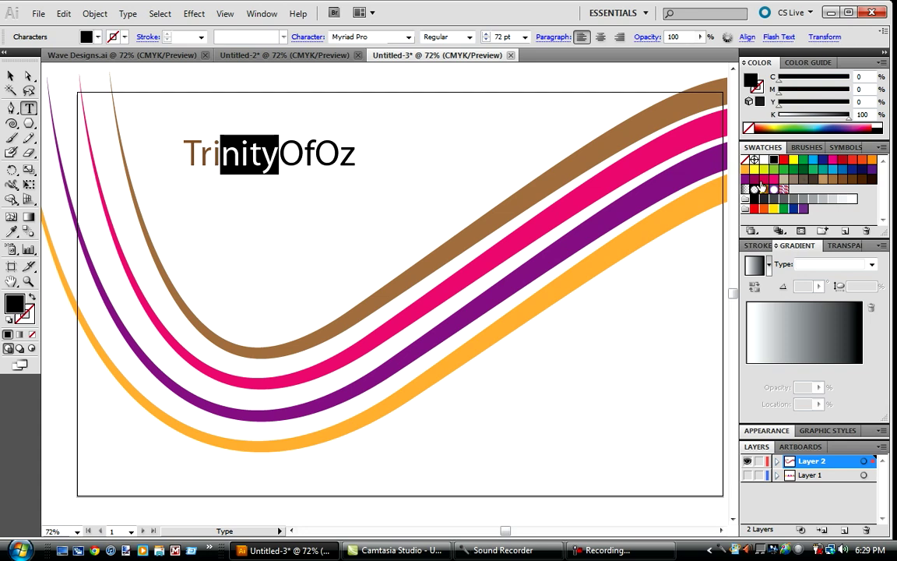
{"action": "left_click", "coordinate": [773, 181]}
{"action": "left_click", "coordinate": [279, 155]}
{"action": "left_click_drag", "start_coordinate": [279, 156], "coordinate": [312, 155]}
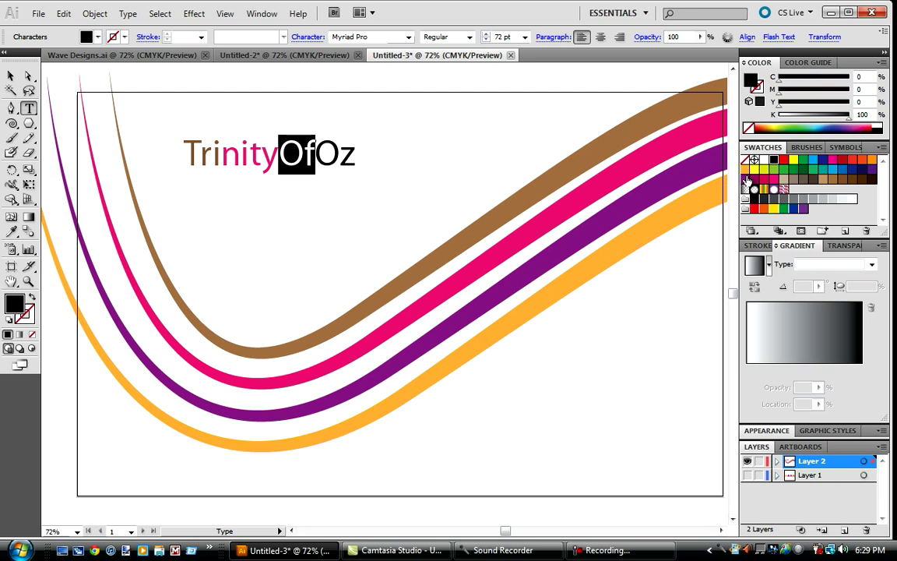
{"action": "left_click", "coordinate": [746, 180]}
{"action": "left_click_drag", "start_coordinate": [356, 156], "coordinate": [314, 156]}
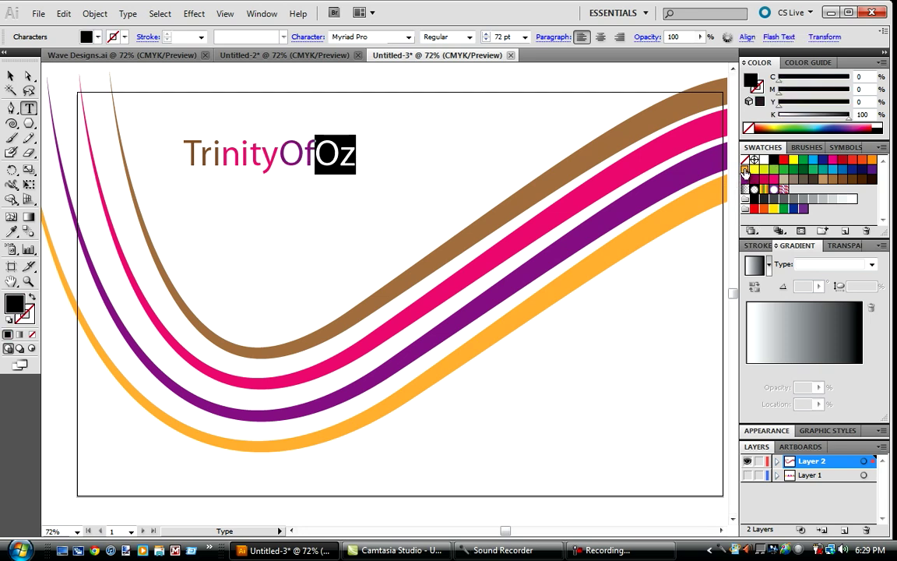
{"action": "left_click", "coordinate": [745, 170]}
{"action": "left_click", "coordinate": [375, 159]}
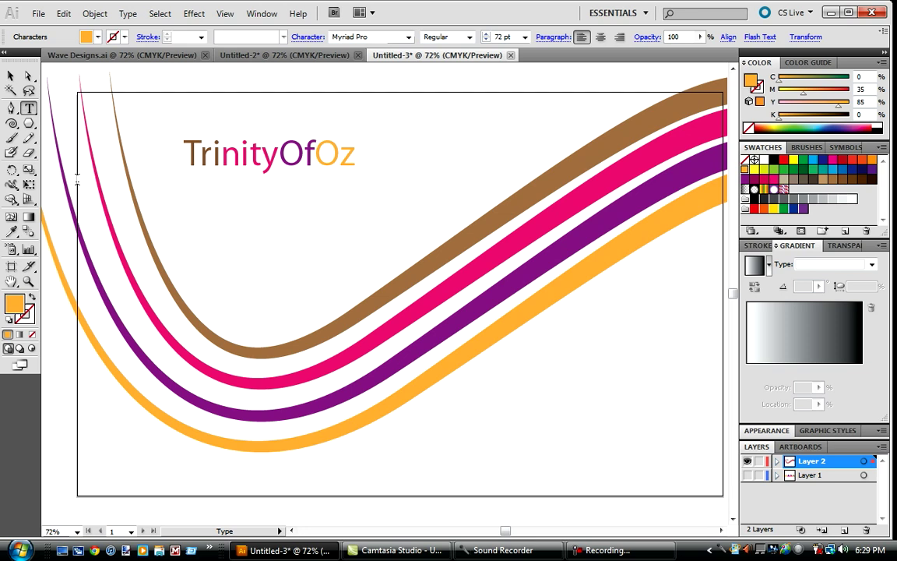
{"action": "left_click", "coordinate": [11, 76]}
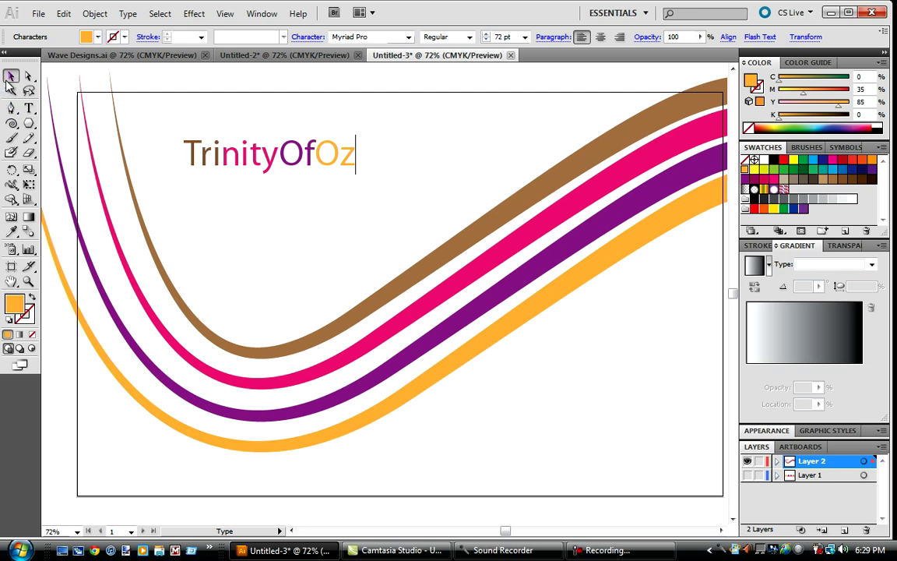
Step: Move TrinityOfOz down beside the brown ribbon and rotate it about 35° along the curve
{"action": "left_click", "coordinate": [305, 249]}
{"action": "left_click_drag", "start_coordinate": [300, 165], "coordinate": [288, 272]}
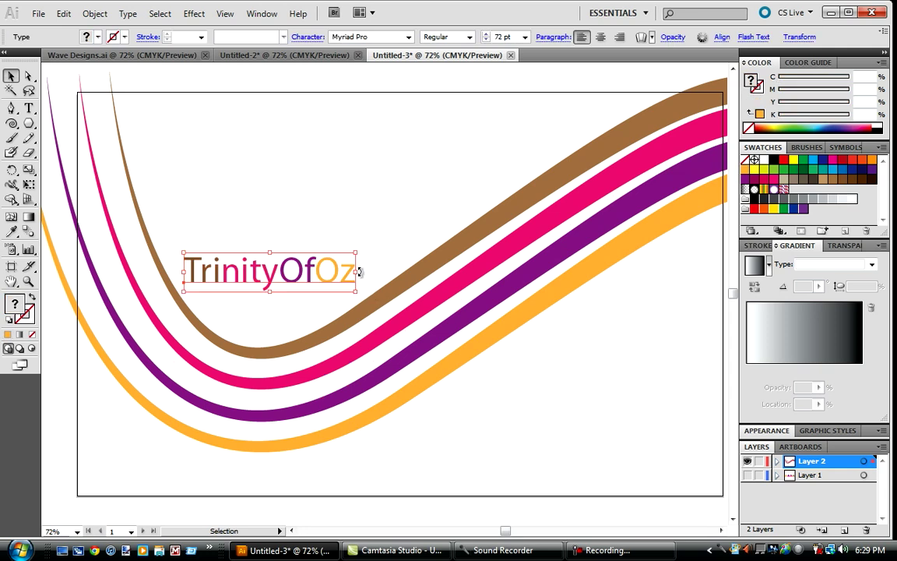
{"action": "left_click_drag", "start_coordinate": [359, 271], "coordinate": [410, 255]}
{"action": "left_click", "coordinate": [366, 238]}
{"action": "left_click", "coordinate": [498, 374]}
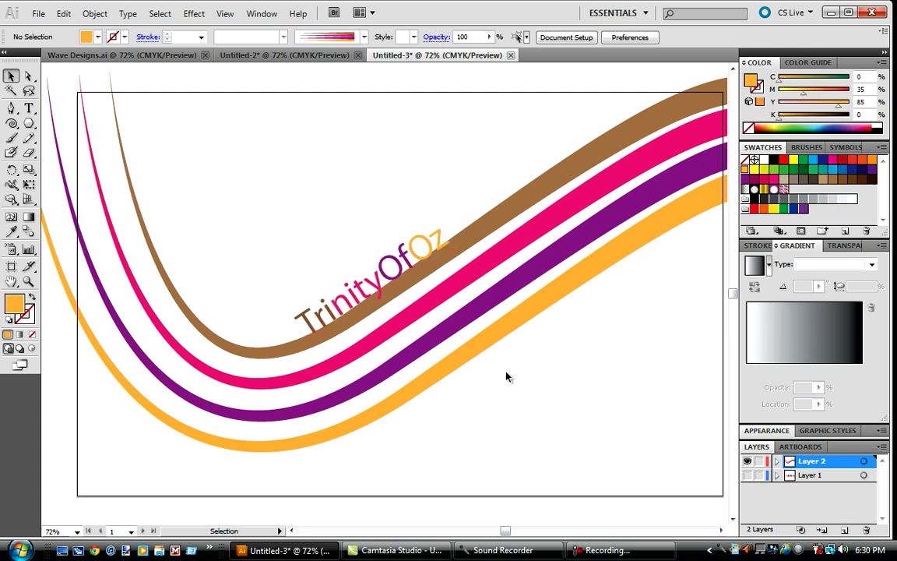
{"action": "left_click", "coordinate": [440, 243]}
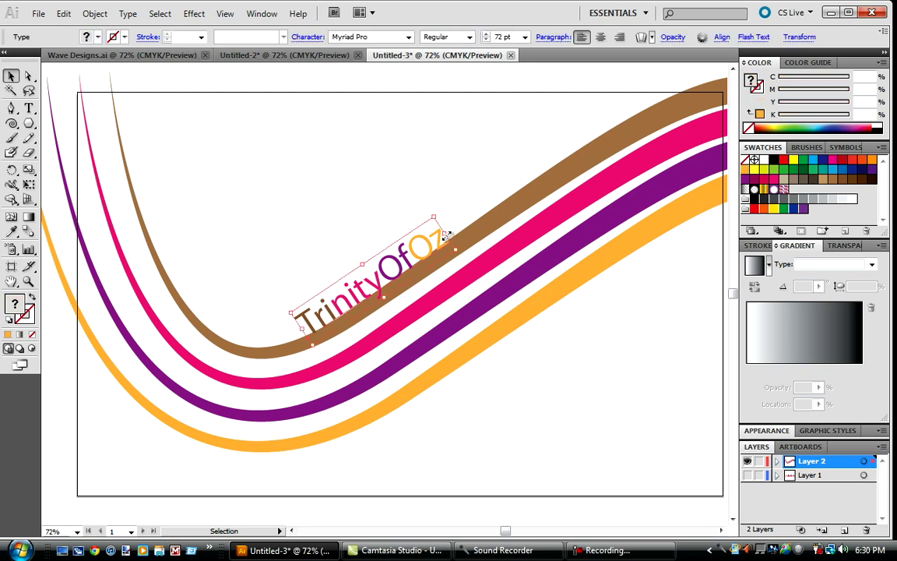
{"action": "left_click_drag", "start_coordinate": [446, 234], "coordinate": [446, 235]}
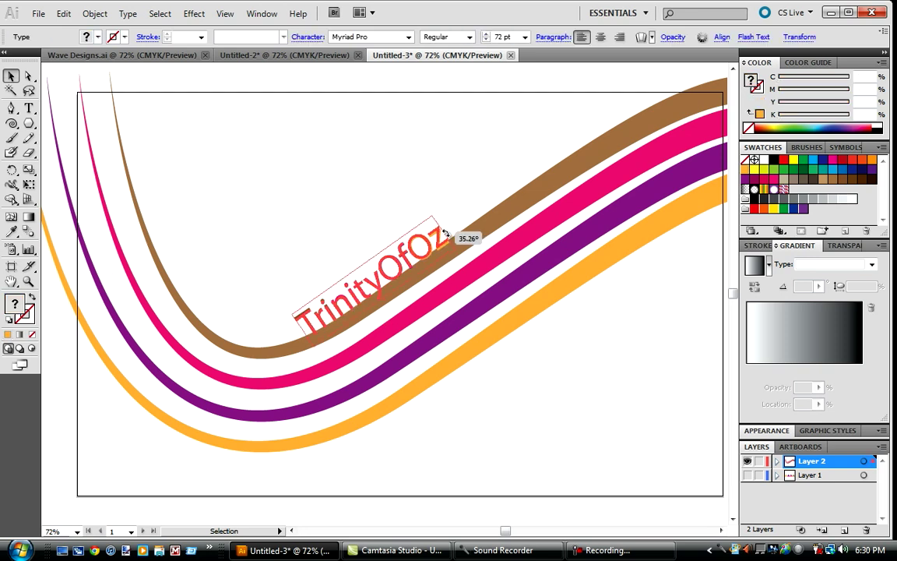
{"action": "left_click_drag", "start_coordinate": [445, 233], "coordinate": [446, 231]}
{"action": "left_click", "coordinate": [414, 195]}
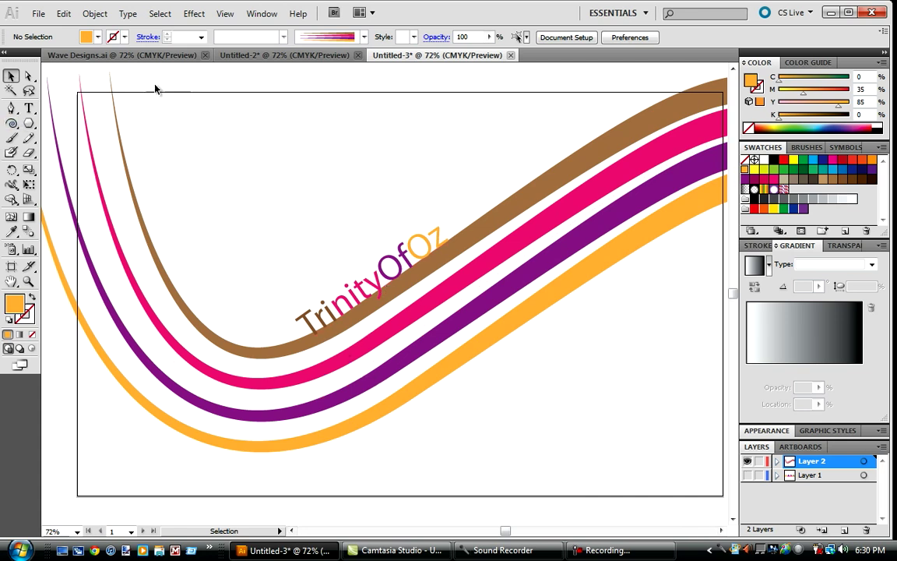
Step: Colour the y of TrinityOfOz pink
{"action": "left_click", "coordinate": [28, 107]}
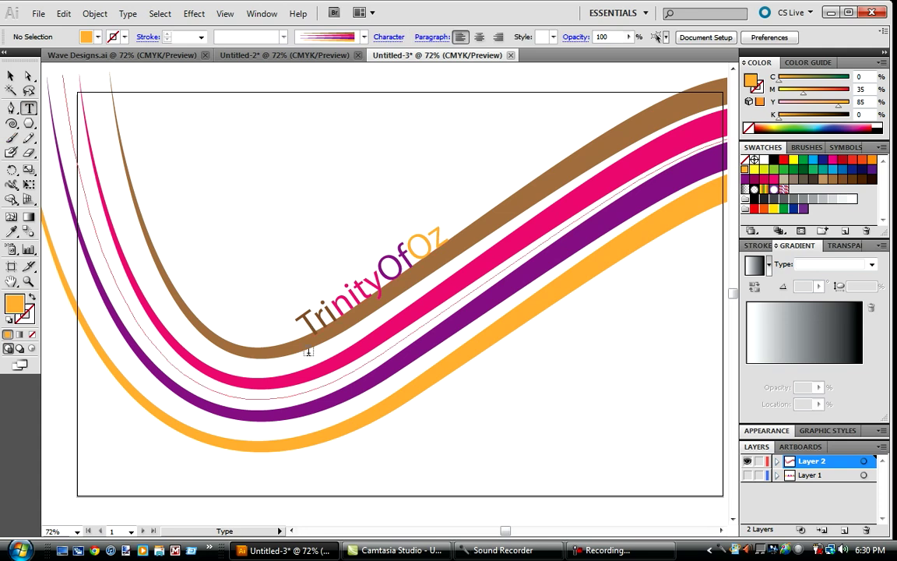
{"action": "left_click_drag", "start_coordinate": [309, 323], "coordinate": [304, 277]}
{"action": "left_click", "coordinate": [773, 179]}
{"action": "left_click_drag", "start_coordinate": [360, 265], "coordinate": [372, 276]}
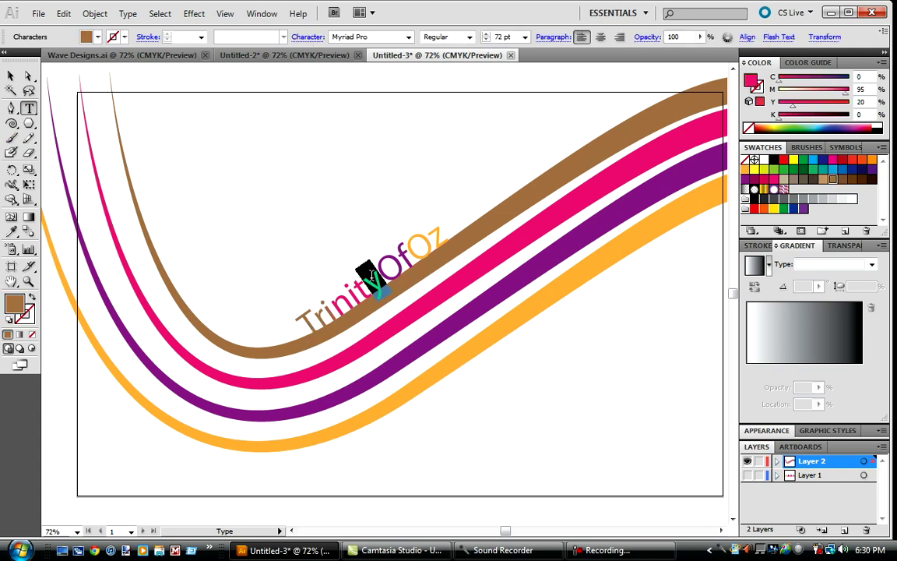
{"action": "key", "text": "Left"}
{"action": "key", "text": "Left"}
{"action": "key", "text": "Left"}
{"action": "key", "text": "Left"}
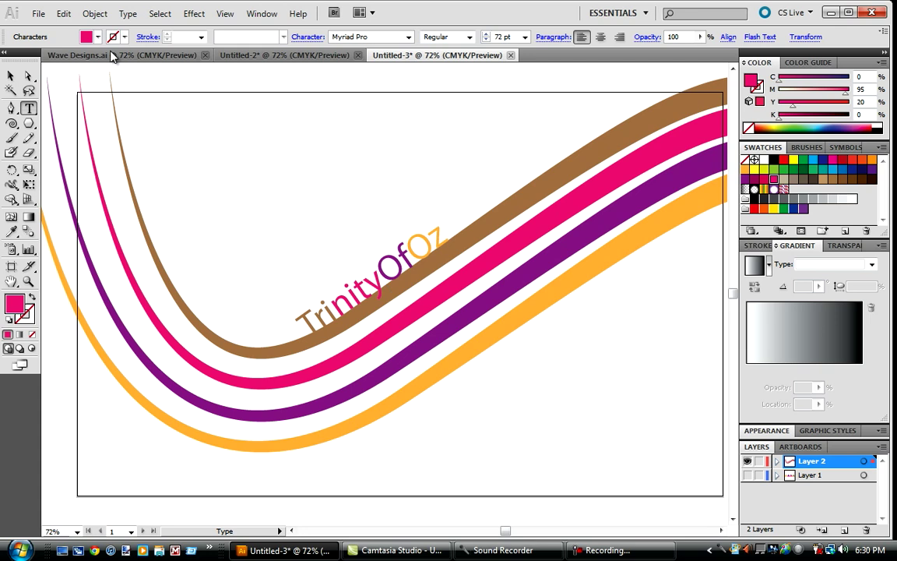
{"action": "left_click", "coordinate": [30, 109]}
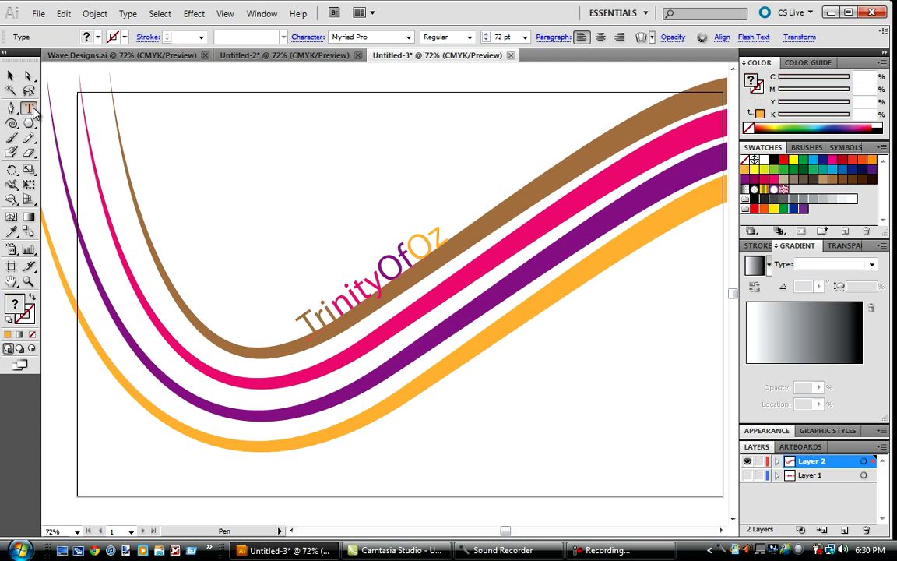
Step: Type a new title 'Cool Design' near the top of the artboard
{"action": "left_click", "coordinate": [310, 125]}
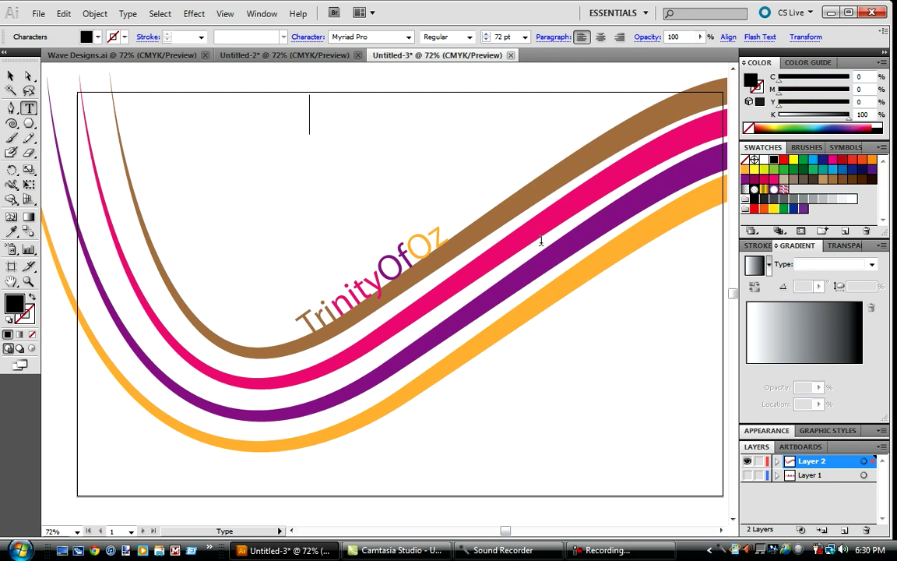
{"action": "type", "text": "COo"}
{"action": "key", "text": "BackSpace"}
{"action": "key", "text": "BackSpace"}
{"action": "type", "text": "o"}
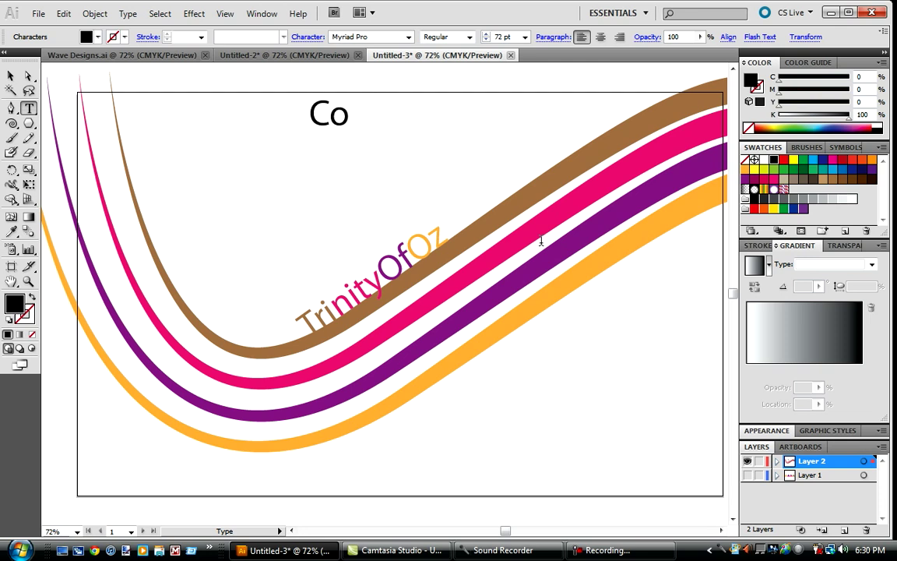
{"action": "type", "text": "ol Designs"}
{"action": "key", "text": "Delete"}
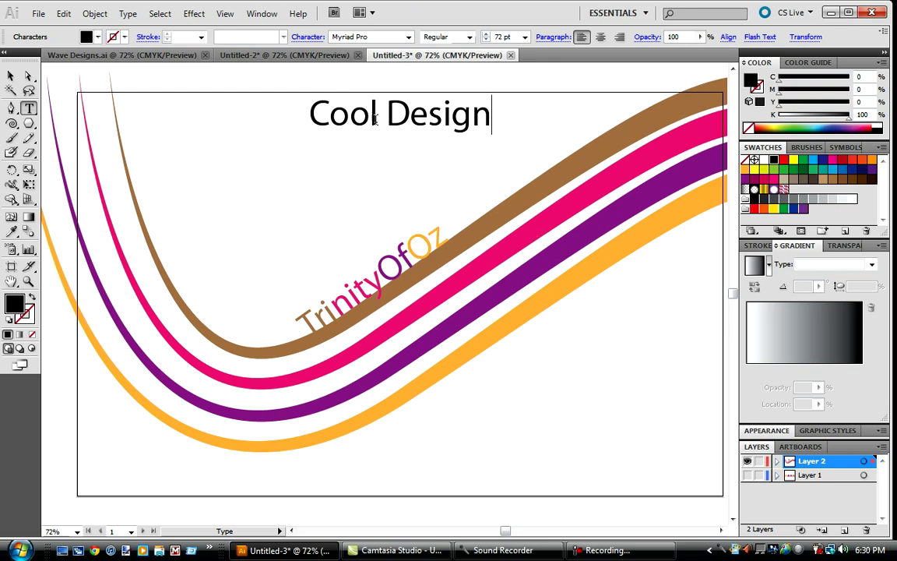
Step: Colour Cool brown, Des pink and ign purple, and delete the extra final s
{"action": "left_click_drag", "start_coordinate": [372, 117], "coordinate": [256, 116]}
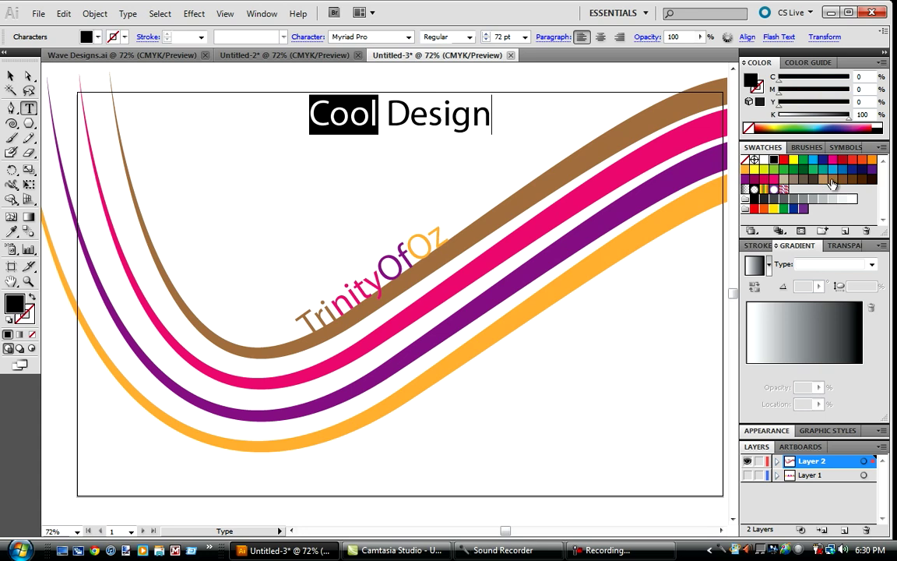
{"action": "left_click", "coordinate": [833, 182]}
{"action": "left_click_drag", "start_coordinate": [386, 117], "coordinate": [439, 125]}
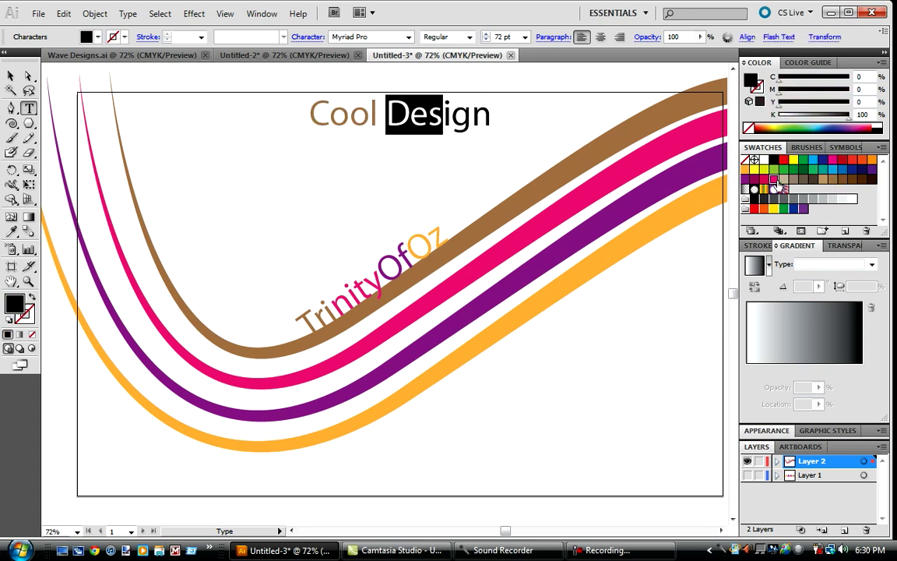
{"action": "left_click", "coordinate": [773, 178]}
{"action": "left_click_drag", "start_coordinate": [442, 117], "coordinate": [489, 117]}
{"action": "left_click", "coordinate": [746, 180]}
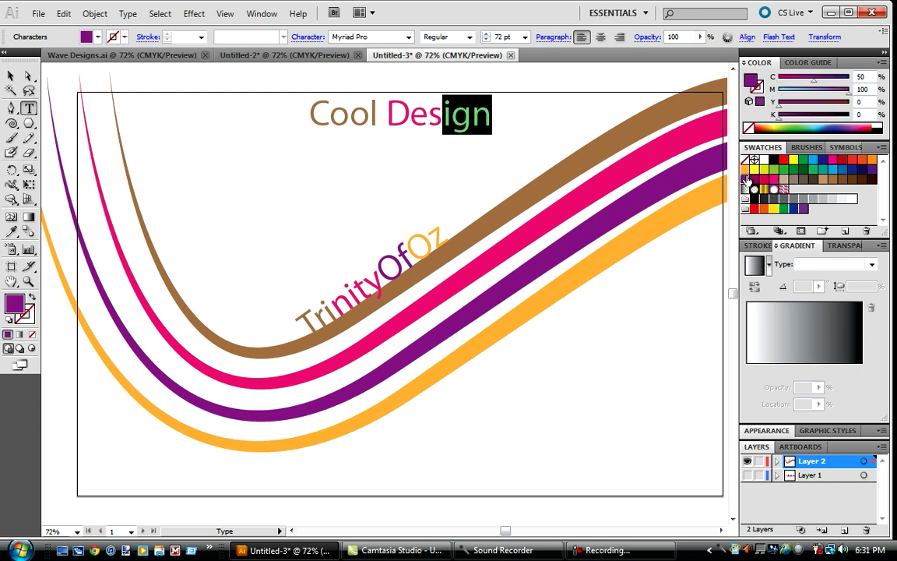
{"action": "left_click", "coordinate": [493, 116]}
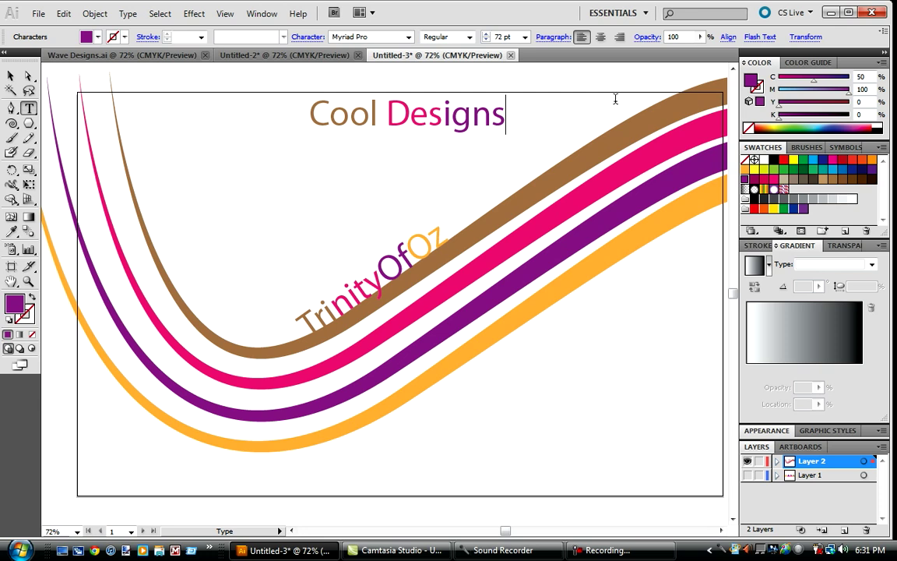
{"action": "key", "text": "BackSpace"}
Step: Move the Cool Design title down toward the ribbons and highlight its letters
{"action": "left_click", "coordinate": [386, 113]}
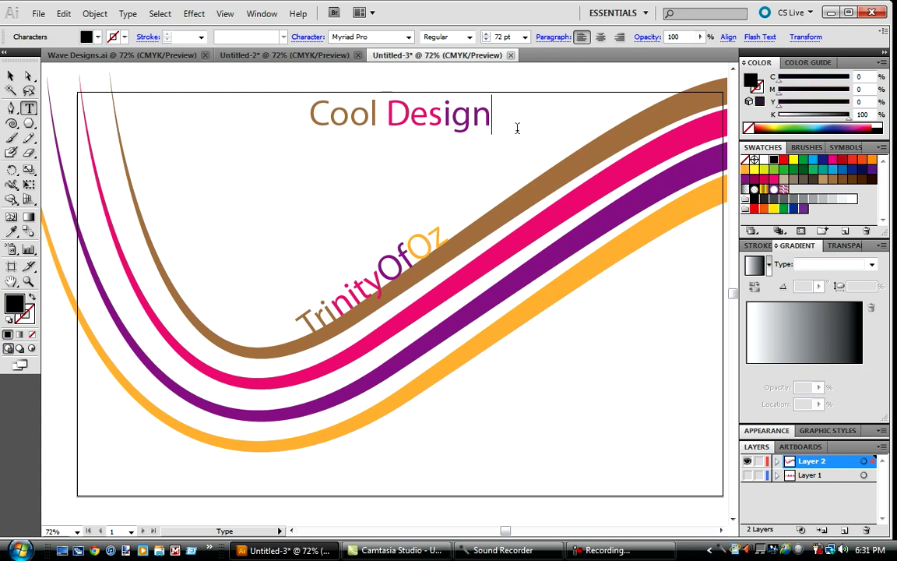
{"action": "left_click", "coordinate": [486, 131]}
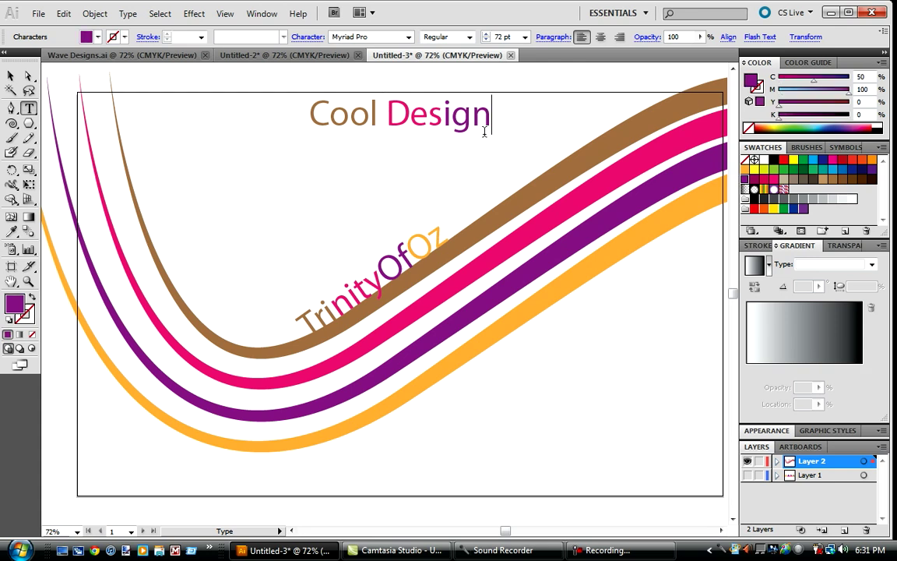
{"action": "left_click", "coordinate": [8, 76]}
{"action": "left_click_drag", "start_coordinate": [423, 113], "coordinate": [423, 180]}
{"action": "left_click", "coordinate": [372, 180]}
{"action": "left_click", "coordinate": [372, 179]}
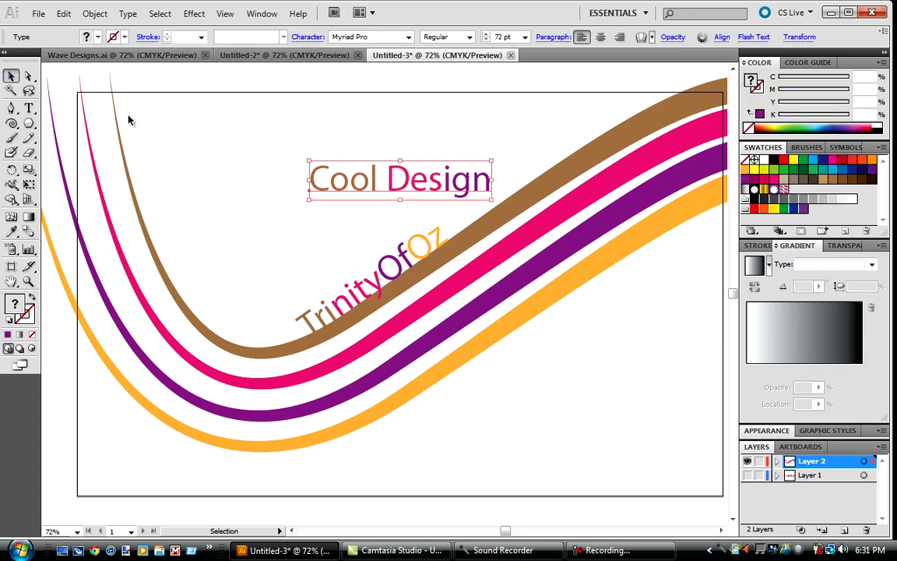
{"action": "left_click", "coordinate": [29, 108]}
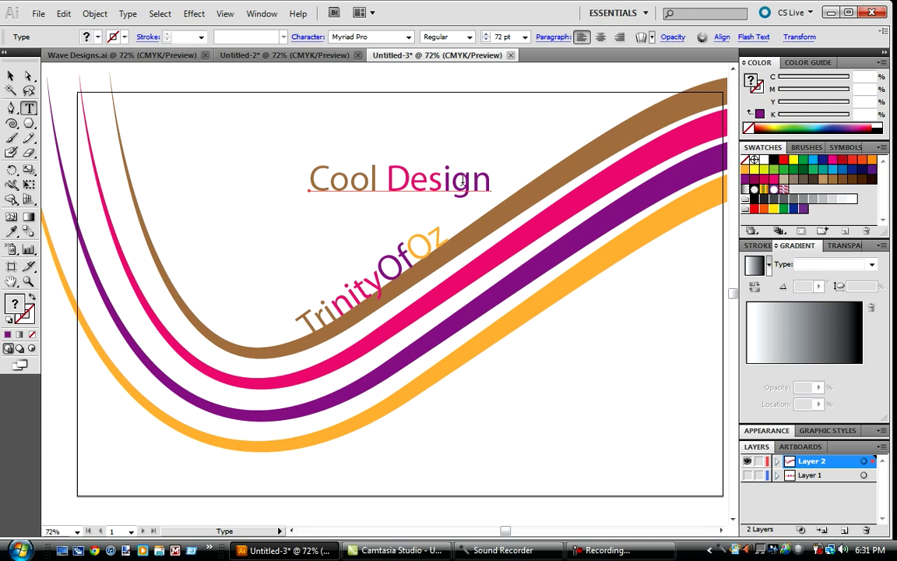
{"action": "left_click_drag", "start_coordinate": [489, 180], "coordinate": [311, 180]}
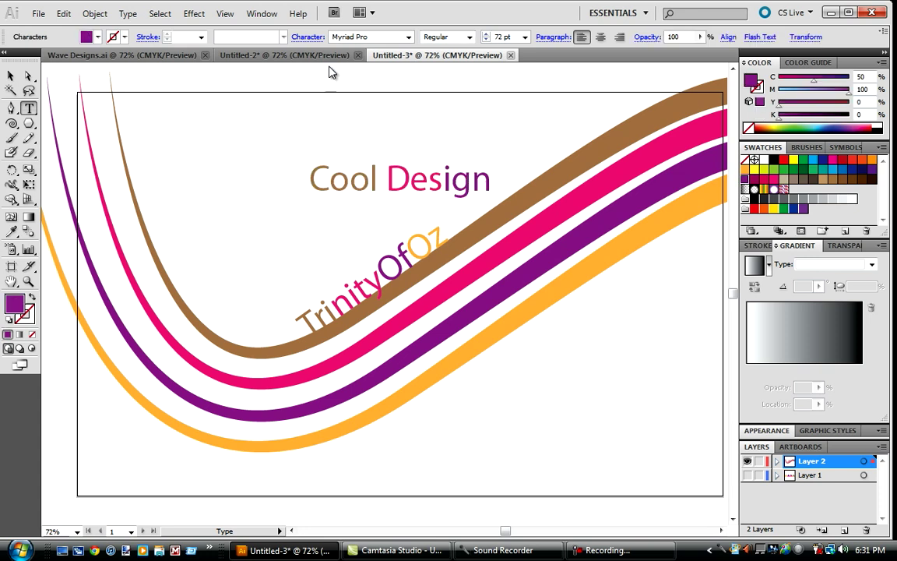
Step: Apply a 25% Arc warp to Cool Design and drag it down over the lowest ribbons
{"action": "left_click", "coordinate": [11, 76]}
{"action": "left_click", "coordinate": [203, 16]}
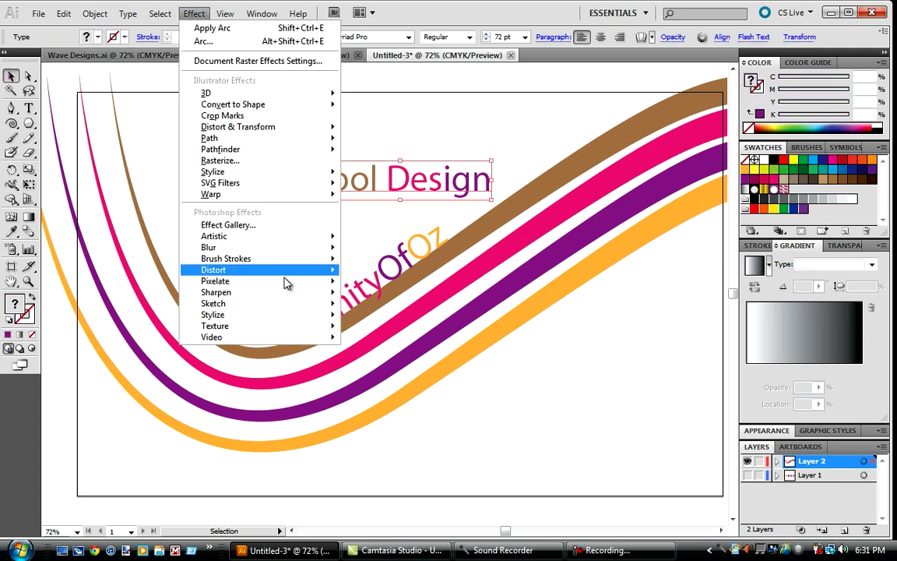
{"action": "mouse_move", "coordinate": [240, 149]}
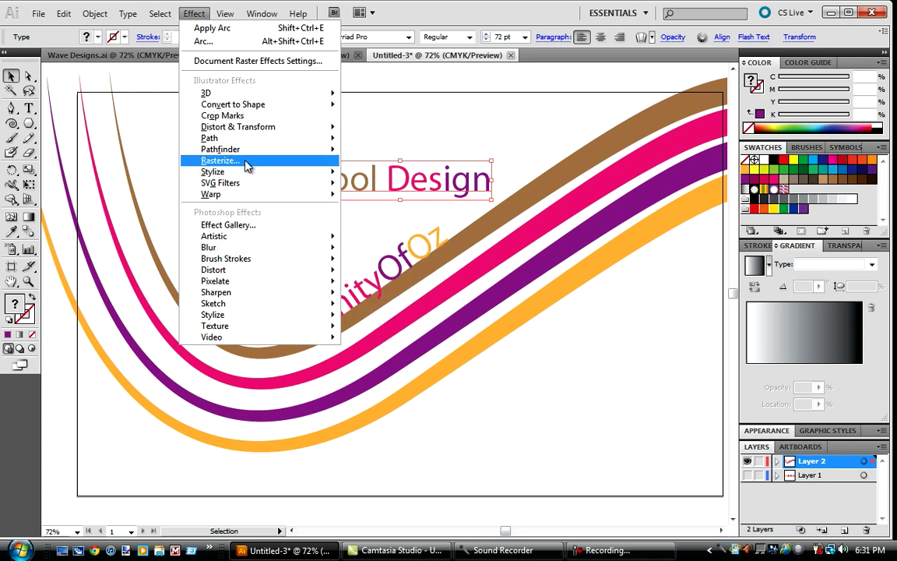
{"action": "mouse_move", "coordinate": [243, 179]}
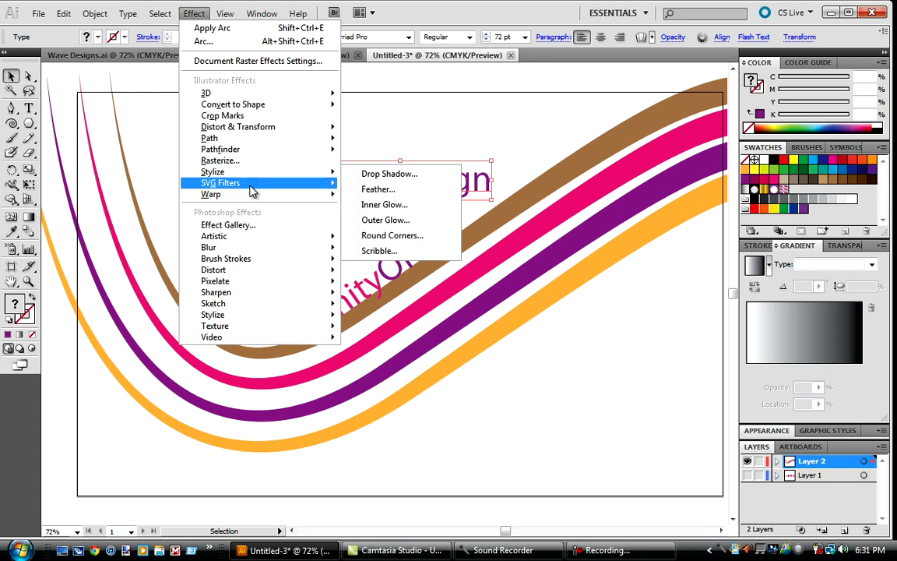
{"action": "mouse_move", "coordinate": [252, 197]}
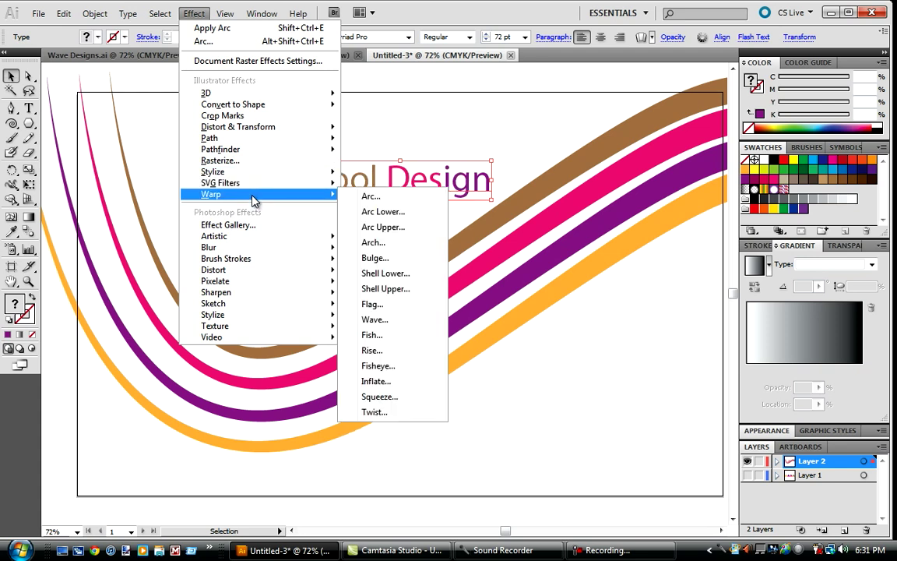
{"action": "left_click", "coordinate": [387, 199]}
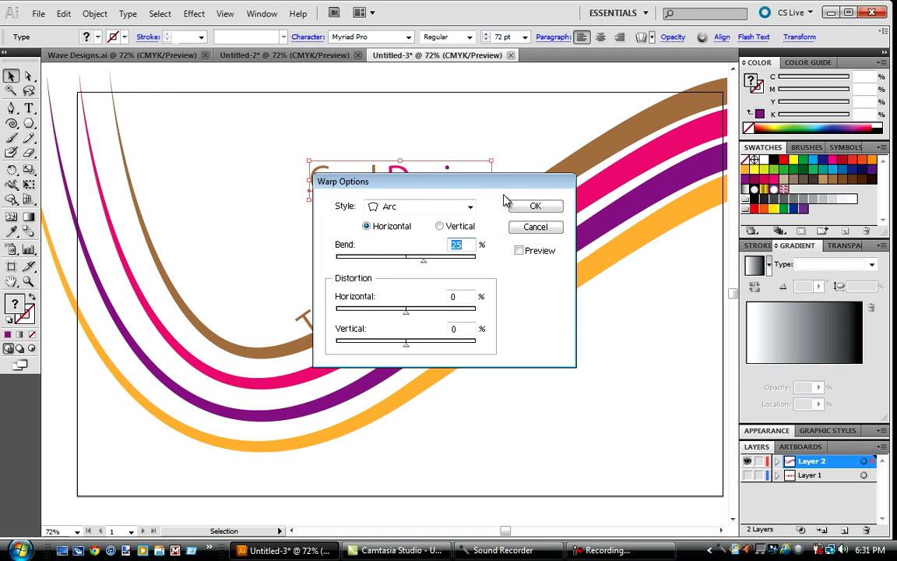
{"action": "left_click_drag", "start_coordinate": [503, 190], "coordinate": [731, 180]}
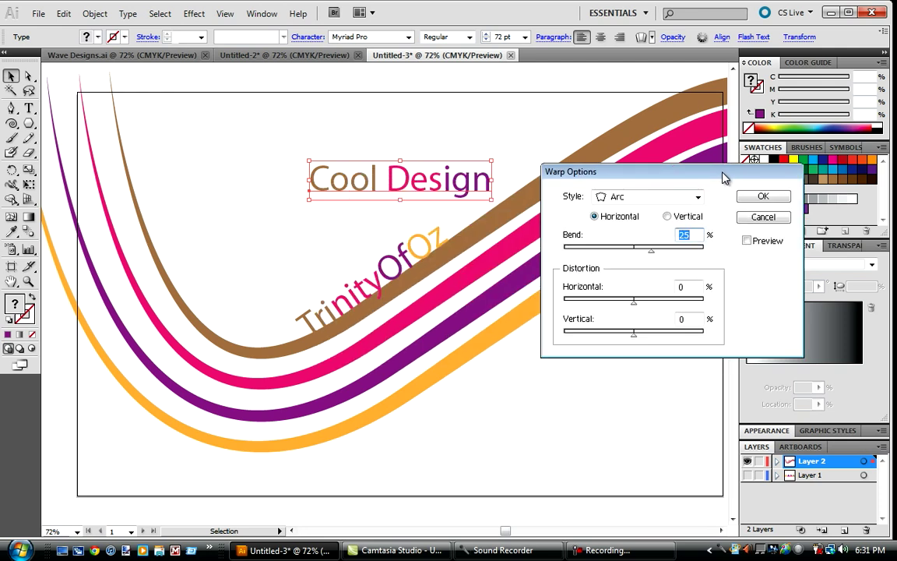
{"action": "left_click", "coordinate": [763, 198]}
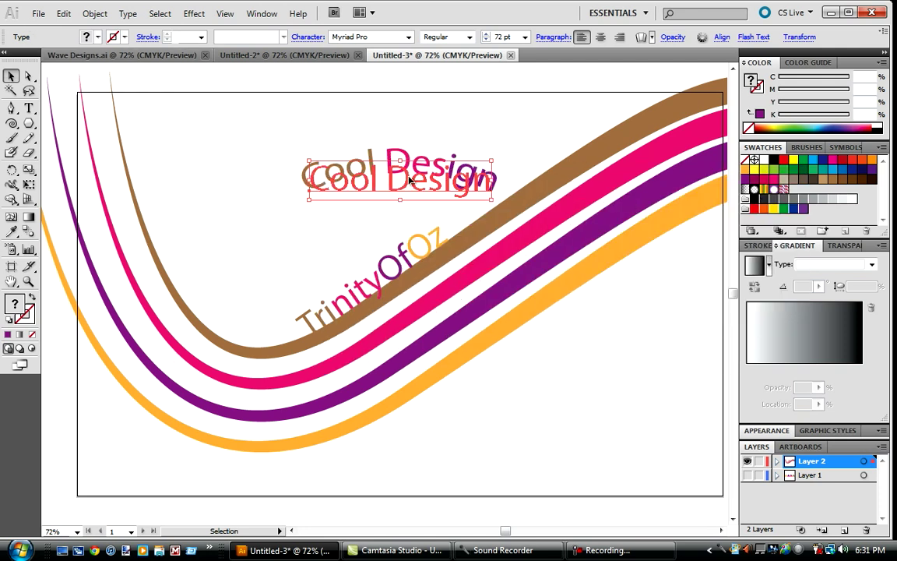
{"action": "left_click_drag", "start_coordinate": [409, 180], "coordinate": [434, 421]}
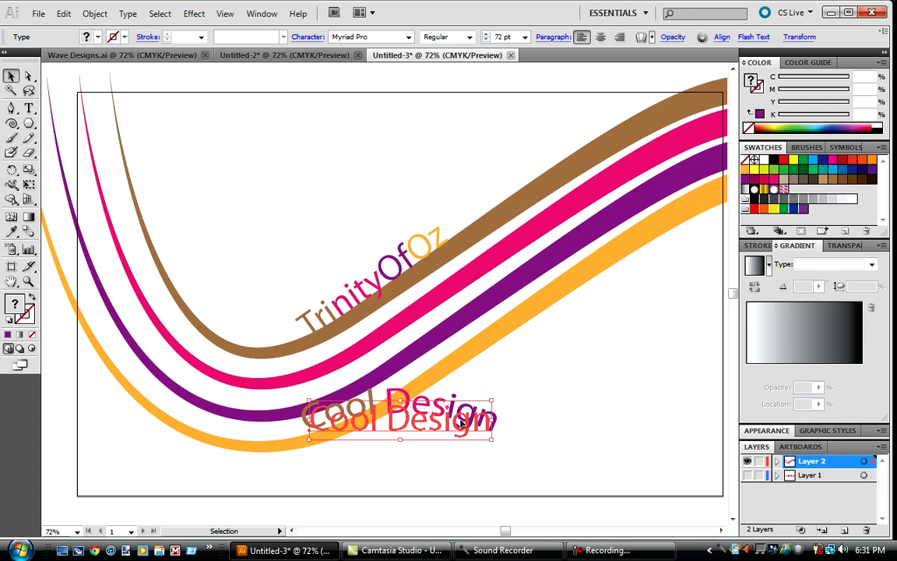
Step: Undo the move and the 25% Arc warp on Cool Design
{"action": "left_click", "coordinate": [63, 13]}
{"action": "left_click", "coordinate": [82, 26]}
{"action": "left_click", "coordinate": [63, 13]}
{"action": "left_click", "coordinate": [82, 26]}
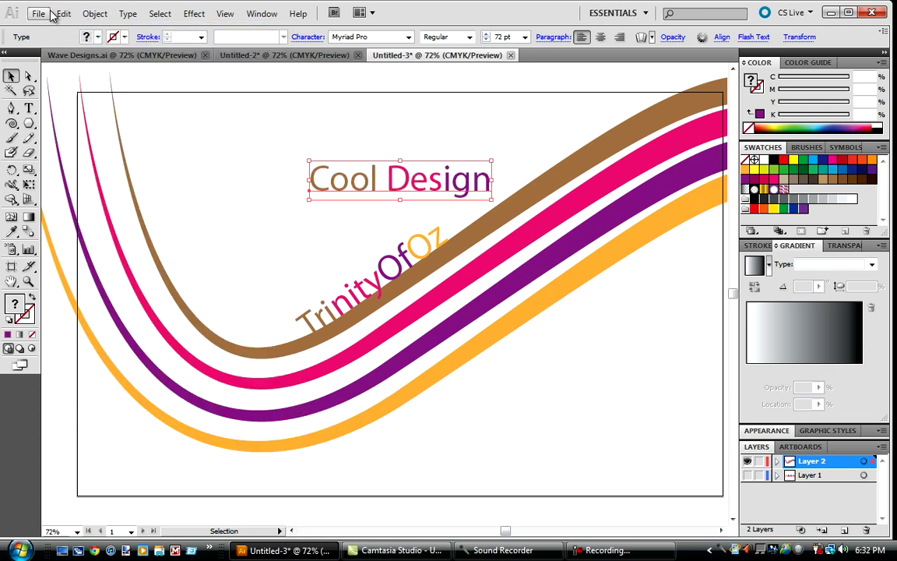
Step: Apply a -25% Arc warp, set Cool Design in the ribbons' dip, and shift TrinityOfOz up-right
{"action": "left_click", "coordinate": [194, 13]}
{"action": "mouse_move", "coordinate": [274, 200]}
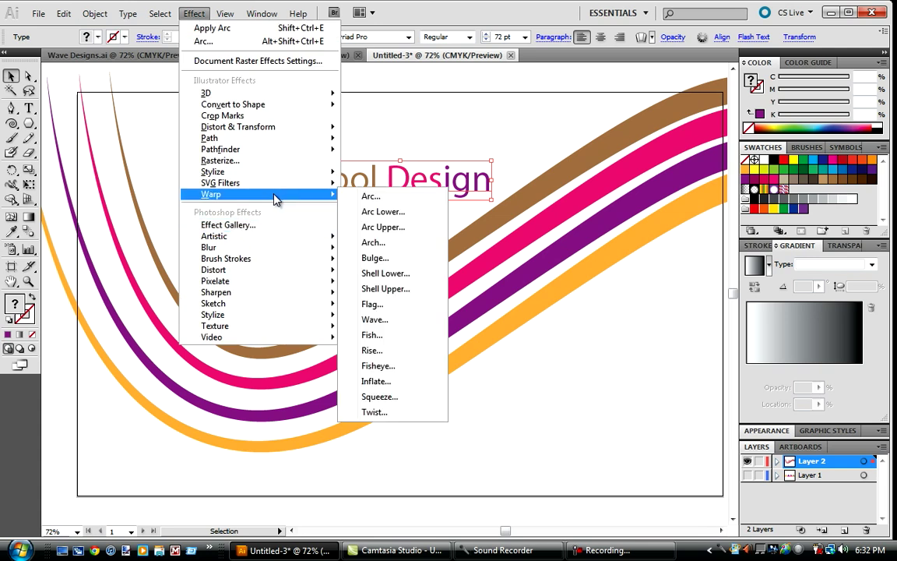
{"action": "left_click", "coordinate": [362, 195]}
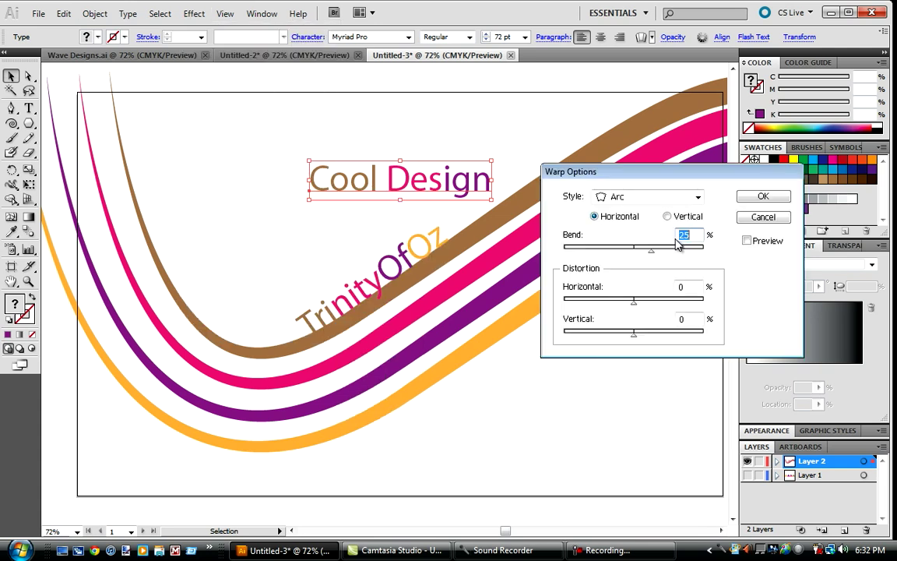
{"action": "left_click", "coordinate": [743, 195]}
{"action": "left_click_drag", "start_coordinate": [415, 195], "coordinate": [278, 294]}
{"action": "left_click_drag", "start_coordinate": [399, 270], "coordinate": [467, 217]}
Step: Select Cool Design and cancel an attempted second Arc warp
{"action": "left_click", "coordinate": [575, 402]}
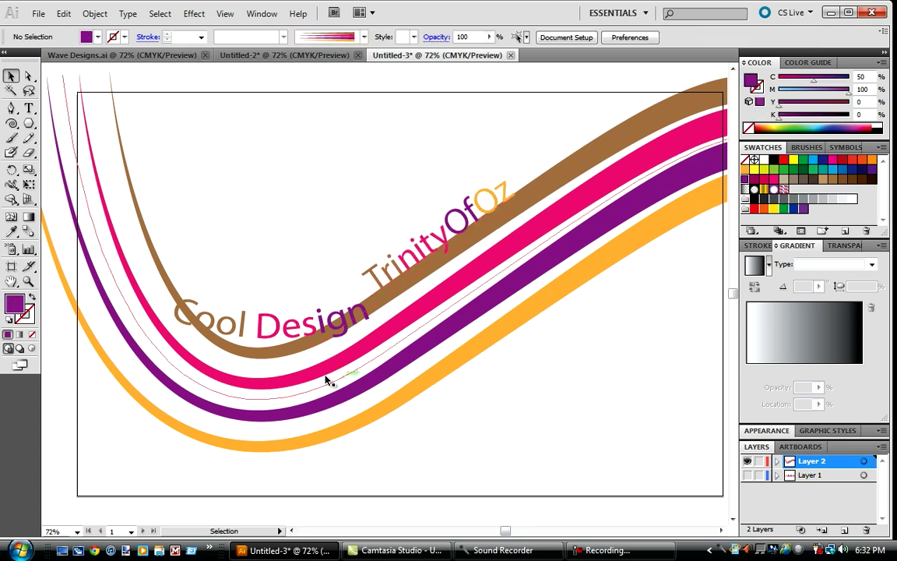
{"action": "mouse_move", "coordinate": [269, 325]}
{"action": "left_mouse_down"}
{"action": "mouse_move", "coordinate": [264, 315]}
{"action": "mouse_move", "coordinate": [269, 325]}
{"action": "left_mouse_up"}
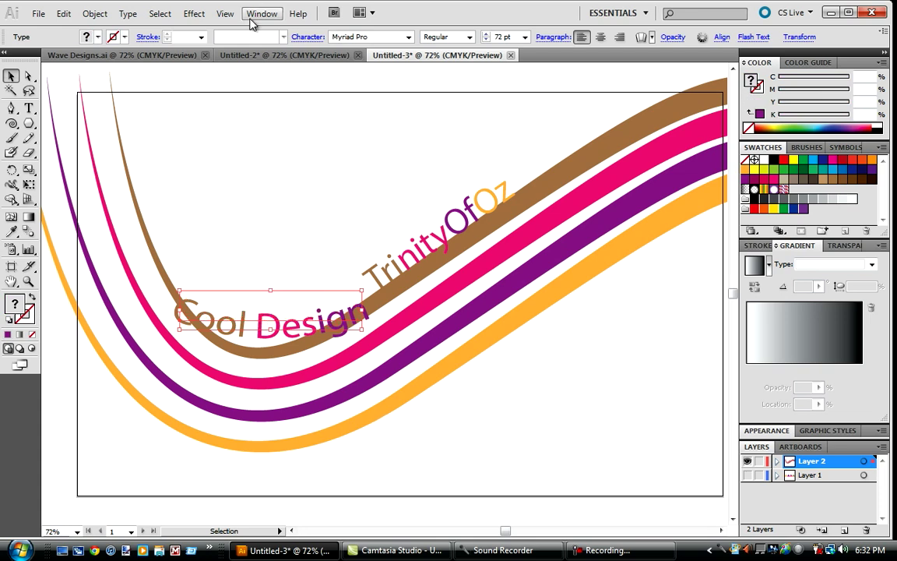
{"action": "left_click", "coordinate": [194, 14]}
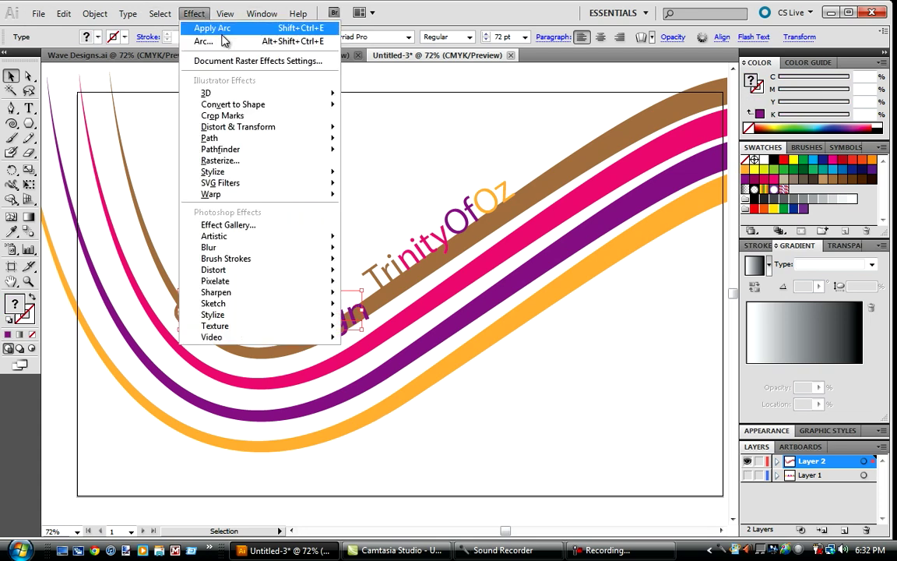
{"action": "left_click", "coordinate": [224, 40]}
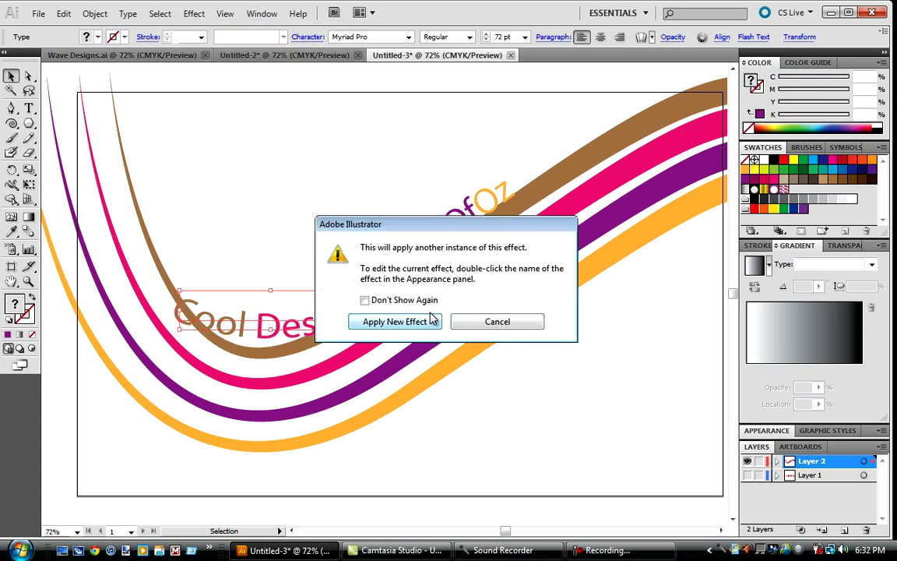
{"action": "left_click", "coordinate": [499, 327]}
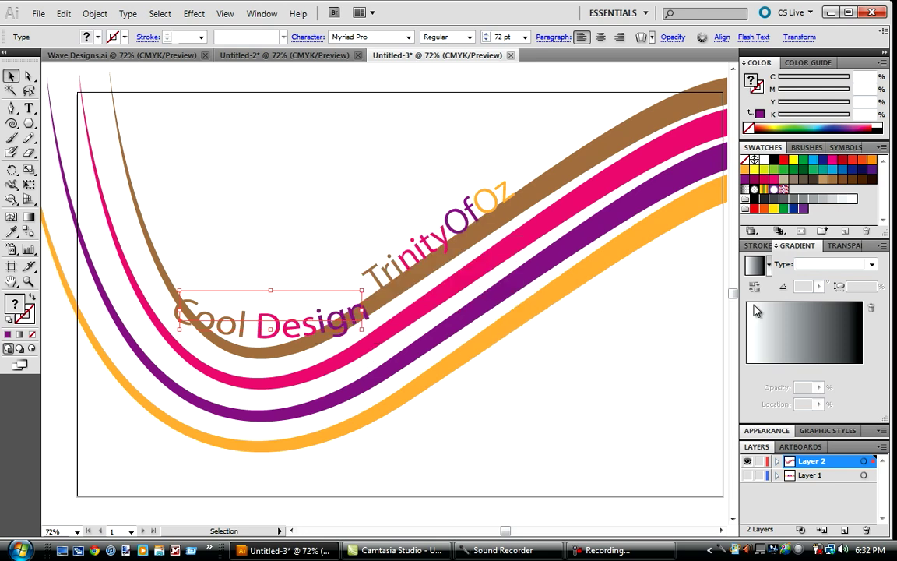
Step: Expand Layer 2 to list Cool Design, TrinityOfOz and Path, then show the Stroke panel
{"action": "left_click", "coordinate": [776, 461]}
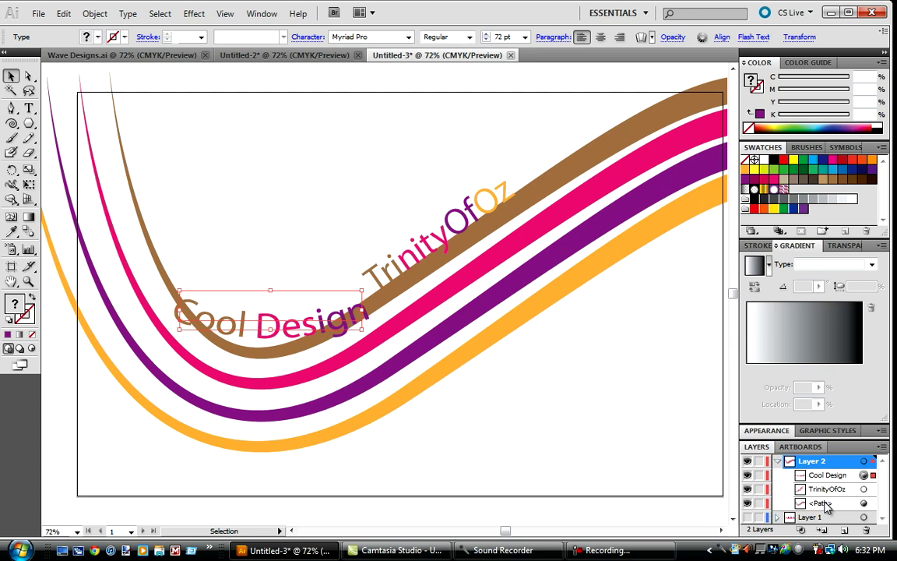
{"action": "double_click", "coordinate": [821, 503]}
{"action": "left_click", "coordinate": [567, 287]}
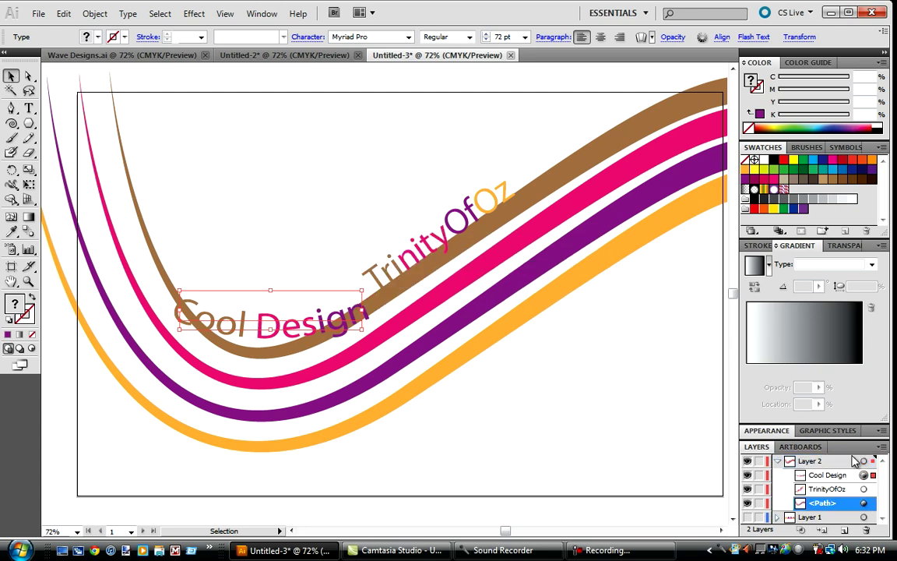
{"action": "double_click", "coordinate": [826, 475]}
{"action": "left_click", "coordinate": [549, 288]}
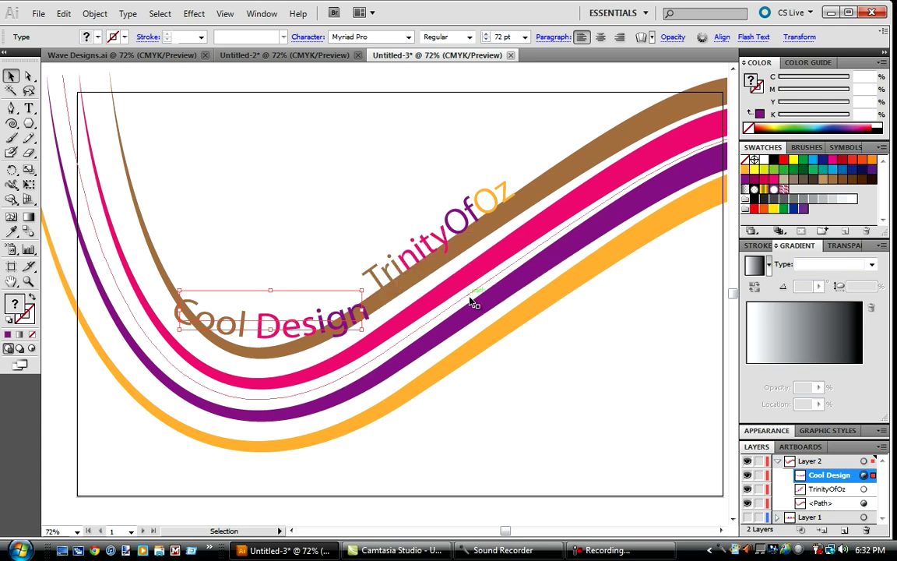
{"action": "left_click", "coordinate": [760, 245]}
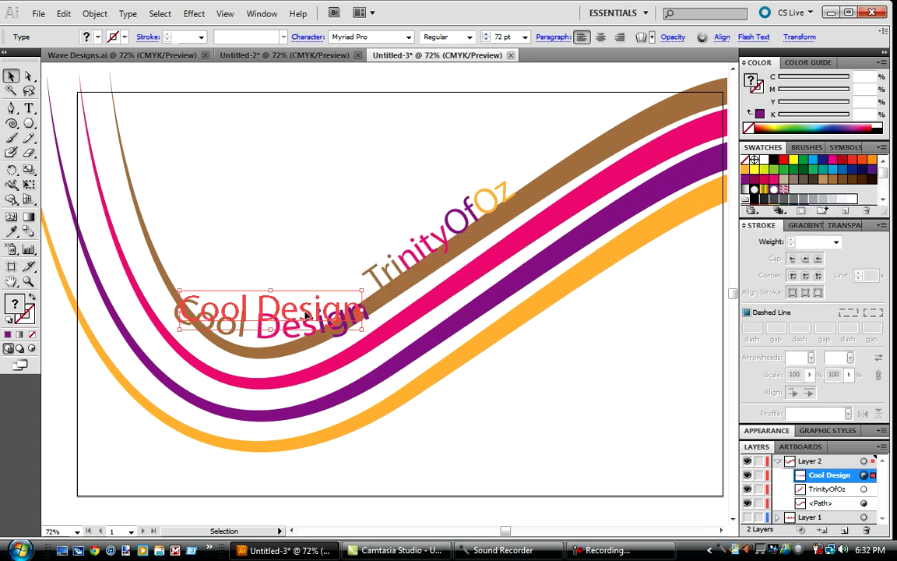
Step: Add a new Arc warp instance to Cool Design and drag it down onto the orange ribbon
{"action": "left_click", "coordinate": [193, 13]}
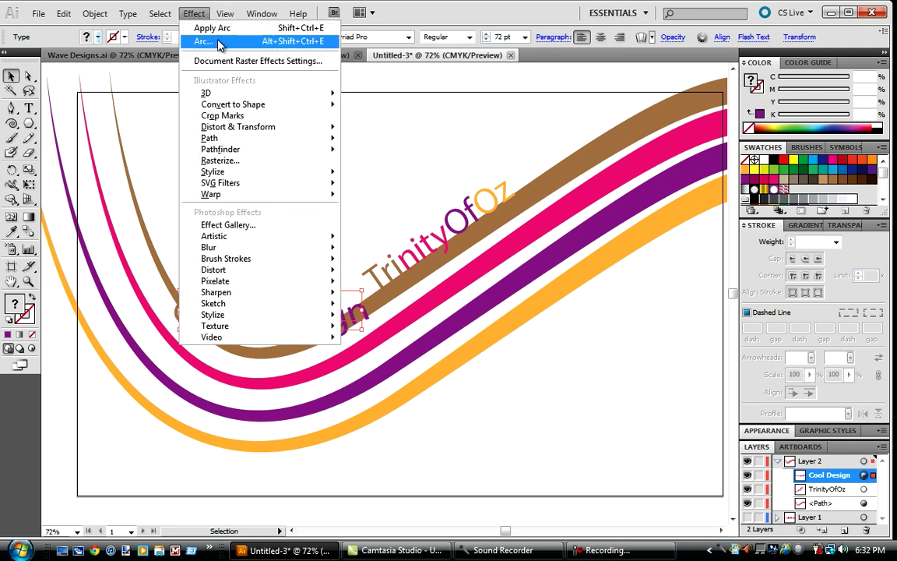
{"action": "left_click", "coordinate": [219, 43]}
{"action": "left_click", "coordinate": [411, 322]}
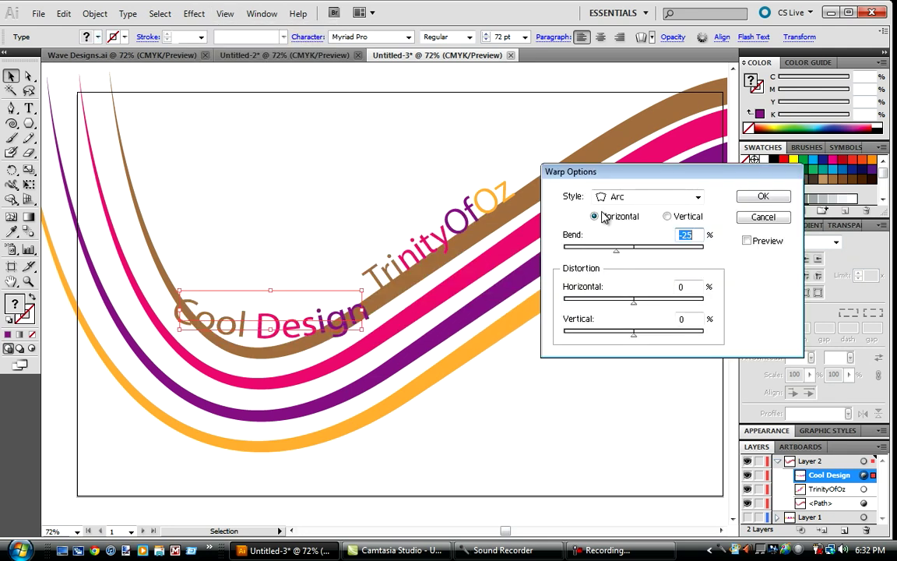
{"action": "left_click", "coordinate": [762, 196]}
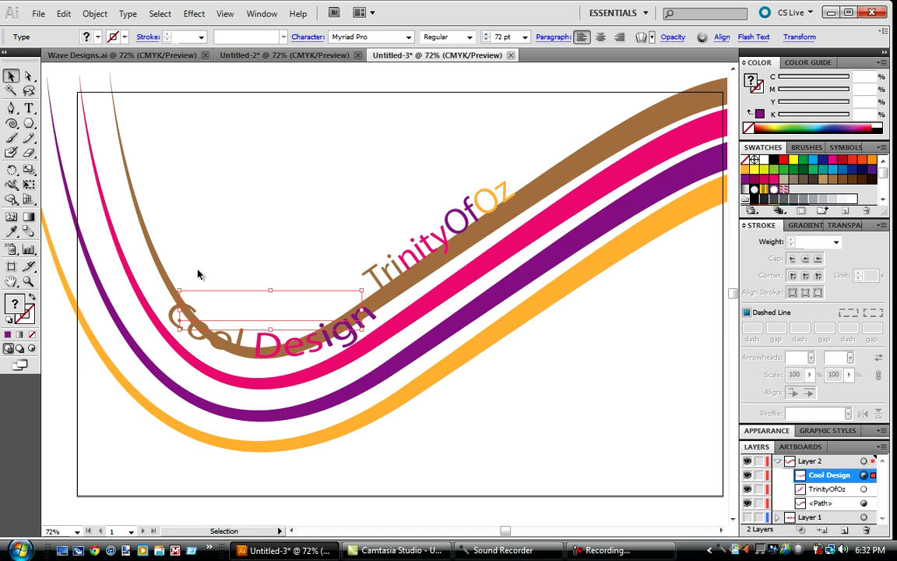
{"action": "left_click_drag", "start_coordinate": [288, 344], "coordinate": [290, 315]}
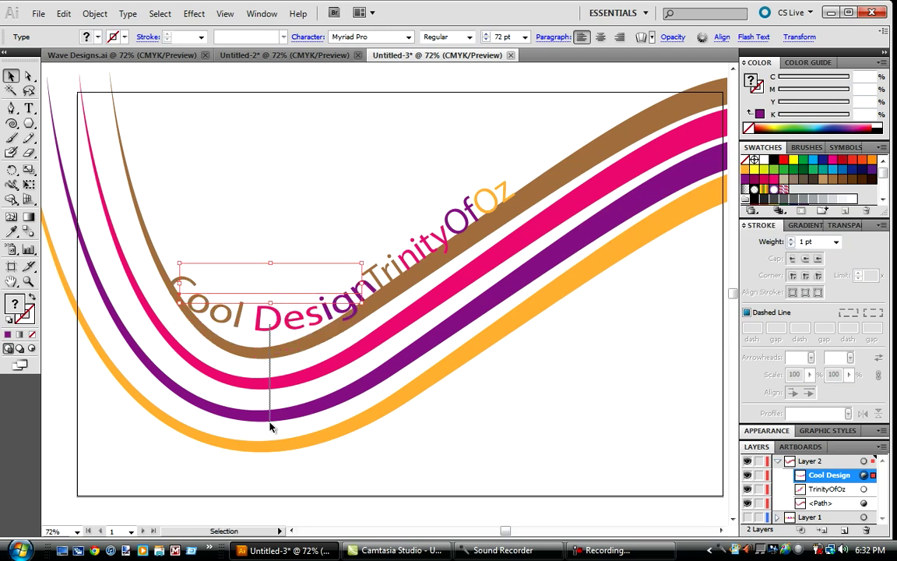
{"action": "left_click_drag", "start_coordinate": [271, 298], "coordinate": [294, 431]}
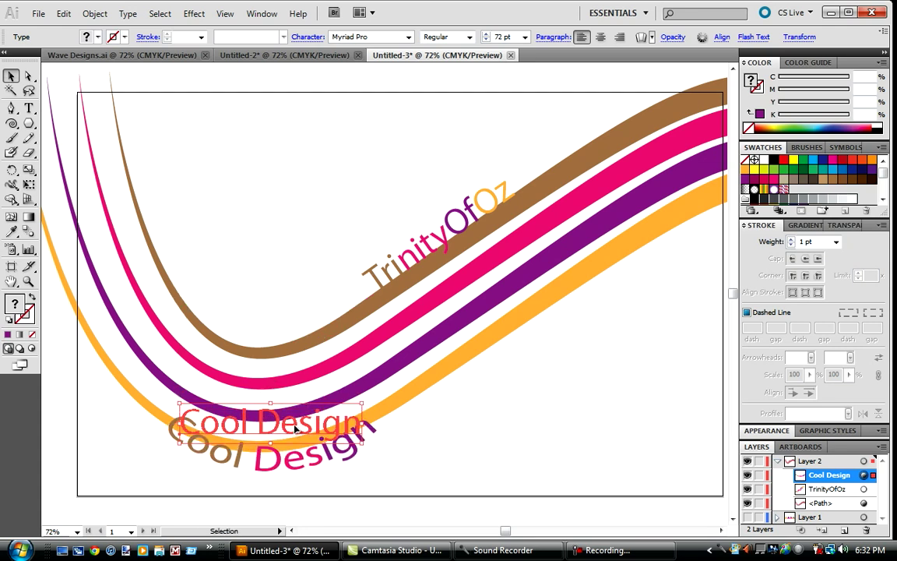
Step: Set the Arc warp bend to 0 and nudge Cool Design slightly lower
{"action": "left_click", "coordinate": [194, 13]}
{"action": "left_click", "coordinate": [226, 42]}
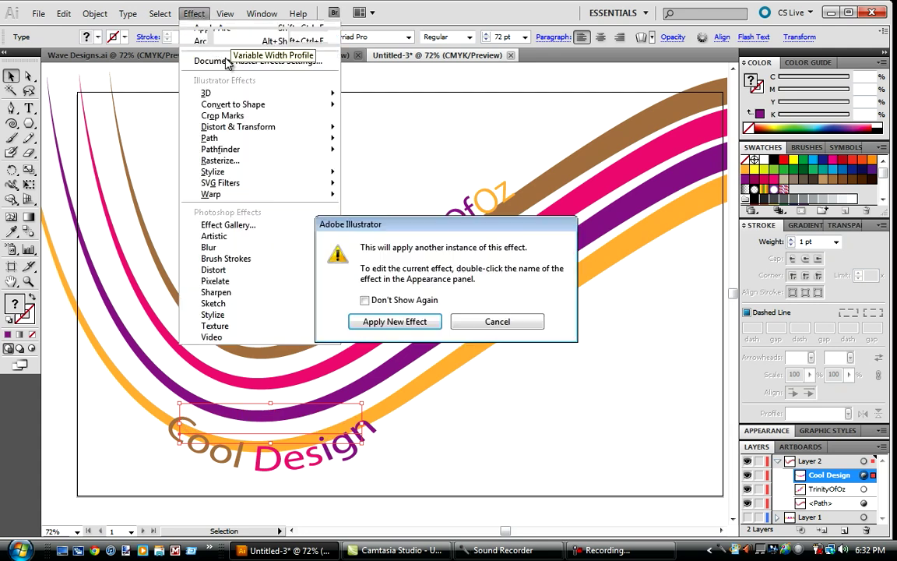
{"action": "left_click", "coordinate": [354, 293]}
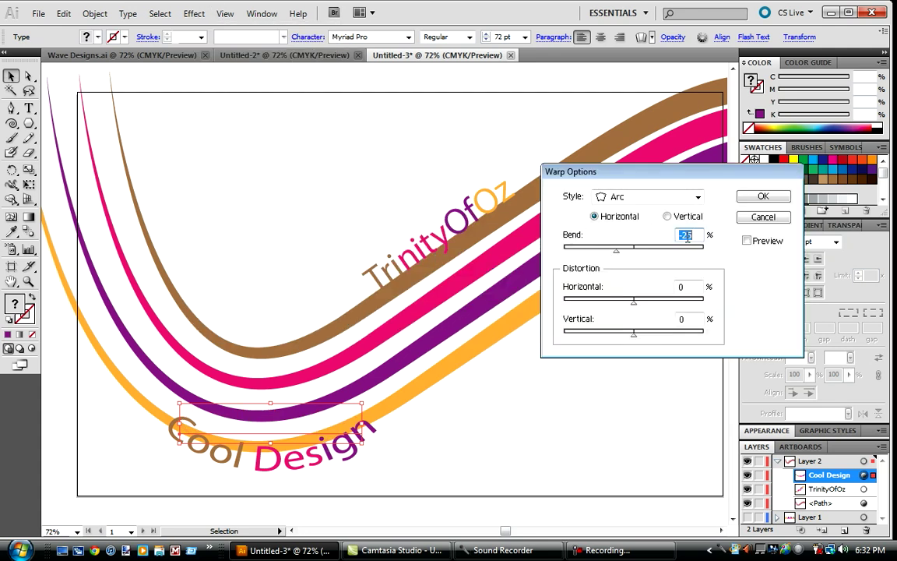
{"action": "type", "text": "0"}
{"action": "key", "text": "Return"}
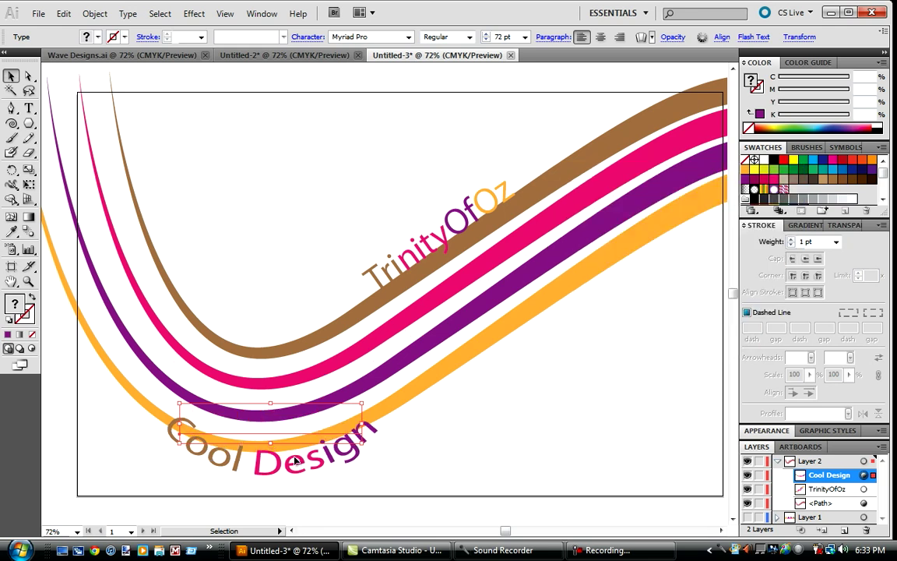
{"action": "mouse_move", "coordinate": [294, 421]}
{"action": "left_mouse_down"}
{"action": "mouse_move", "coordinate": [294, 437]}
{"action": "mouse_move", "coordinate": [294, 427]}
{"action": "left_mouse_up"}
{"action": "left_click", "coordinate": [486, 422]}
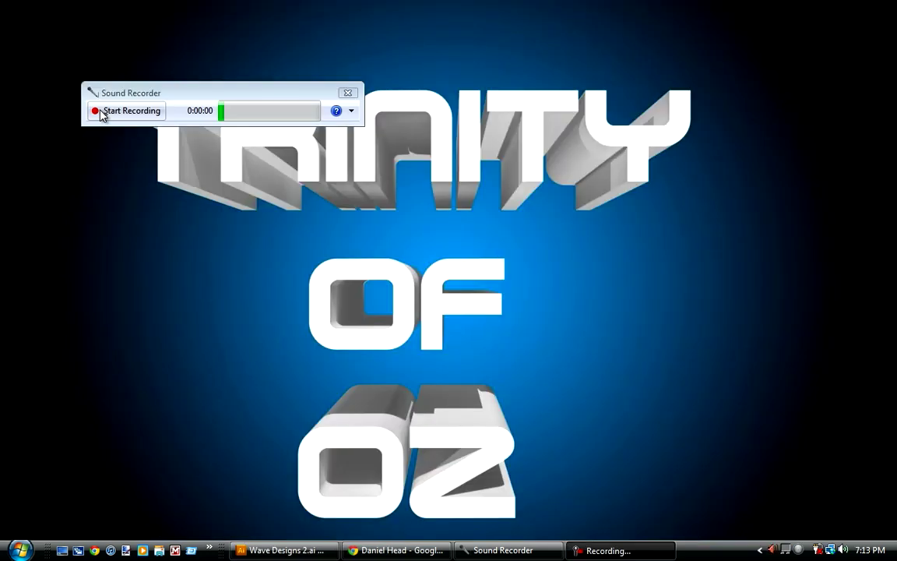
Step: Start a Sound Recorder recording and restore the Wave Designs 2.ai window
{"action": "left_click", "coordinate": [102, 113]}
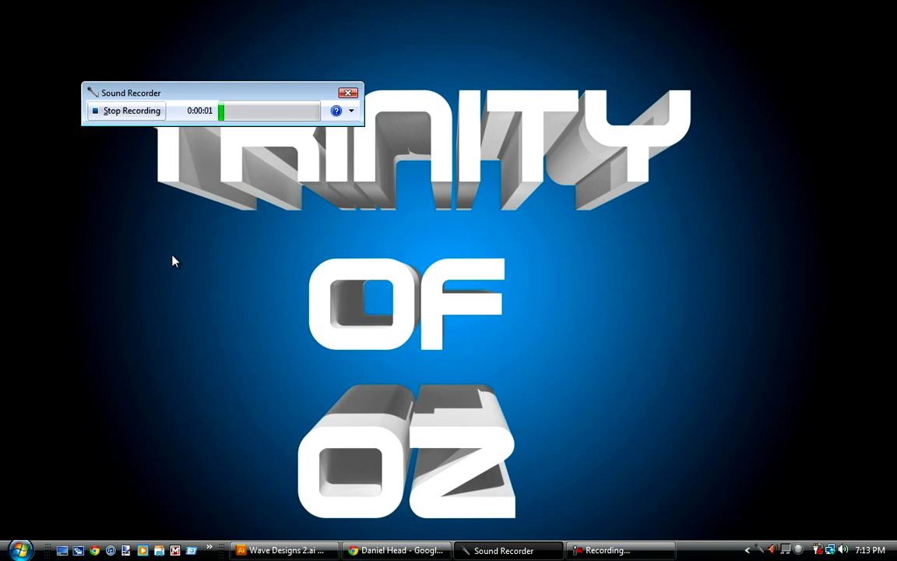
{"action": "left_click", "coordinate": [315, 550]}
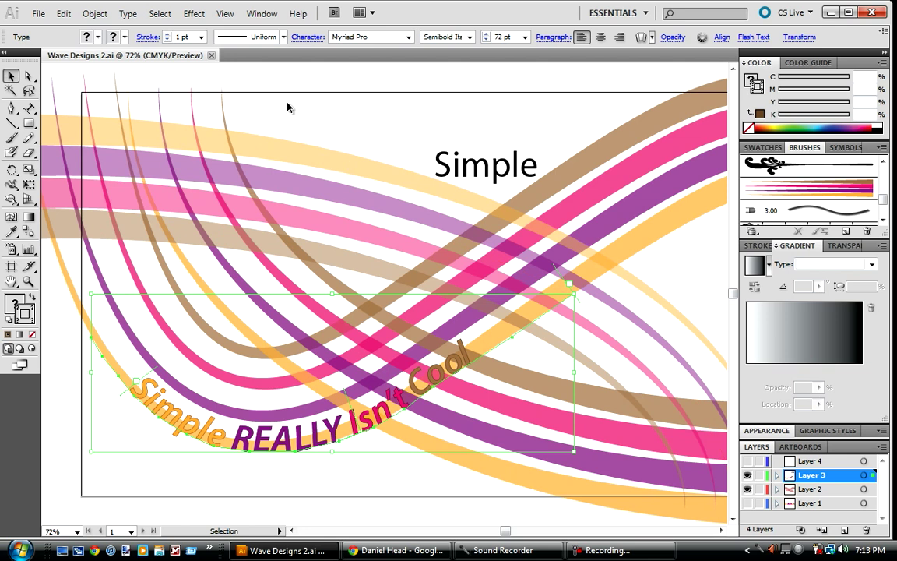
Step: Make Layer 3 active and hide it, removing the Simple title and curved slogan
{"action": "left_click", "coordinate": [304, 109]}
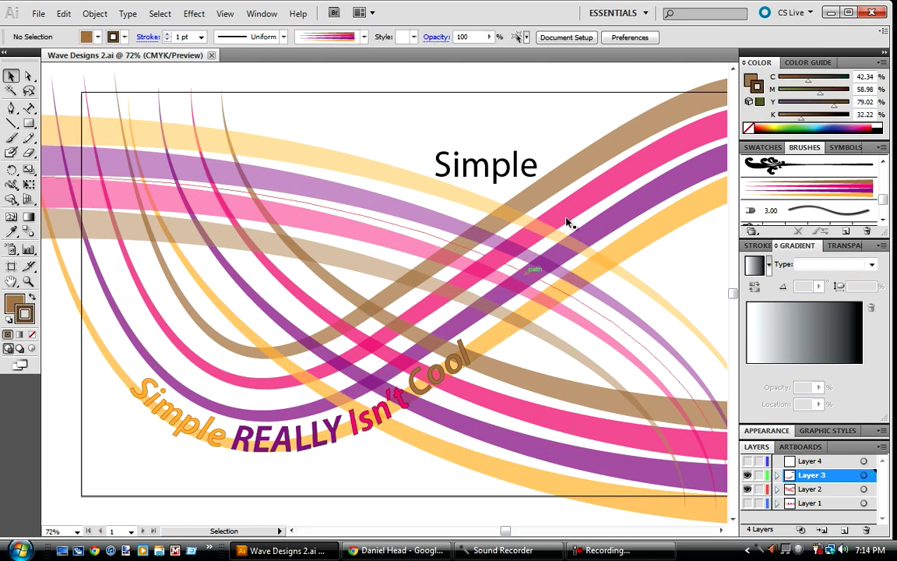
{"action": "left_click", "coordinate": [667, 184]}
{"action": "left_click", "coordinate": [377, 102]}
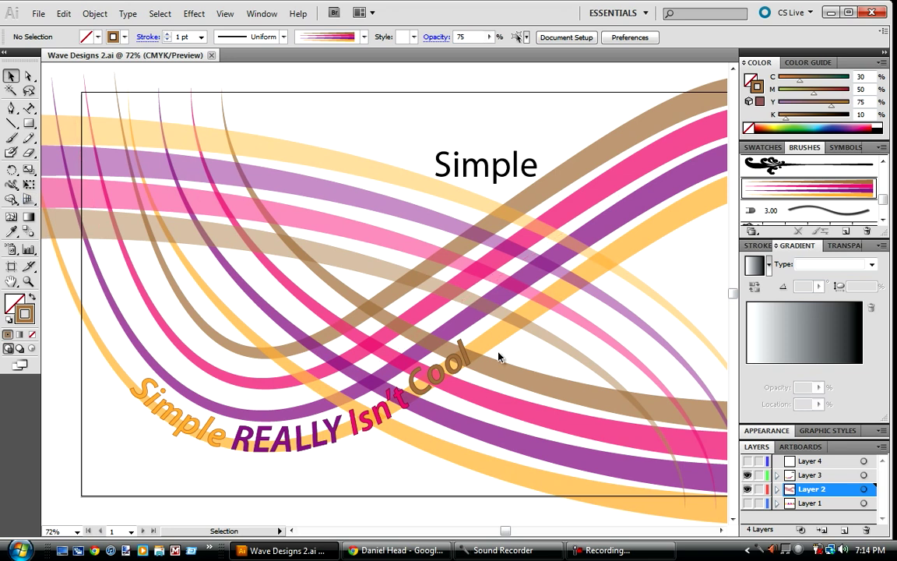
{"action": "left_click", "coordinate": [814, 477]}
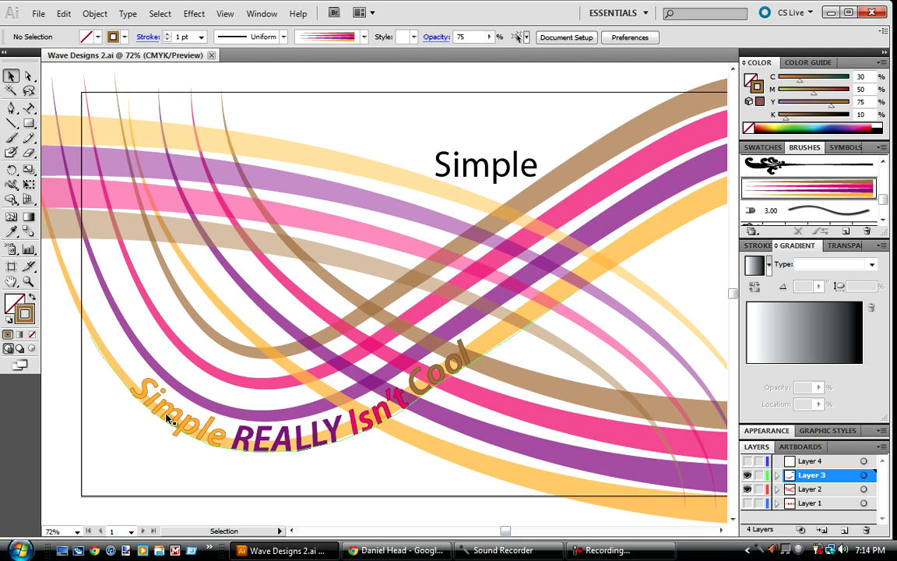
{"action": "left_click", "coordinate": [30, 109]}
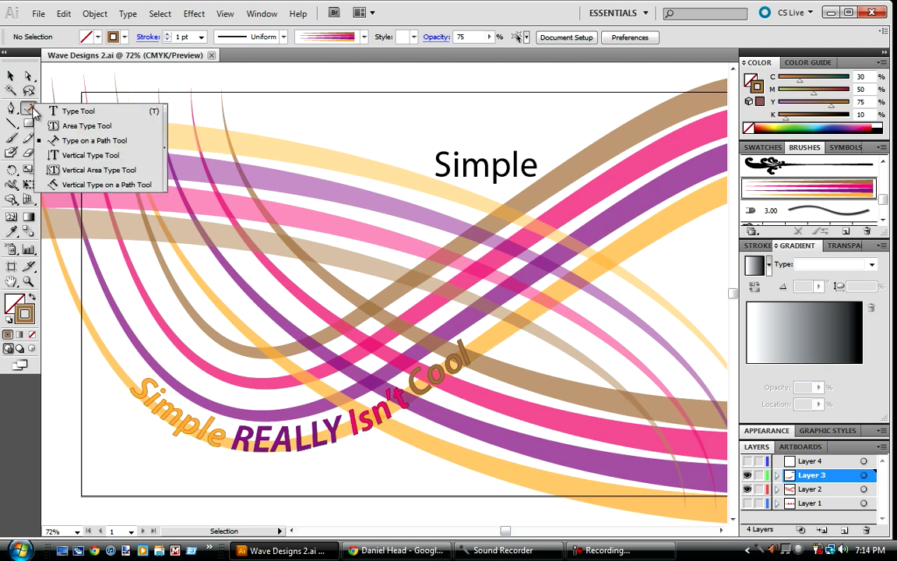
{"action": "left_click", "coordinate": [11, 76]}
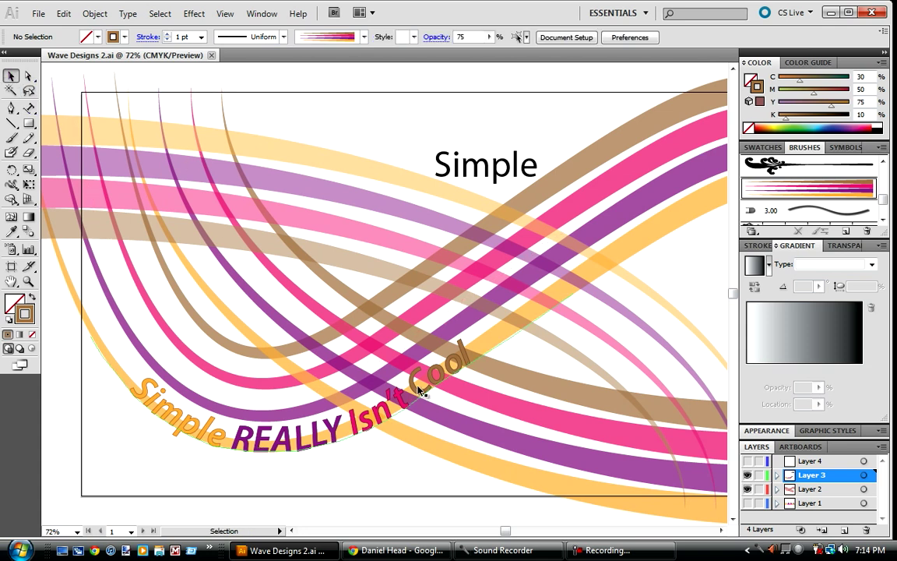
{"action": "left_click", "coordinate": [748, 475]}
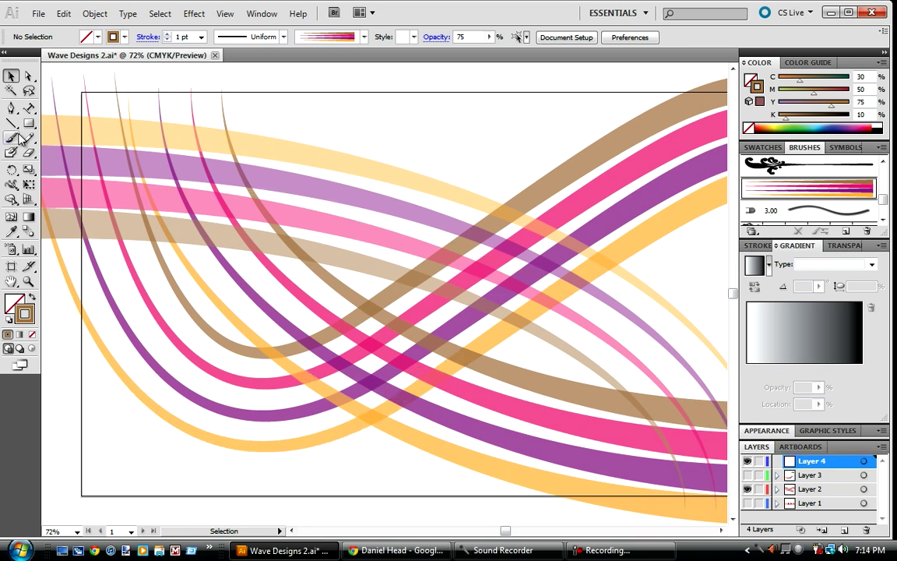
Step: Type the word 'Simple' and set it to the Regular Myriad Pro style
{"action": "left_click_drag", "start_coordinate": [28, 108], "coordinate": [56, 114]}
{"action": "left_click", "coordinate": [331, 123]}
{"action": "type", "text": "S"}
{"action": "key", "text": "BackSpace"}
{"action": "type", "text": "sim"}
{"action": "key", "text": "BackSpace"}
{"action": "key", "text": "BackSpace"}
{"action": "key", "text": "BackSpace"}
{"action": "type", "text": "Simple"}
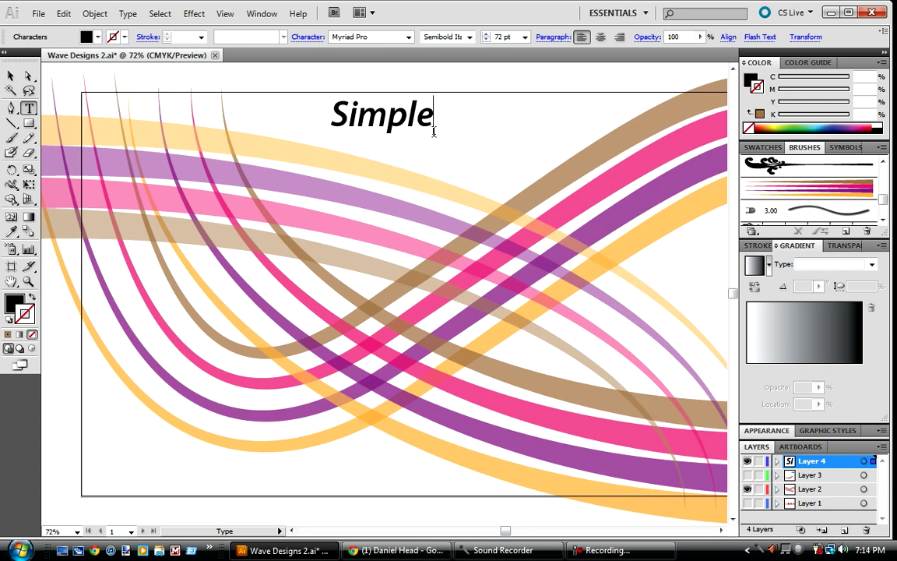
{"action": "key", "text": "ctrl+a"}
{"action": "left_click", "coordinate": [469, 36]}
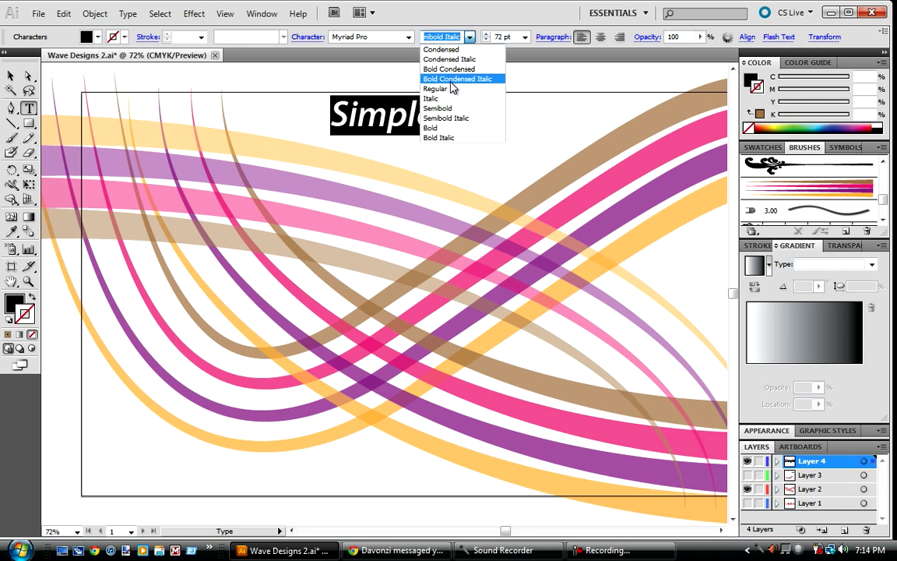
{"action": "left_click", "coordinate": [436, 88]}
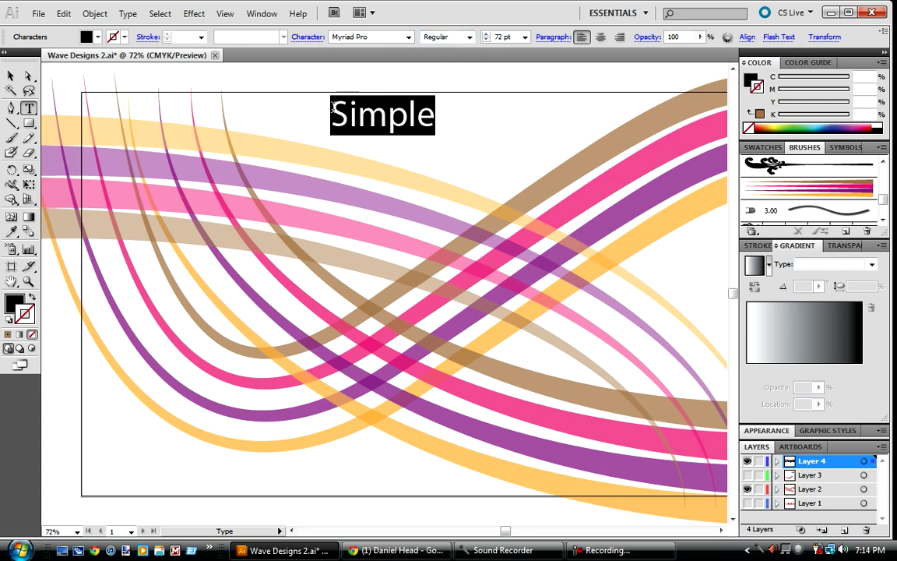
{"action": "key", "text": "Escape"}
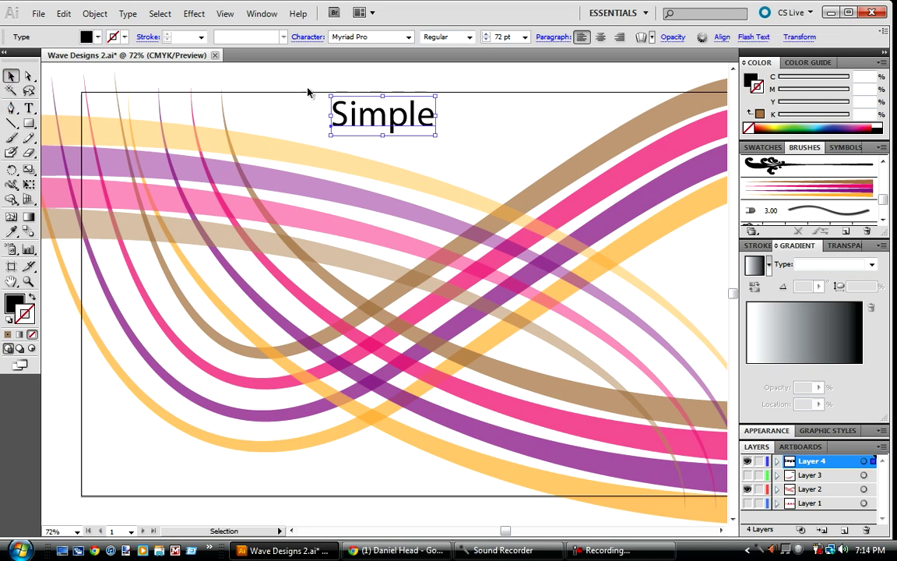
Step: Move Simple right and down onto the upper right over the ribbons
{"action": "left_click_drag", "start_coordinate": [410, 124], "coordinate": [512, 130]}
{"action": "left_click", "coordinate": [503, 154]}
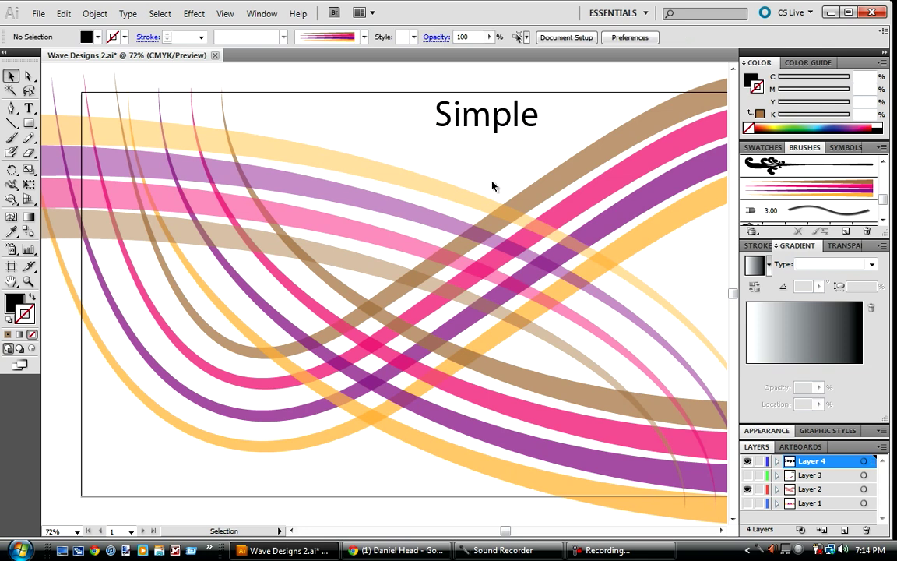
{"action": "left_click_drag", "start_coordinate": [451, 116], "coordinate": [487, 167]}
{"action": "left_click", "coordinate": [405, 148]}
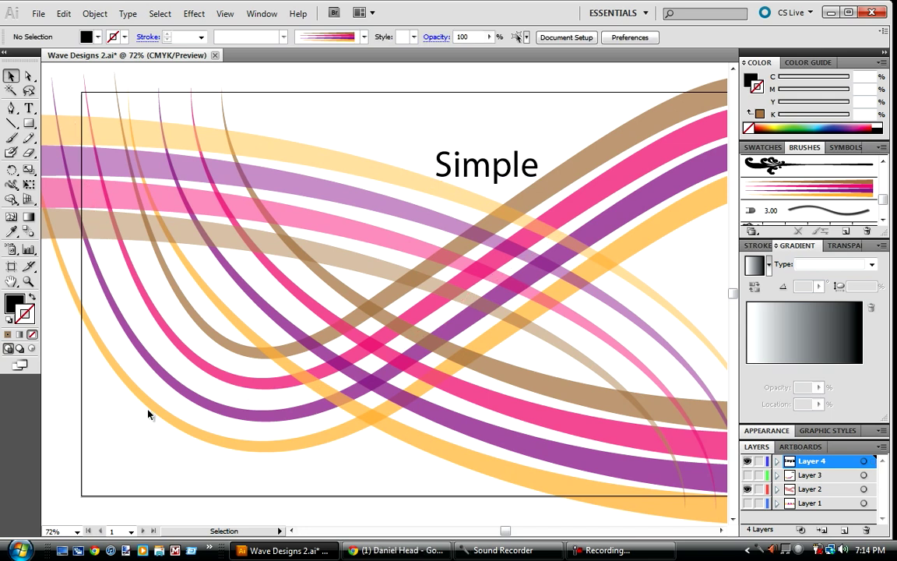
{"action": "left_click", "coordinate": [12, 108]}
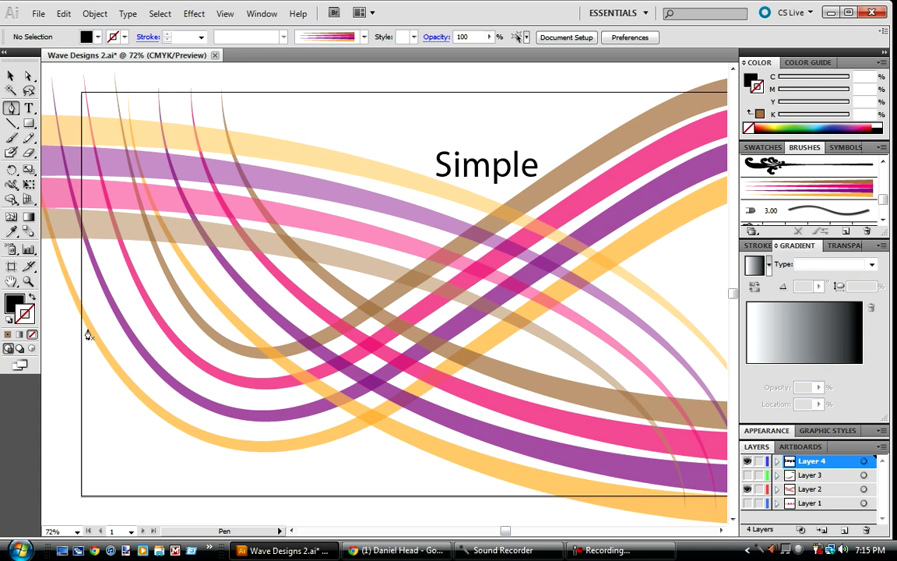
Step: Start an unfilled Pen path with a curved anchor at the orange ribbon's left end
{"action": "left_click_drag", "start_coordinate": [17, 111], "coordinate": [46, 111]}
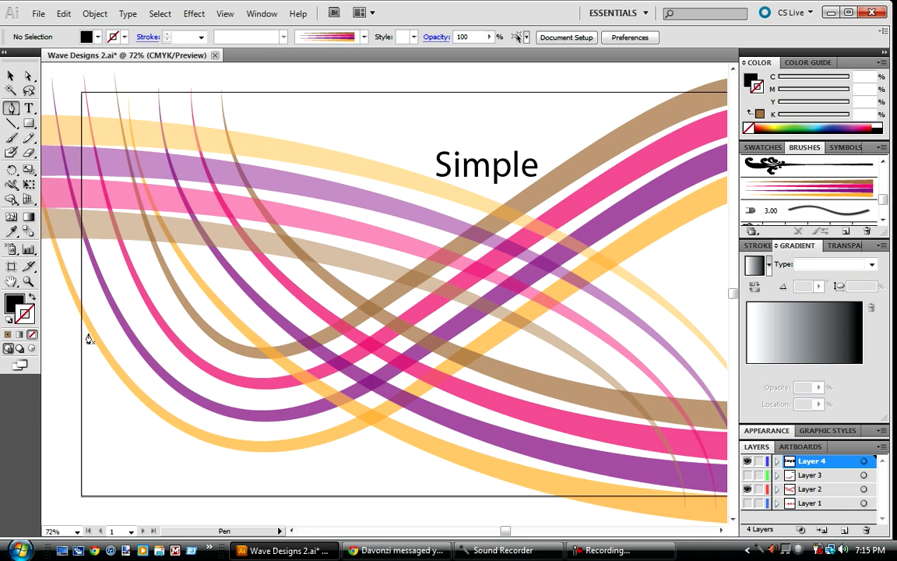
{"action": "left_click_drag", "start_coordinate": [89, 334], "coordinate": [115, 376]}
{"action": "left_click", "coordinate": [32, 295]}
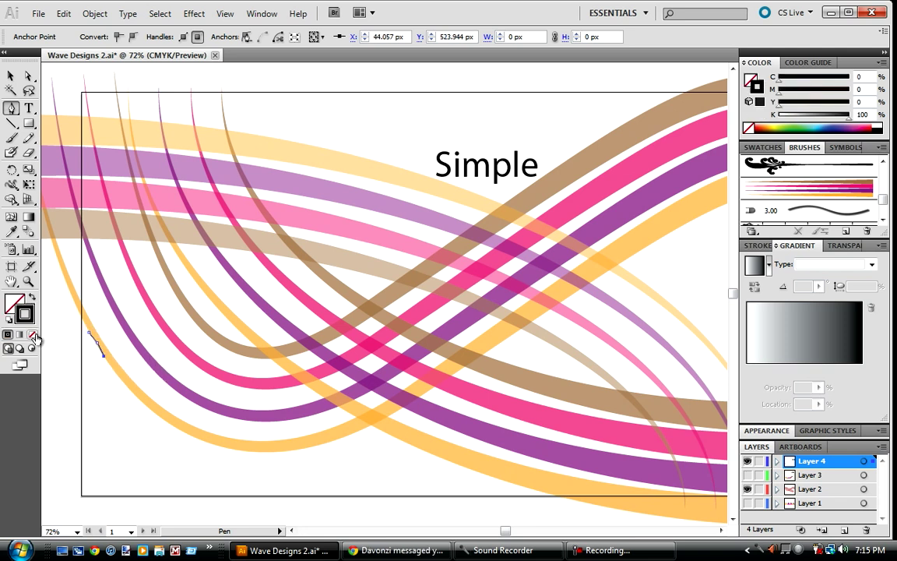
{"action": "left_click", "coordinate": [14, 307]}
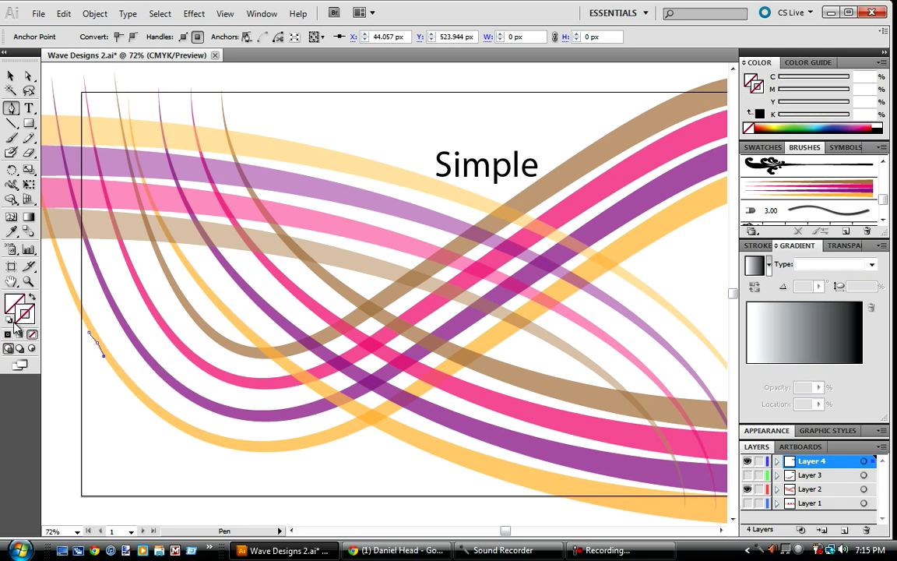
{"action": "left_click", "coordinate": [20, 315]}
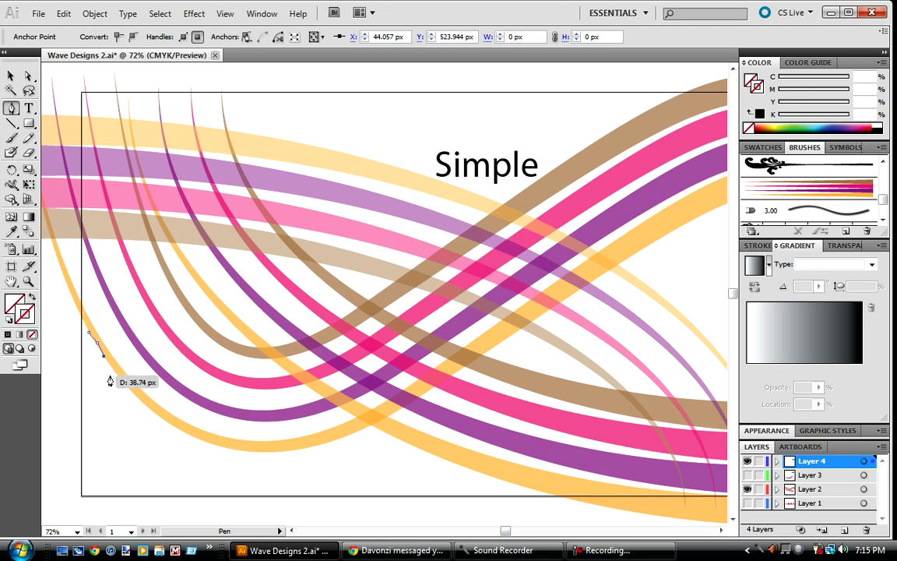
Step: Extend the path down and along the bottom of the orange ribbon
{"action": "left_click_drag", "start_coordinate": [115, 373], "coordinate": [130, 396]}
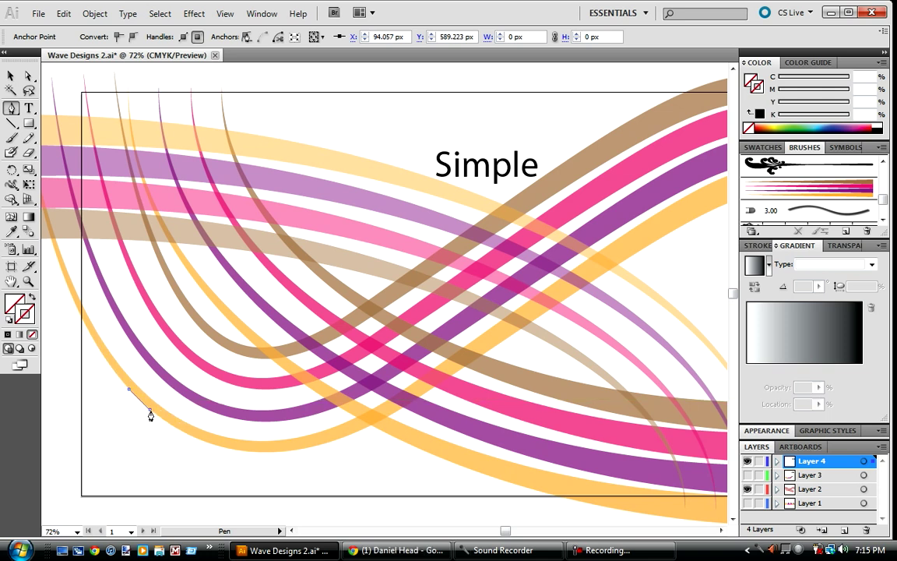
{"action": "left_click", "coordinate": [151, 402]}
{"action": "left_click", "coordinate": [179, 430]}
{"action": "left_click", "coordinate": [214, 446]}
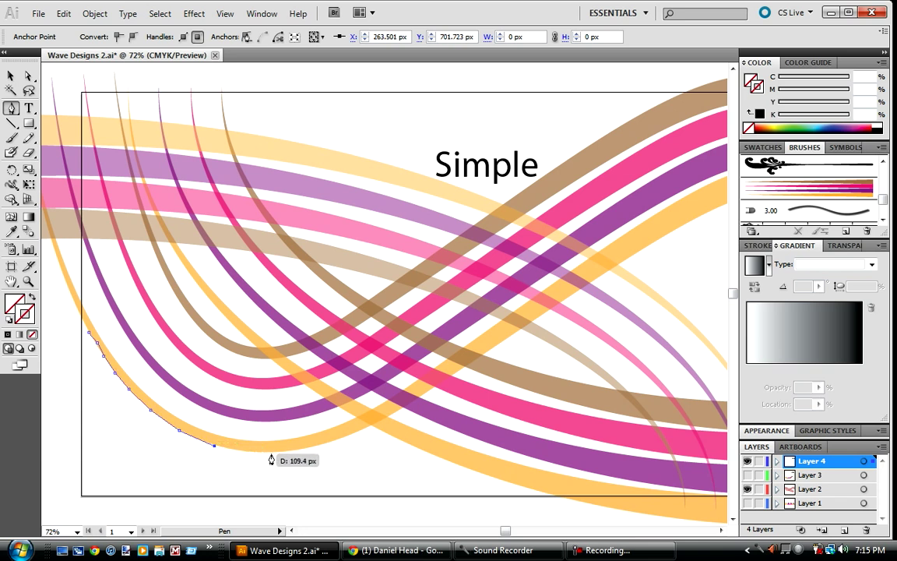
{"action": "left_click", "coordinate": [256, 453]}
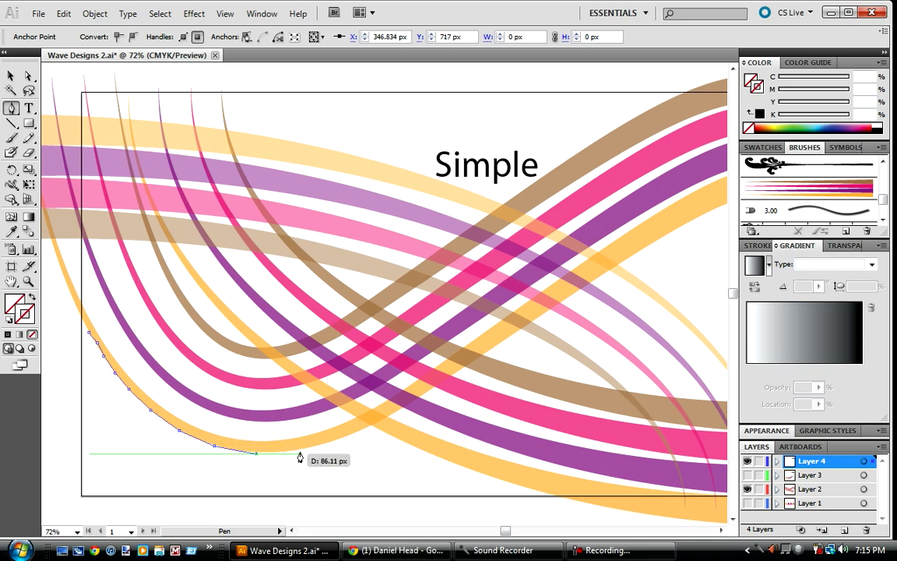
{"action": "left_click", "coordinate": [299, 450]}
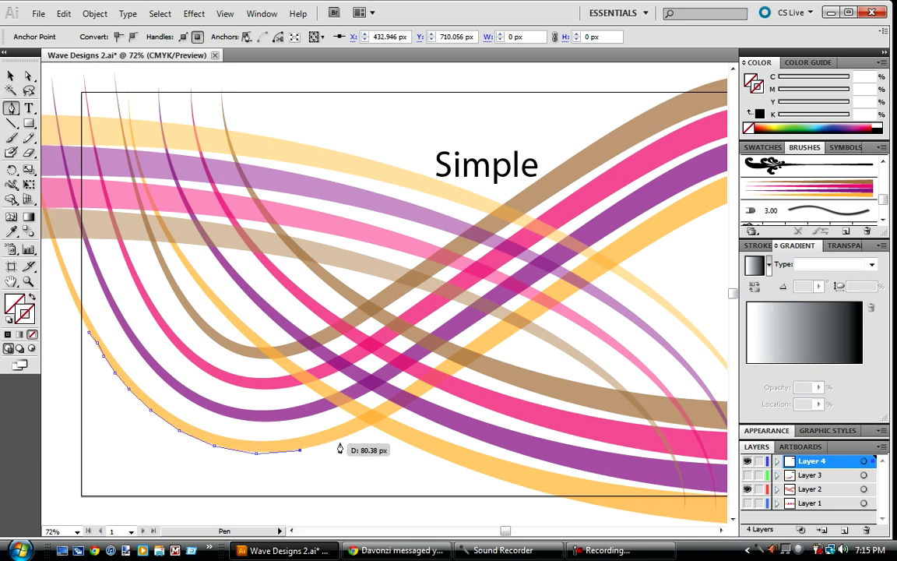
Step: Add a smooth turning point and continue the path up the ribbon to the upper right
{"action": "left_click_drag", "start_coordinate": [342, 440], "coordinate": [379, 424]}
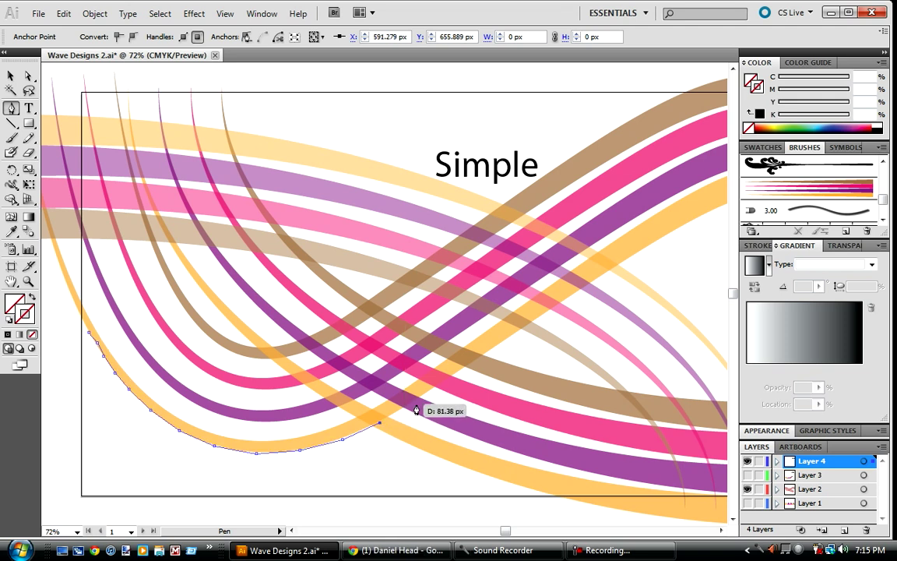
{"action": "left_click", "coordinate": [413, 398]}
{"action": "left_click", "coordinate": [452, 379]}
{"action": "left_click", "coordinate": [492, 350]}
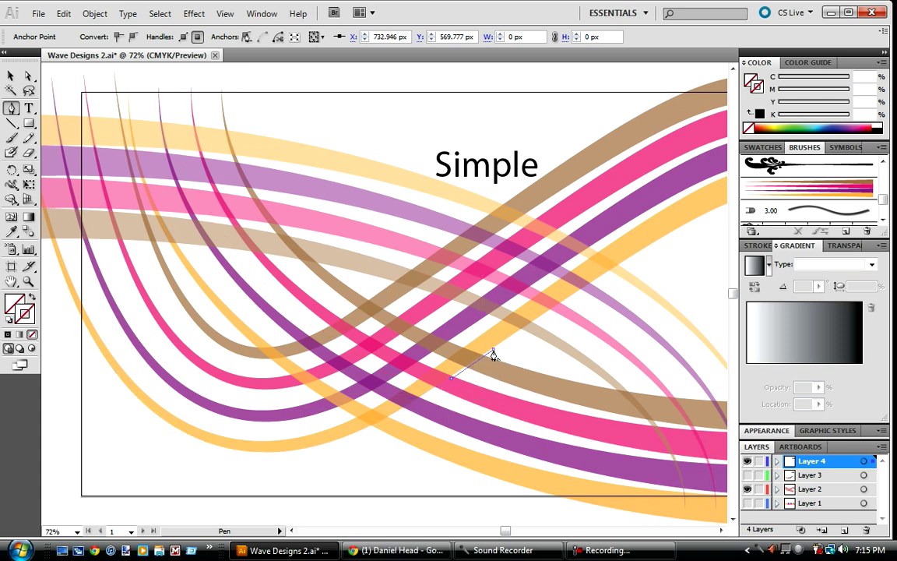
{"action": "left_click", "coordinate": [634, 255]}
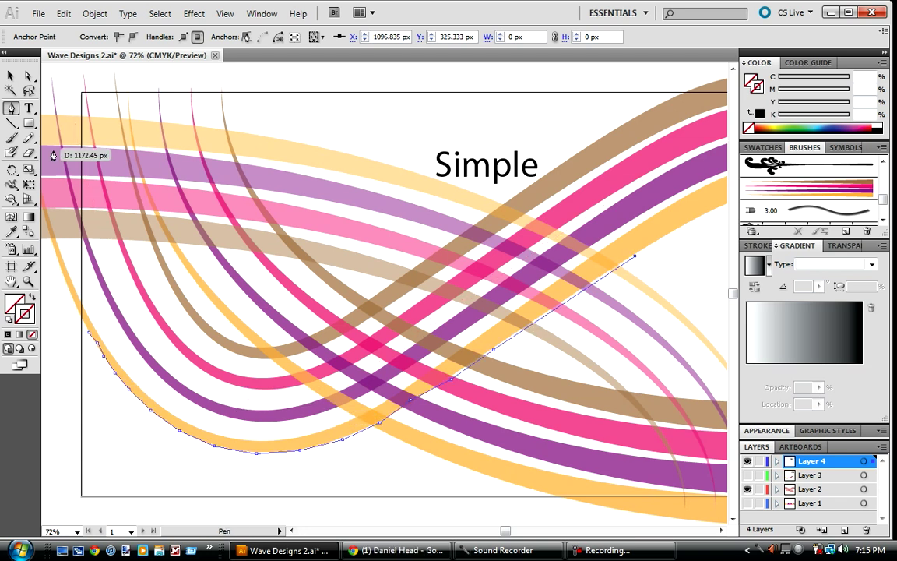
{"action": "left_click", "coordinate": [28, 108]}
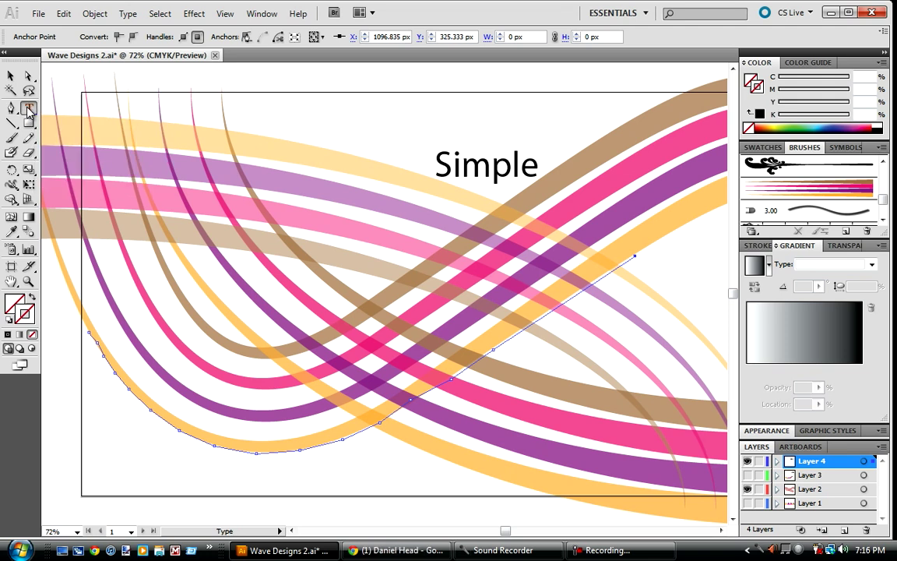
Step: With the Type on a Path tool, type 'I REALLY love pie' from the curved path's start
{"action": "left_click", "coordinate": [27, 108]}
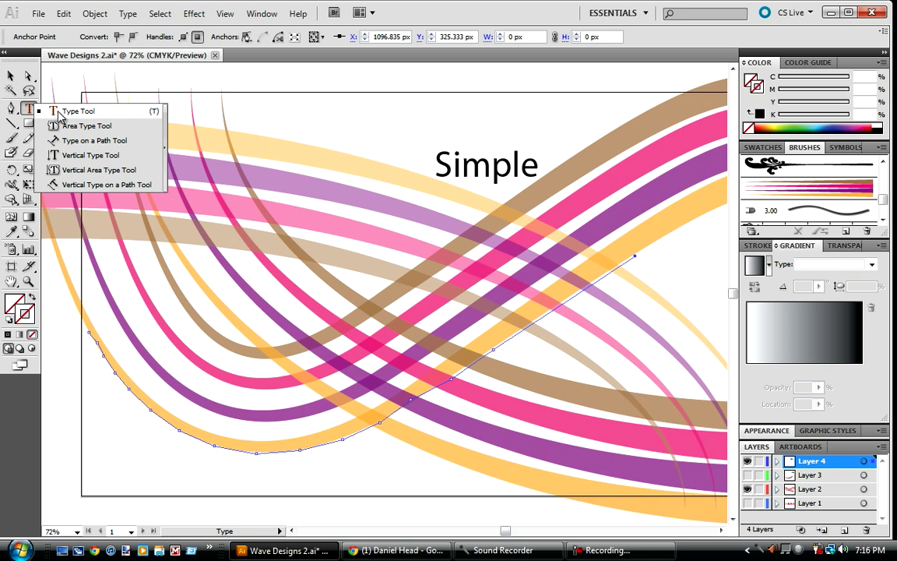
{"action": "left_click", "coordinate": [80, 145]}
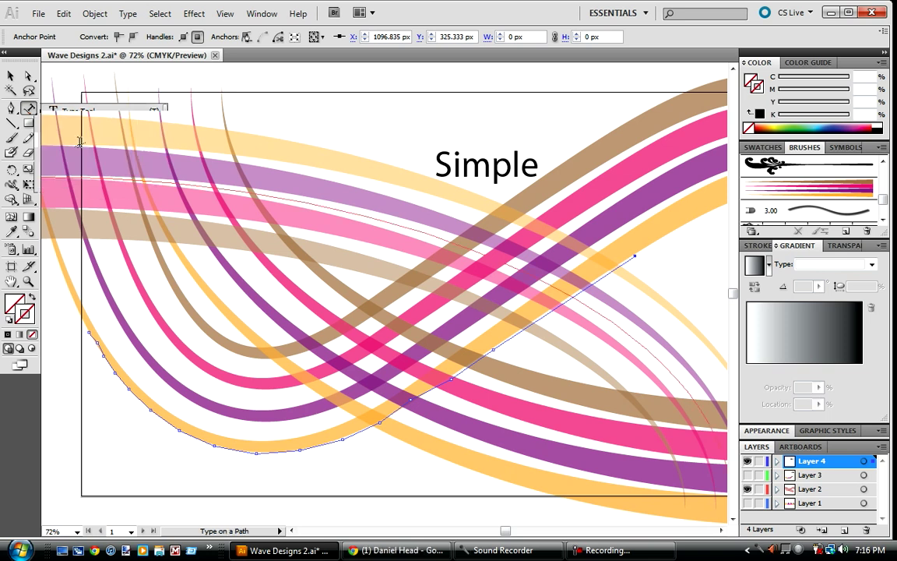
{"action": "left_click", "coordinate": [102, 348]}
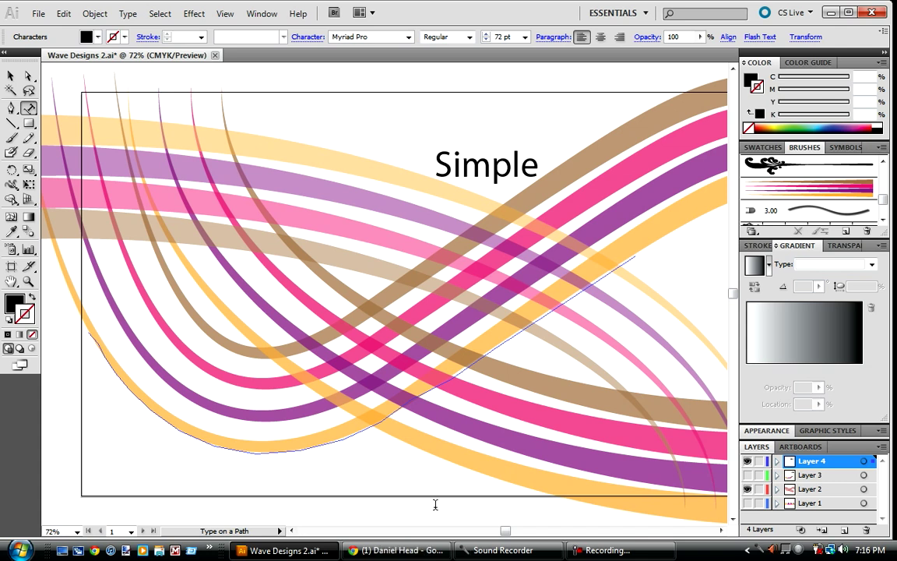
{"action": "type", "text": "IR"}
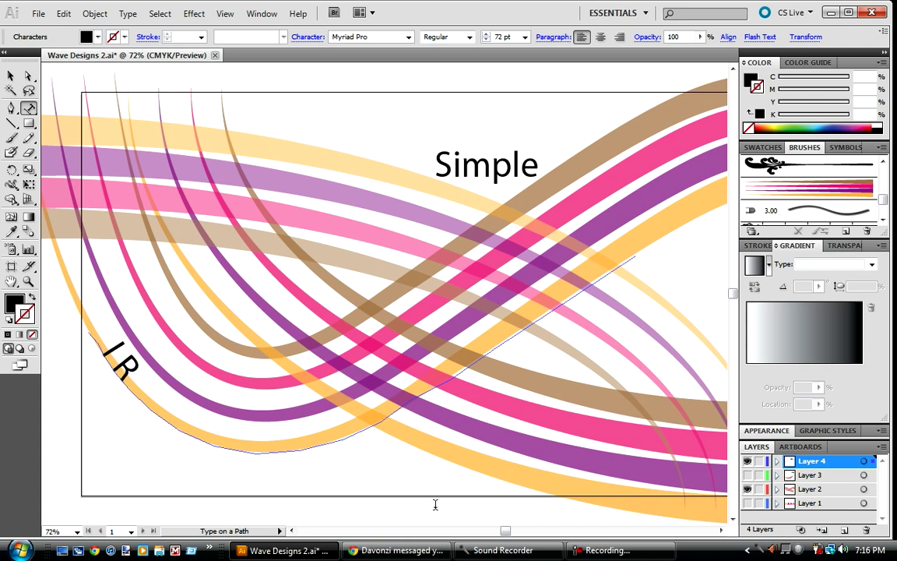
{"action": "type", "text": "EALLY"}
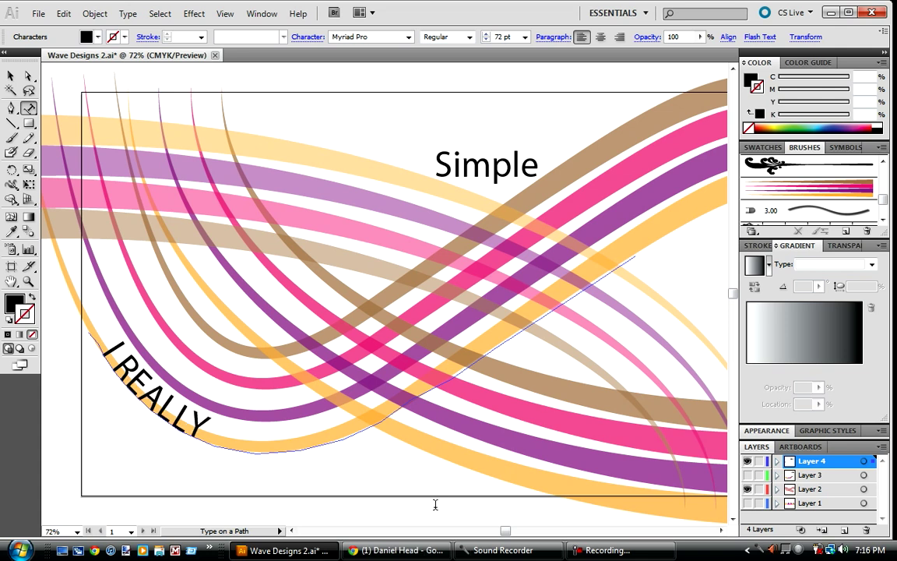
{"action": "type", "text": " love pie"}
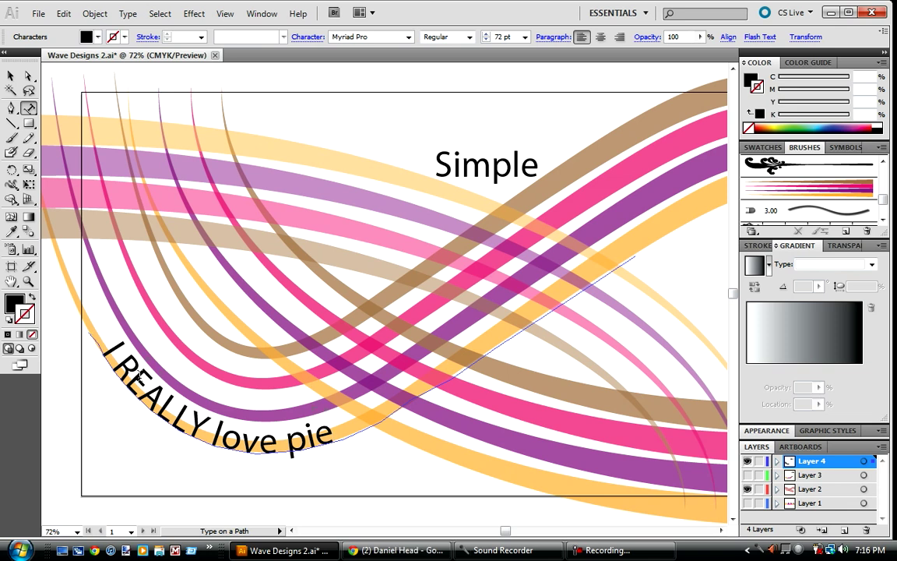
Step: Fill the path text's words with swatches: I orange, REALLY purple, love pink, pie brown
{"action": "left_click_drag", "start_coordinate": [100, 347], "coordinate": [111, 357]}
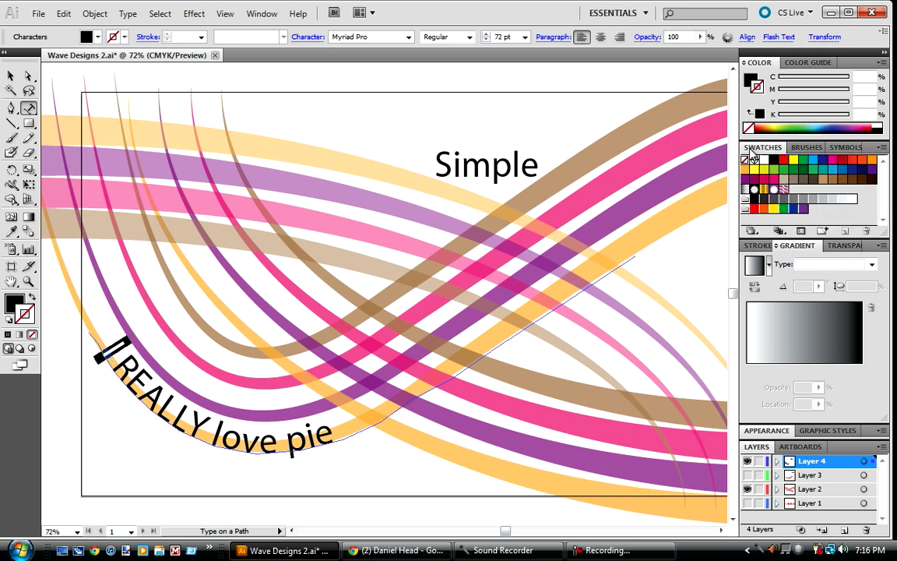
{"action": "left_click", "coordinate": [10, 306]}
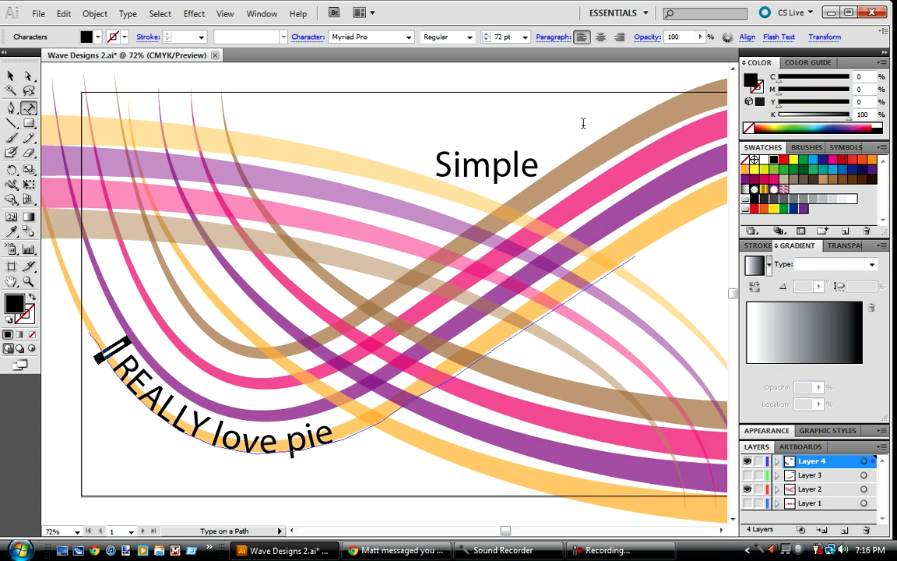
{"action": "left_click", "coordinate": [764, 208]}
{"action": "left_click_drag", "start_coordinate": [127, 379], "coordinate": [206, 424]}
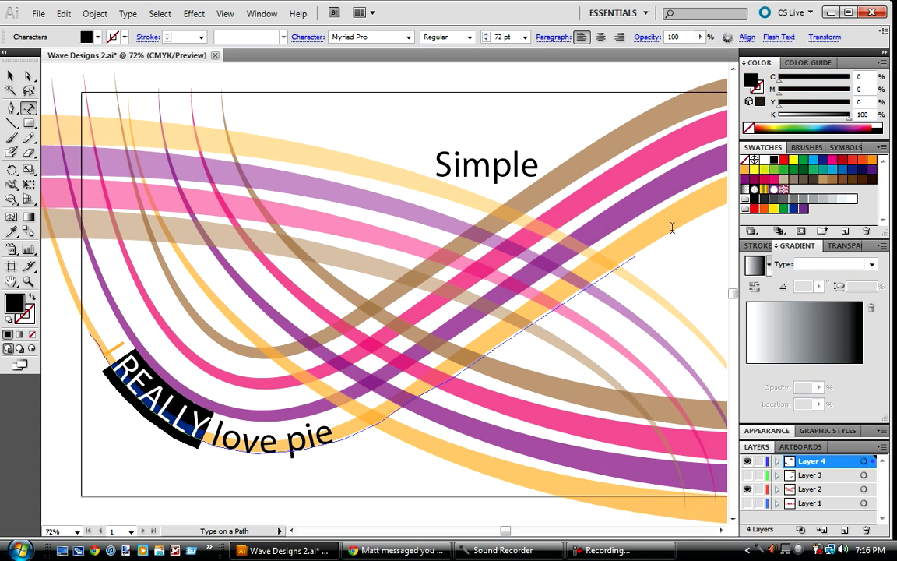
{"action": "left_click", "coordinate": [673, 165]}
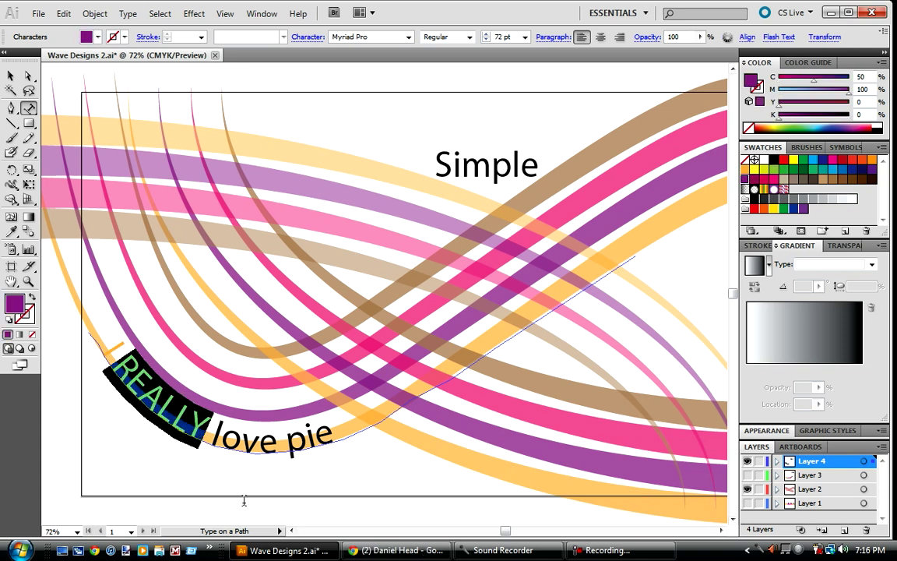
{"action": "left_click", "coordinate": [215, 435]}
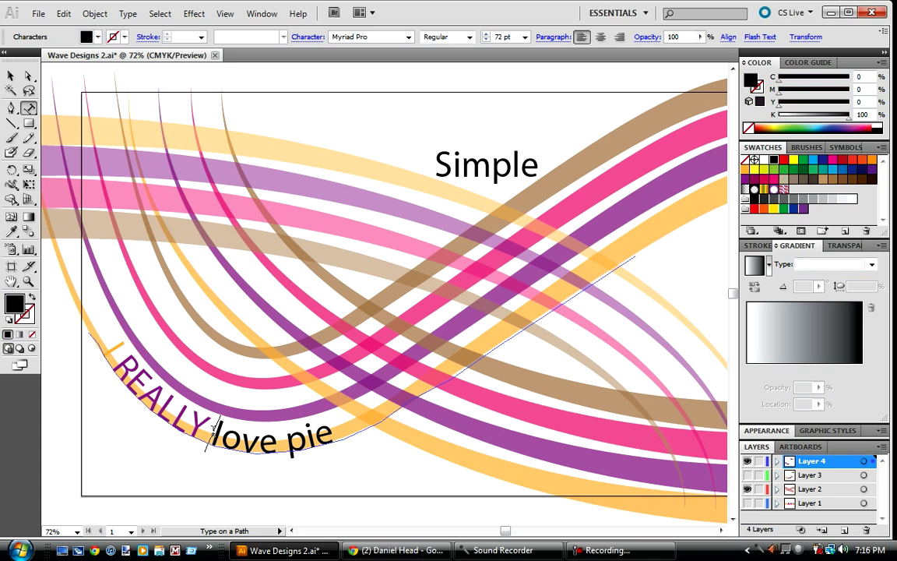
{"action": "left_click_drag", "start_coordinate": [216, 434], "coordinate": [335, 432]}
{"action": "left_click", "coordinate": [772, 179]}
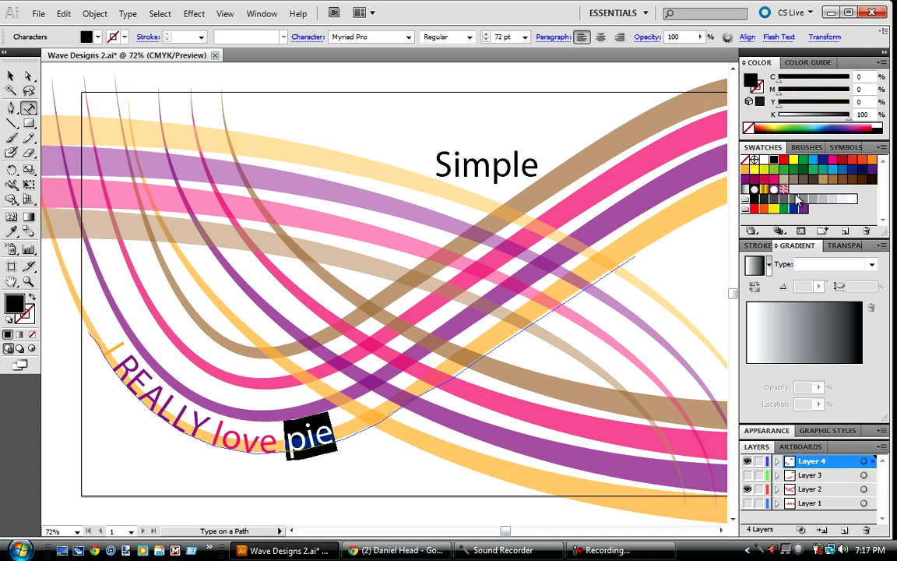
{"action": "left_click", "coordinate": [833, 181]}
{"action": "left_click", "coordinate": [331, 435]}
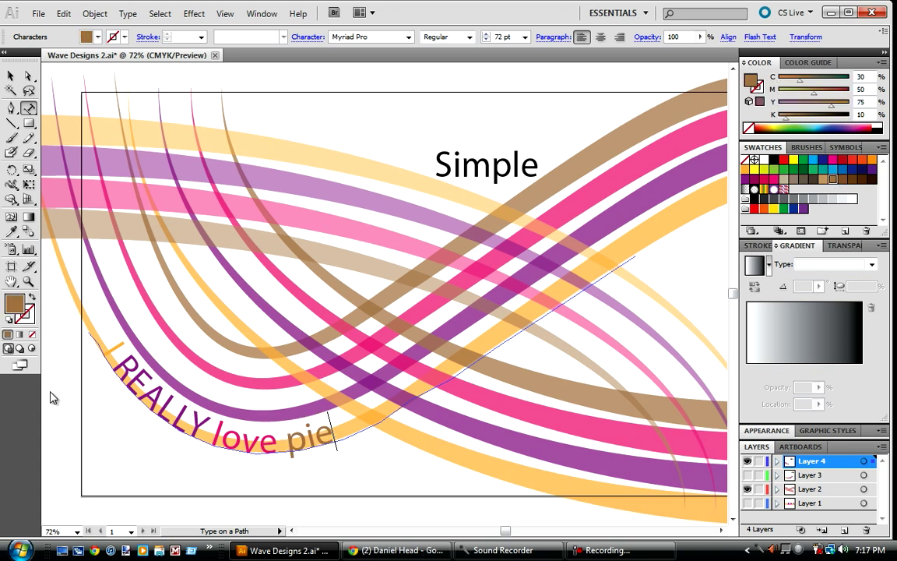
{"action": "left_click_drag", "start_coordinate": [104, 343], "coordinate": [126, 341]}
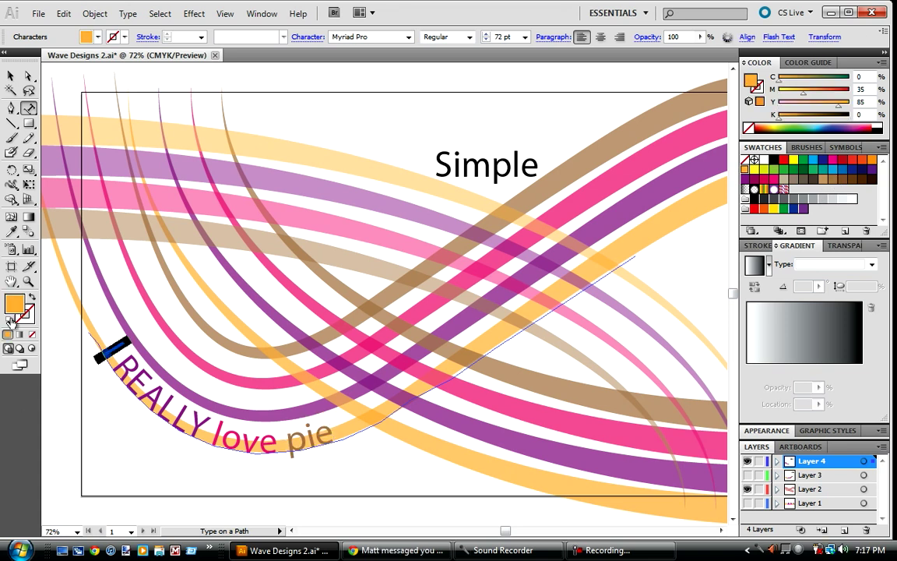
Step: Give the letter I an orange outline, darkened and fully saturated in the Color Picker
{"action": "left_click", "coordinate": [29, 302]}
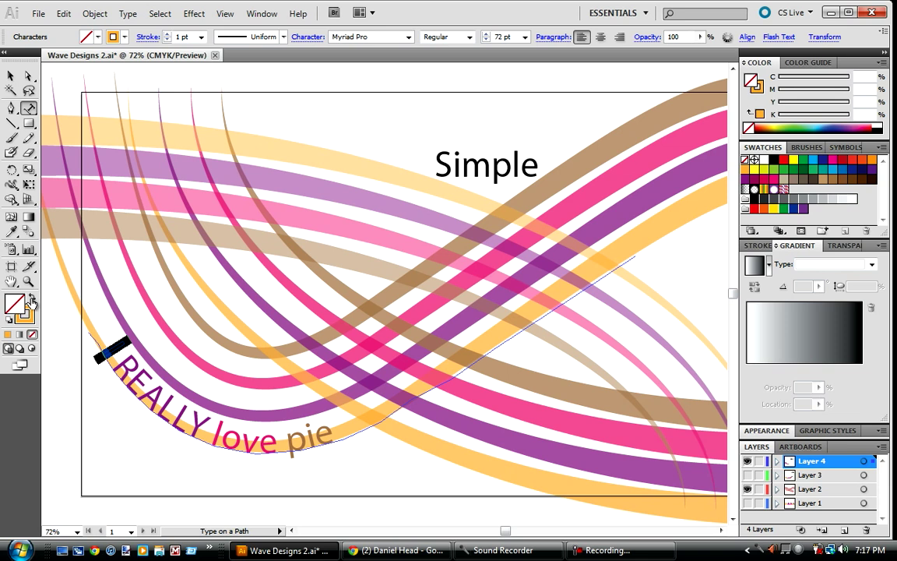
{"action": "left_click", "coordinate": [30, 300]}
{"action": "left_click", "coordinate": [25, 315]}
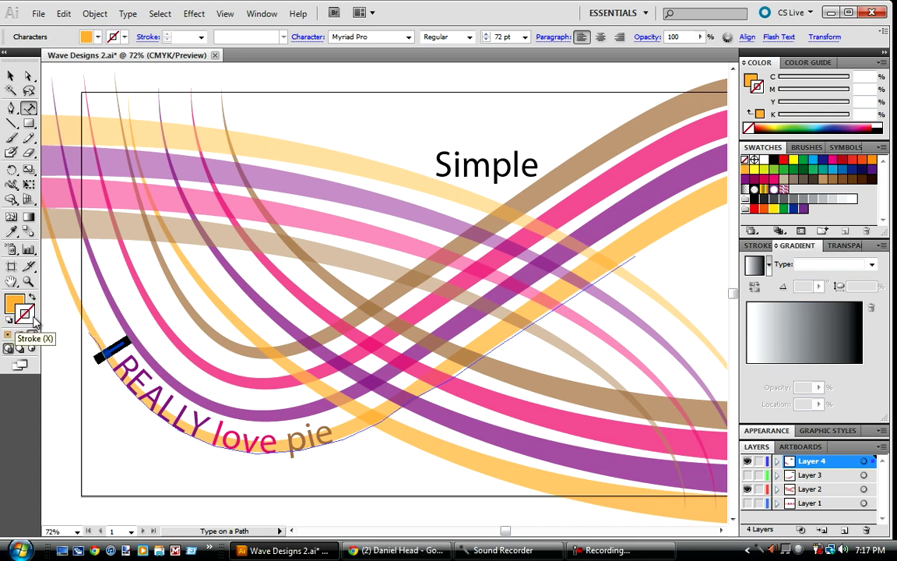
{"action": "left_click", "coordinate": [15, 306]}
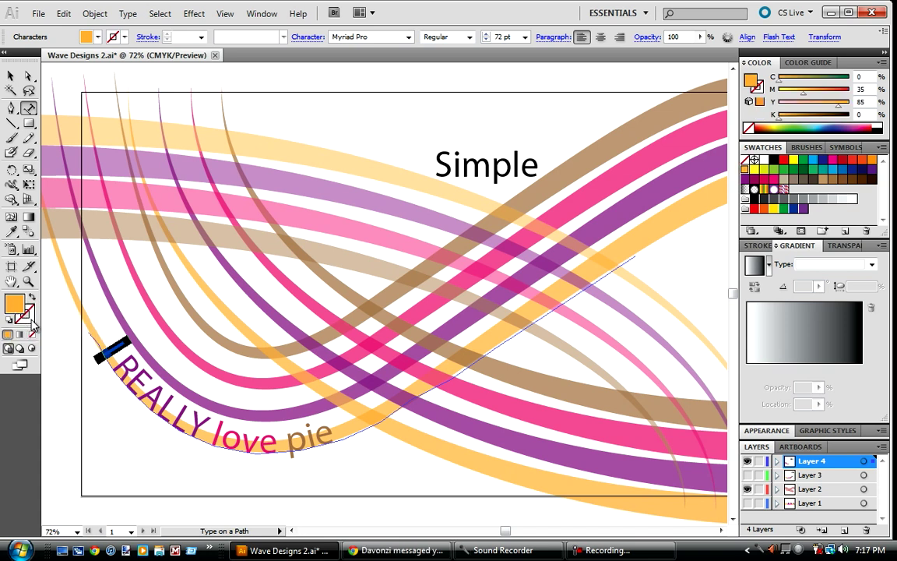
{"action": "left_click", "coordinate": [29, 318]}
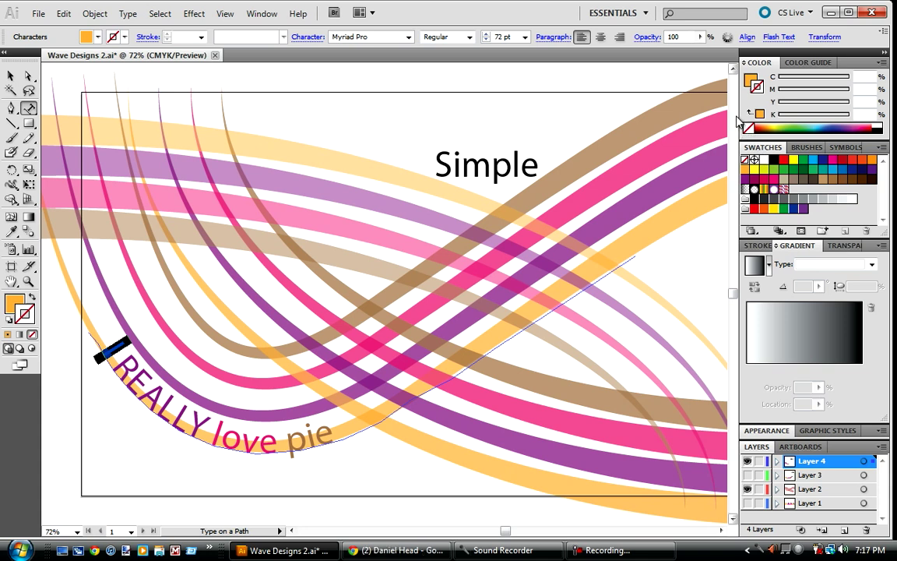
{"action": "left_click", "coordinate": [744, 169]}
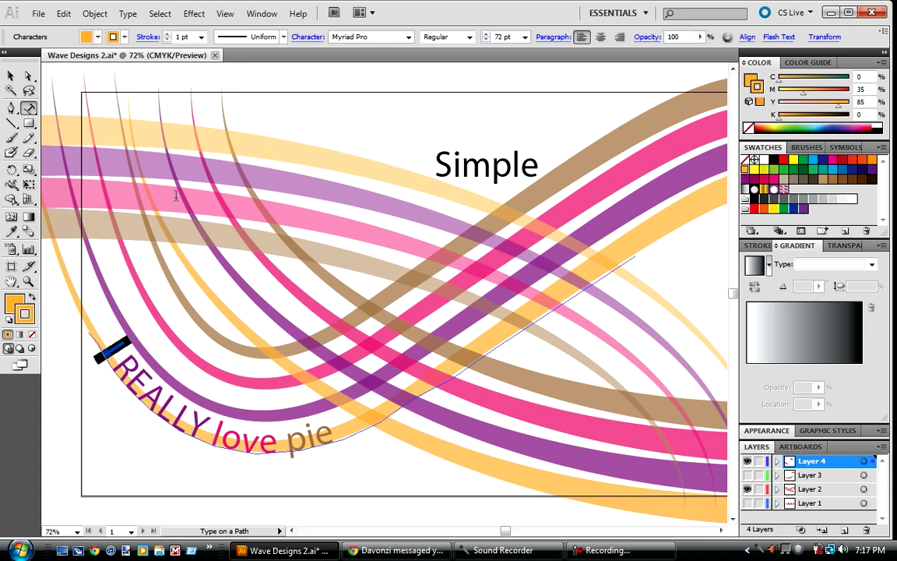
{"action": "double_click", "coordinate": [32, 321]}
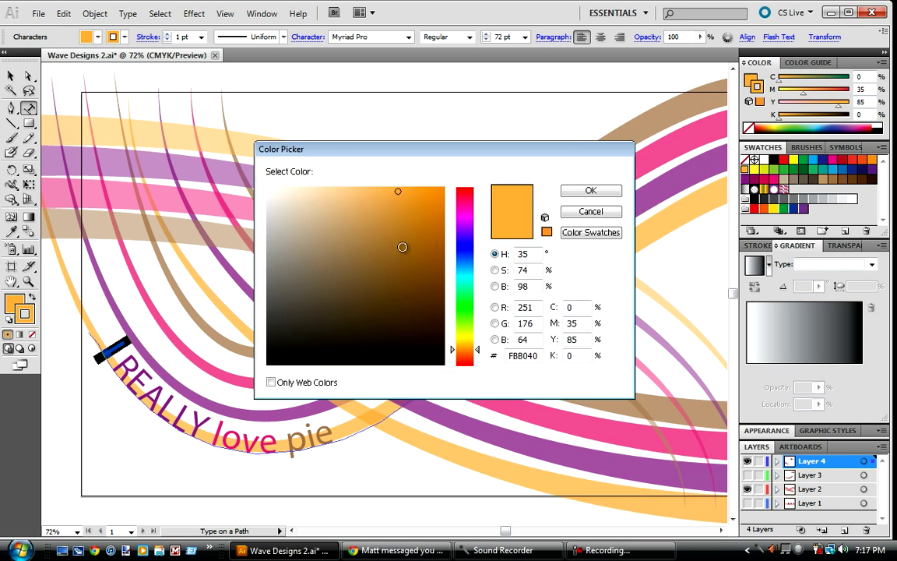
{"action": "left_click", "coordinate": [396, 246]}
{"action": "left_click_drag", "start_coordinate": [414, 246], "coordinate": [447, 245]}
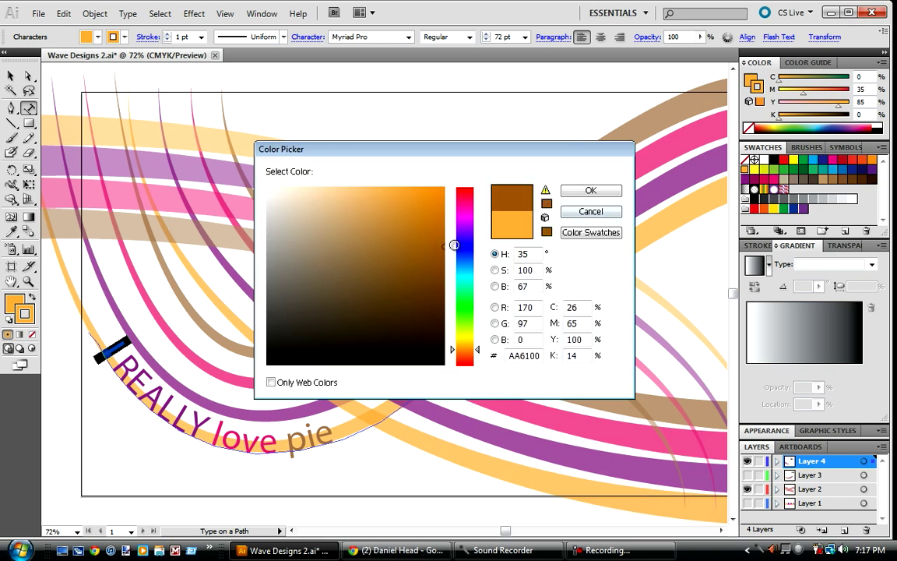
{"action": "left_click", "coordinate": [573, 192]}
Step: Give the word REALLY a darker purple outline
{"action": "left_click_drag", "start_coordinate": [115, 356], "coordinate": [224, 416]}
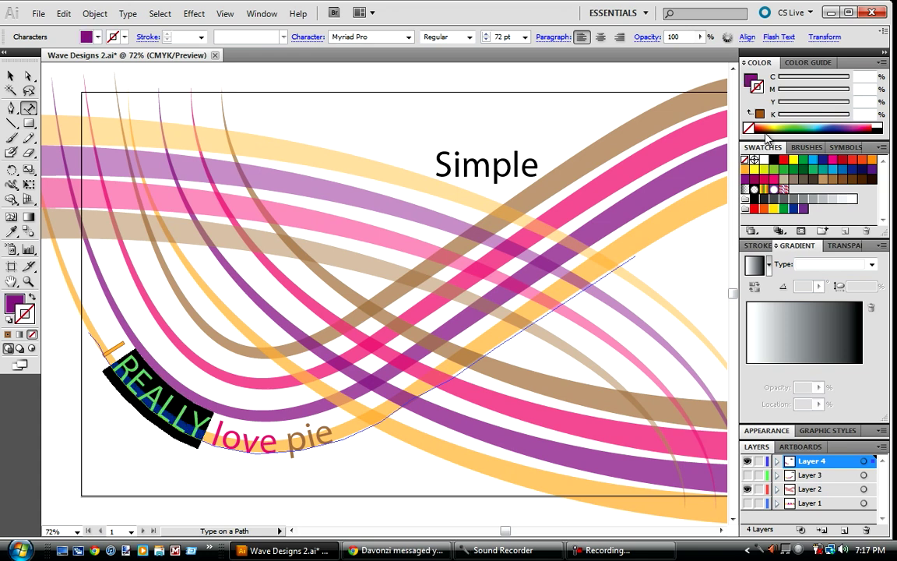
{"action": "left_click", "coordinate": [746, 178]}
{"action": "double_click", "coordinate": [31, 319]}
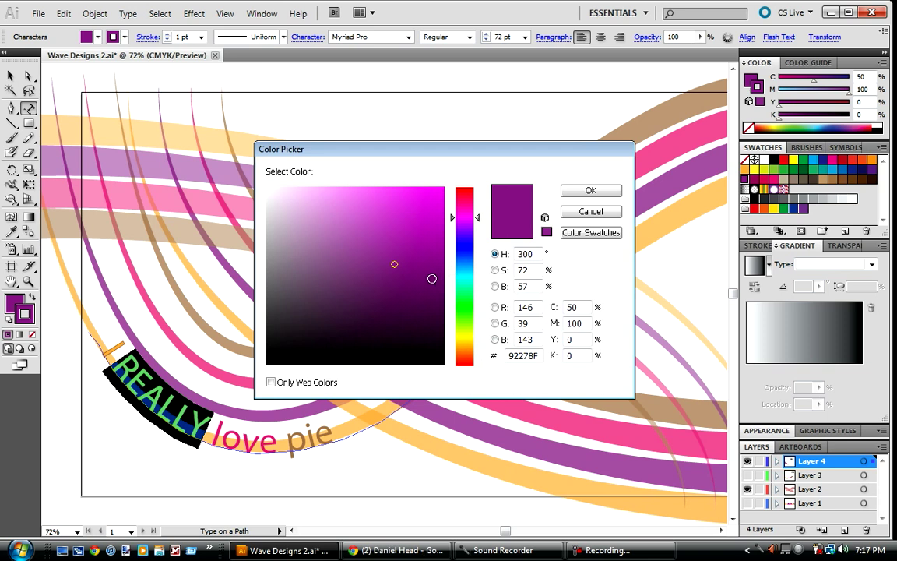
{"action": "left_click", "coordinate": [394, 296]}
{"action": "left_click", "coordinate": [588, 192]}
{"action": "left_click", "coordinate": [214, 452]}
Step: Give the word love a darker pink outline
{"action": "left_click_drag", "start_coordinate": [214, 451], "coordinate": [279, 450]}
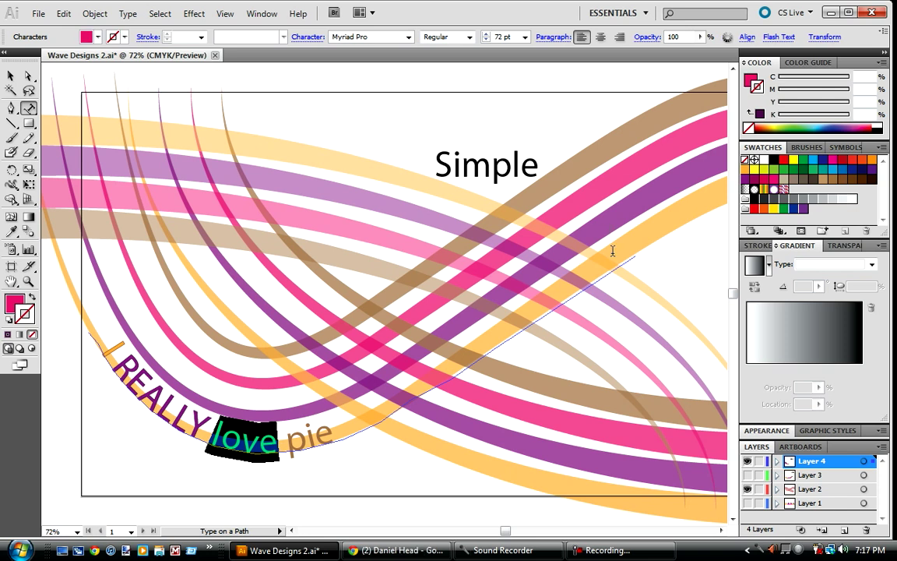
{"action": "left_click", "coordinate": [773, 178]}
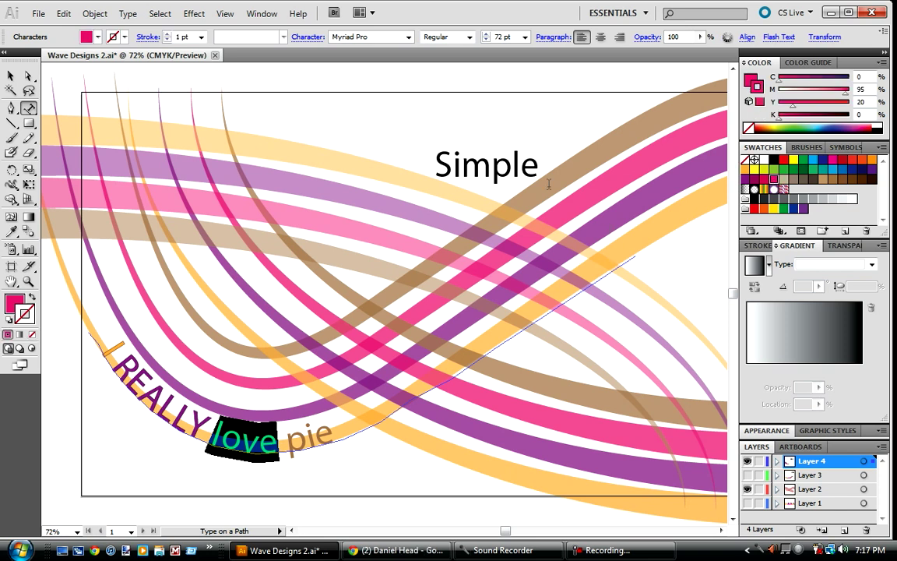
{"action": "double_click", "coordinate": [30, 319]}
{"action": "left_click", "coordinate": [411, 252]}
{"action": "left_click", "coordinate": [590, 190]}
{"action": "left_click", "coordinate": [278, 442]}
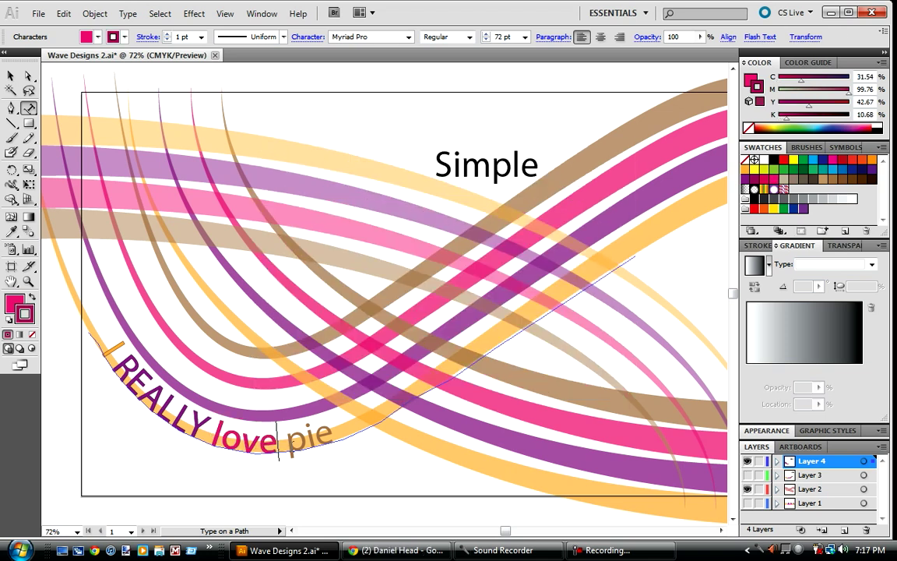
Step: Give the word pie a darker brown outline
{"action": "left_click_drag", "start_coordinate": [279, 442], "coordinate": [337, 433]}
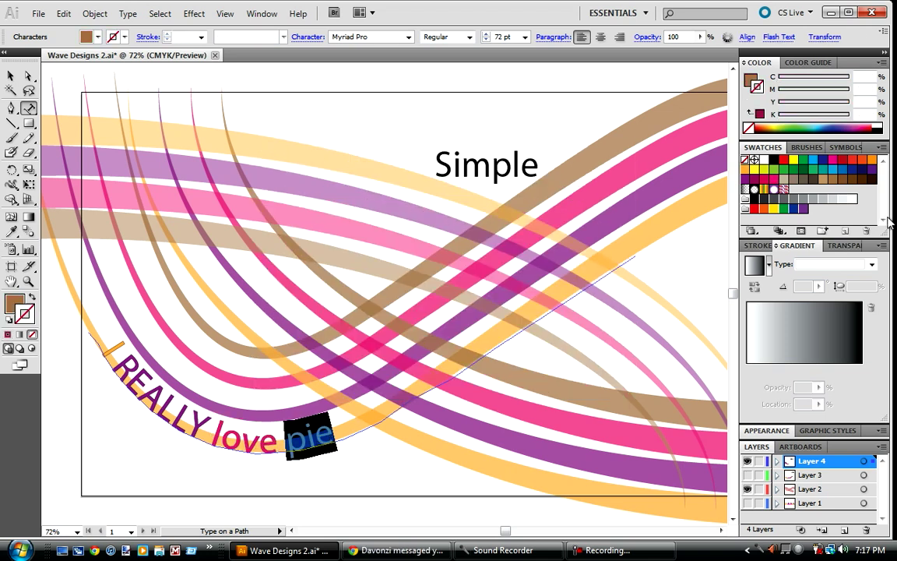
{"action": "left_click", "coordinate": [832, 178]}
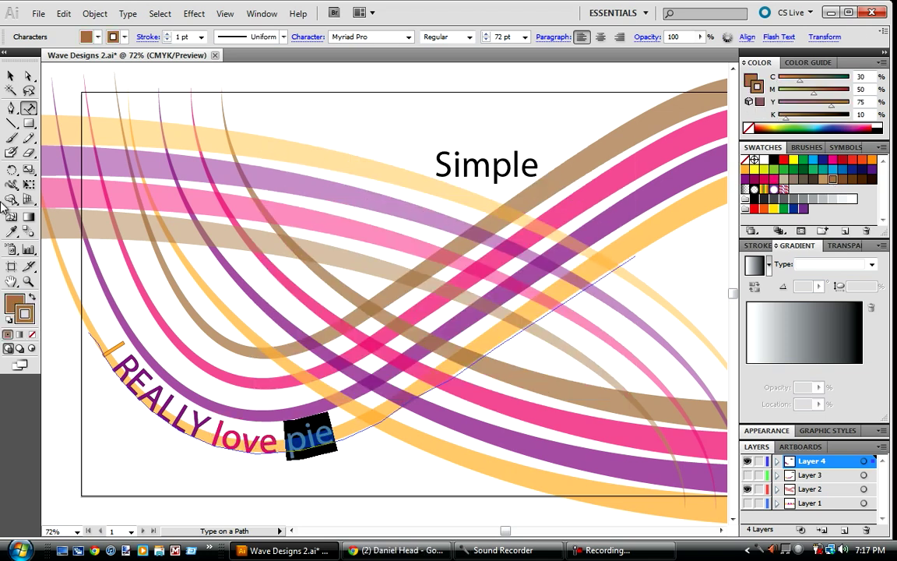
{"action": "double_click", "coordinate": [30, 319]}
{"action": "left_click", "coordinate": [365, 290]}
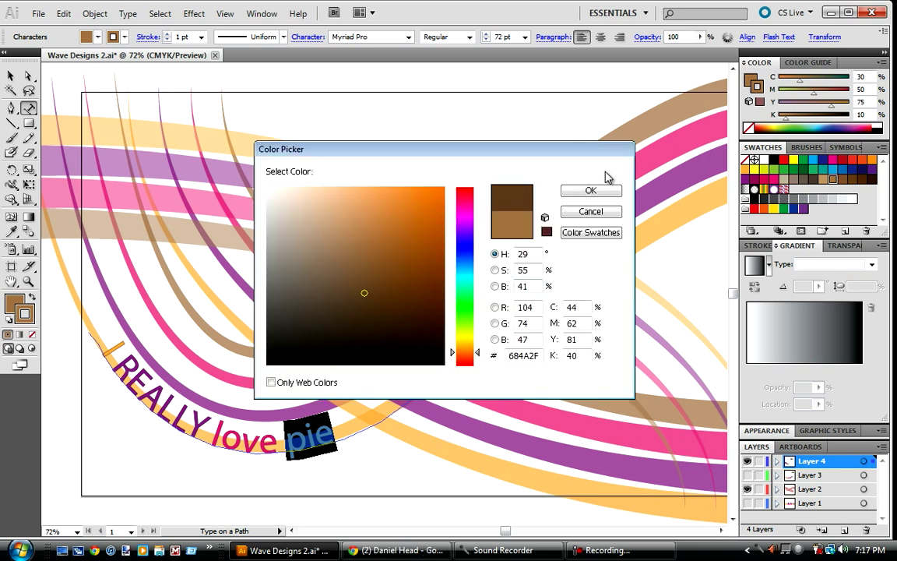
{"action": "left_click", "coordinate": [591, 190]}
{"action": "key", "text": "Escape"}
{"action": "left_click", "coordinate": [318, 436]}
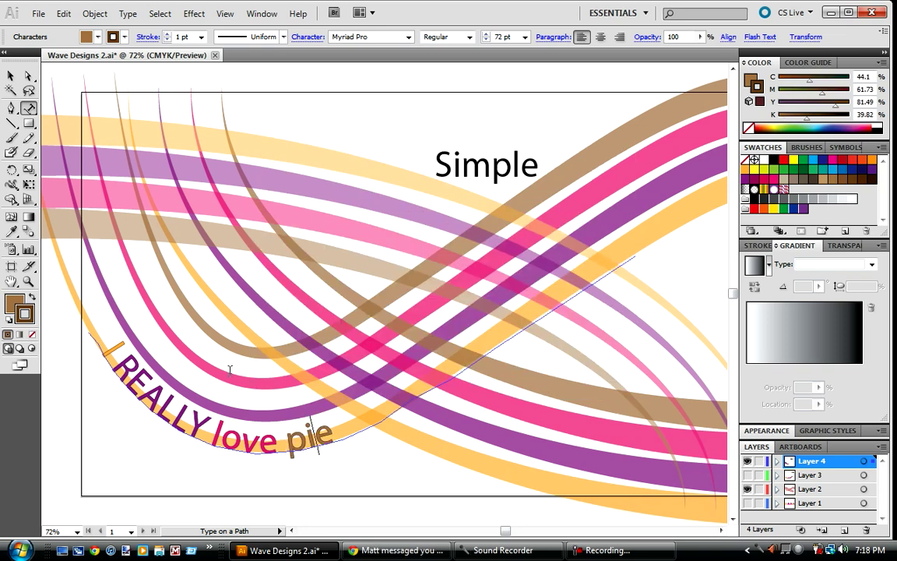